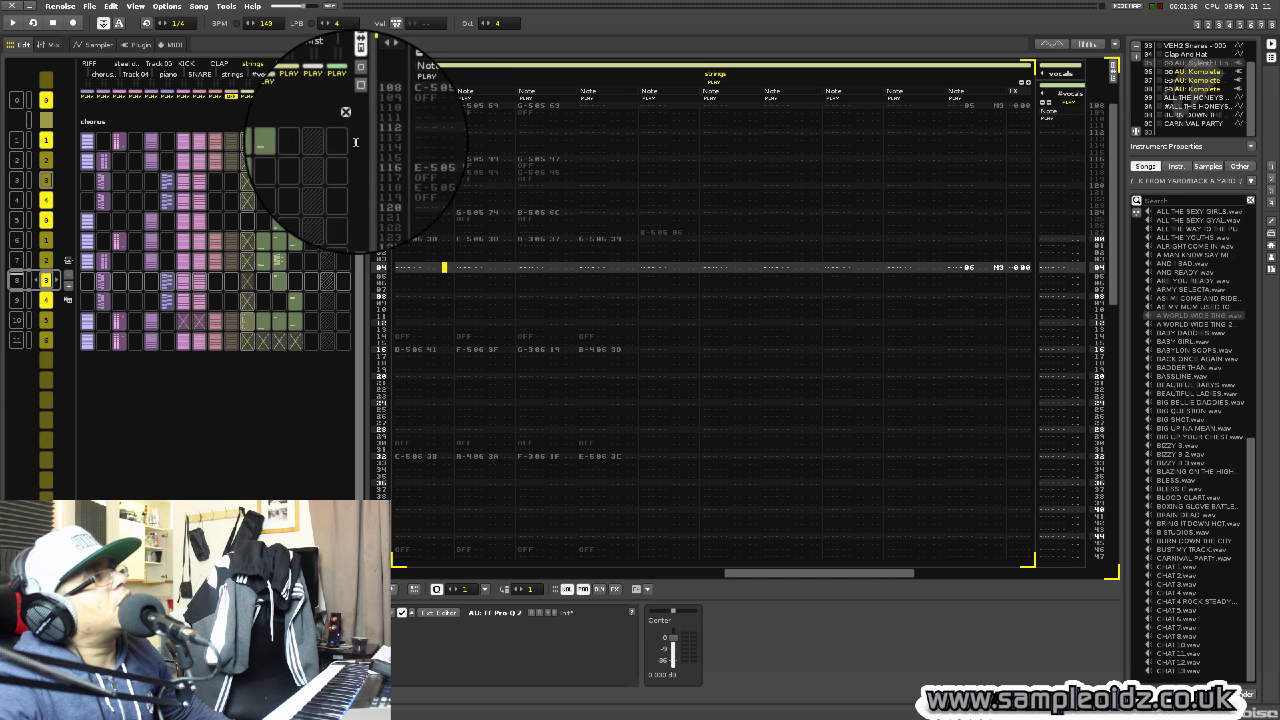
Start a new song, saving the changes to the current carnival party project.
{"action": "left_click", "coordinate": [52, 8]}
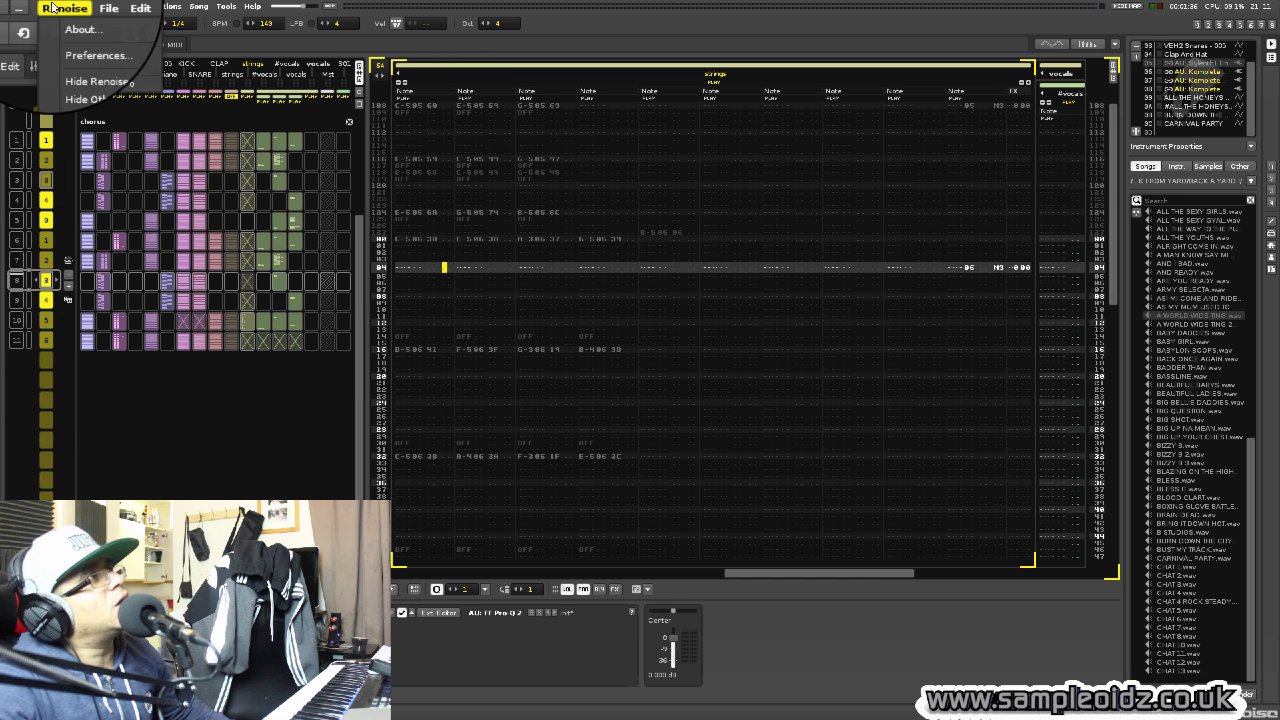
{"action": "mouse_move", "coordinate": [90, 8]}
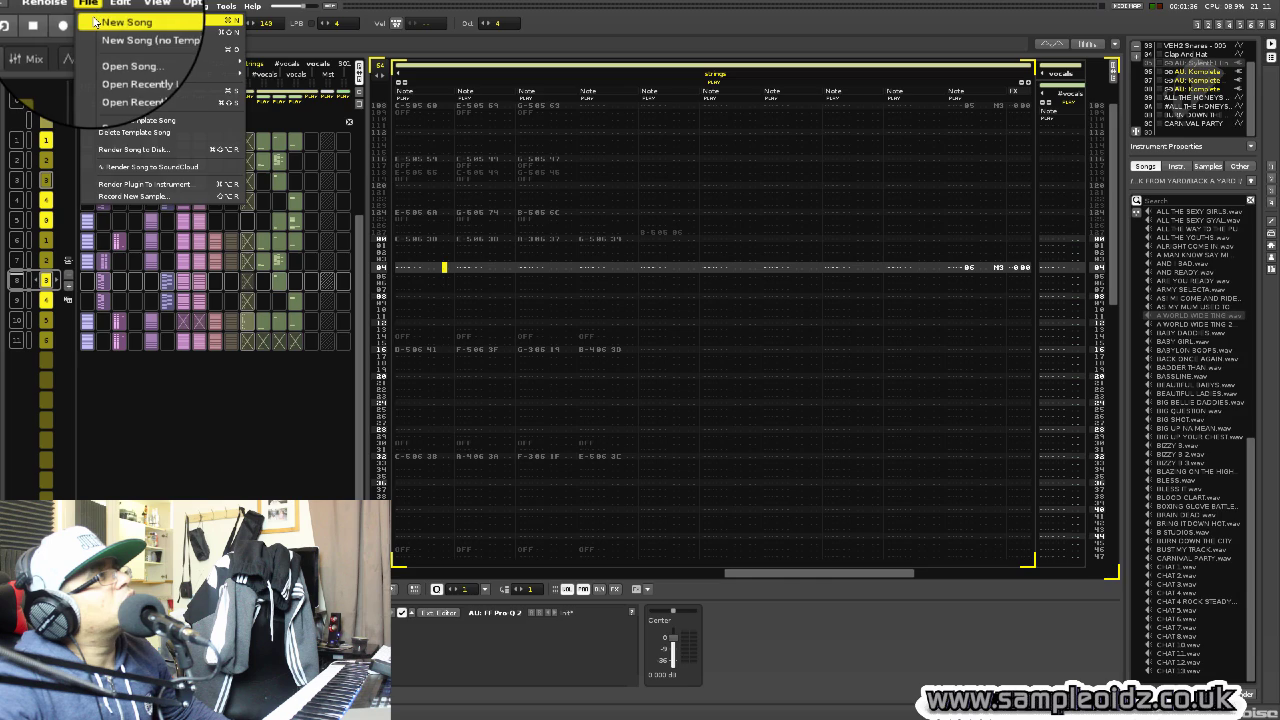
{"action": "left_click", "coordinate": [124, 26]}
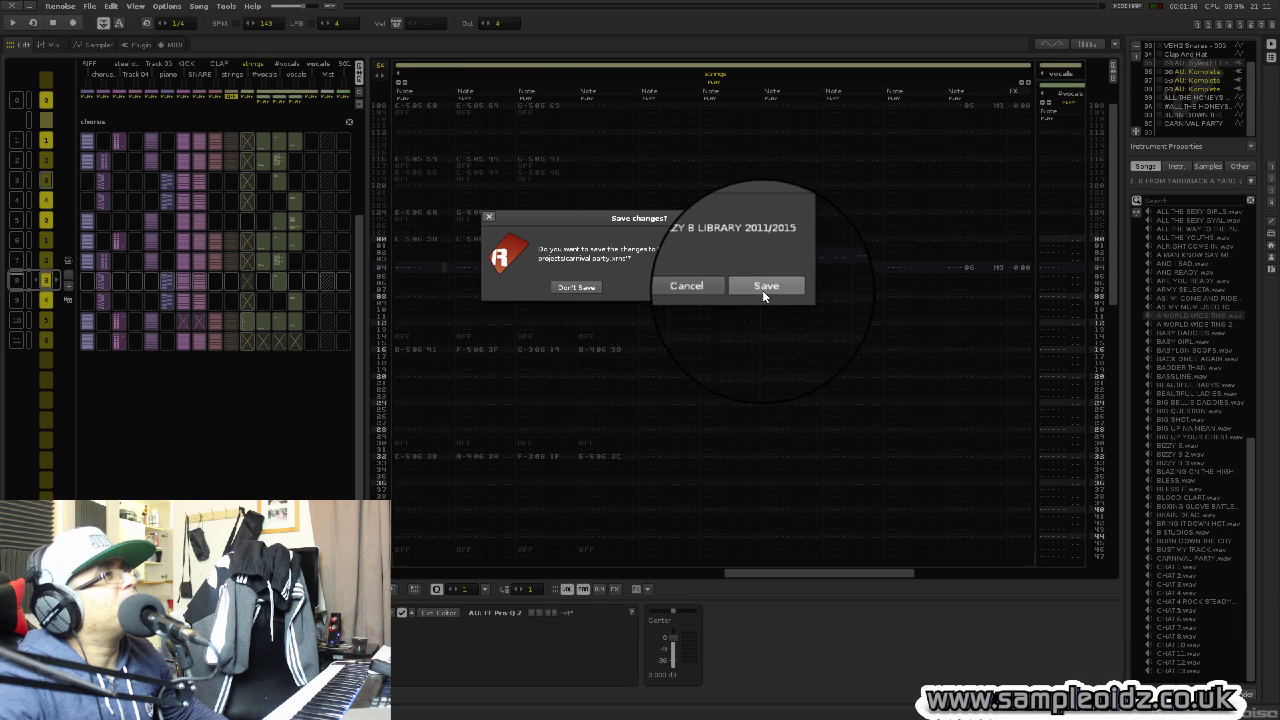
{"action": "left_click", "coordinate": [764, 287]}
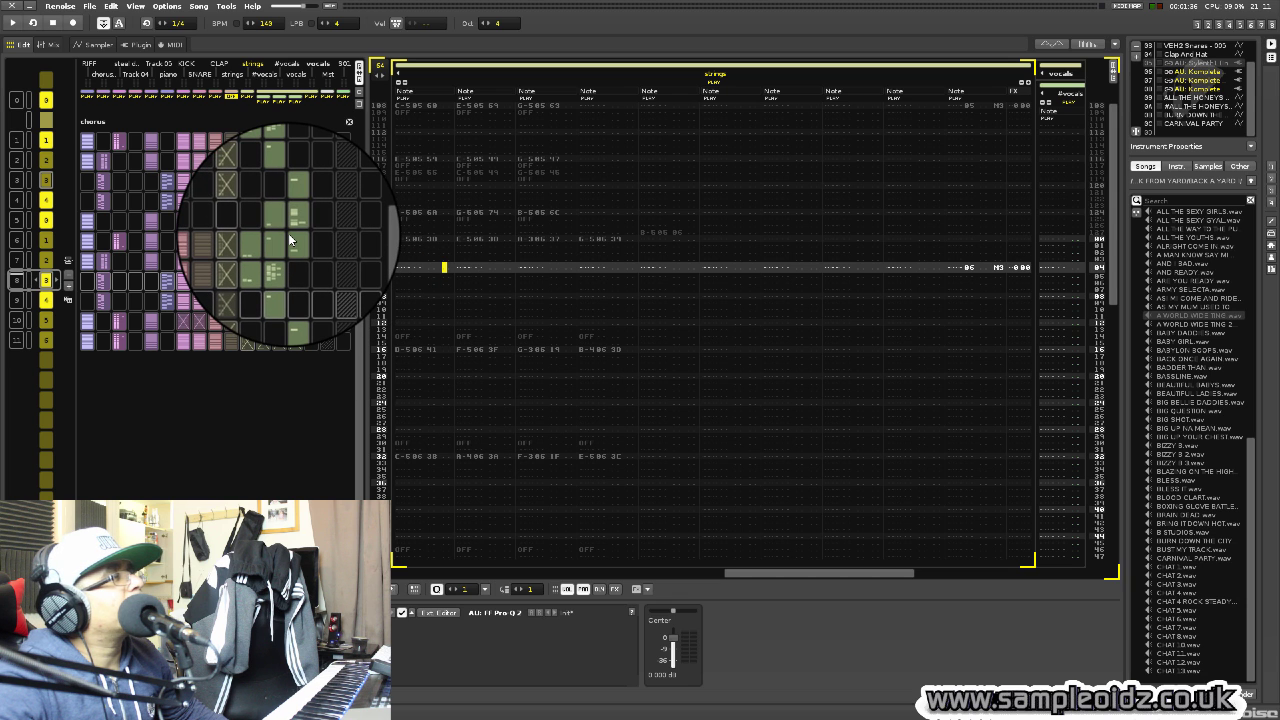
{"action": "key", "text": "super+n"}
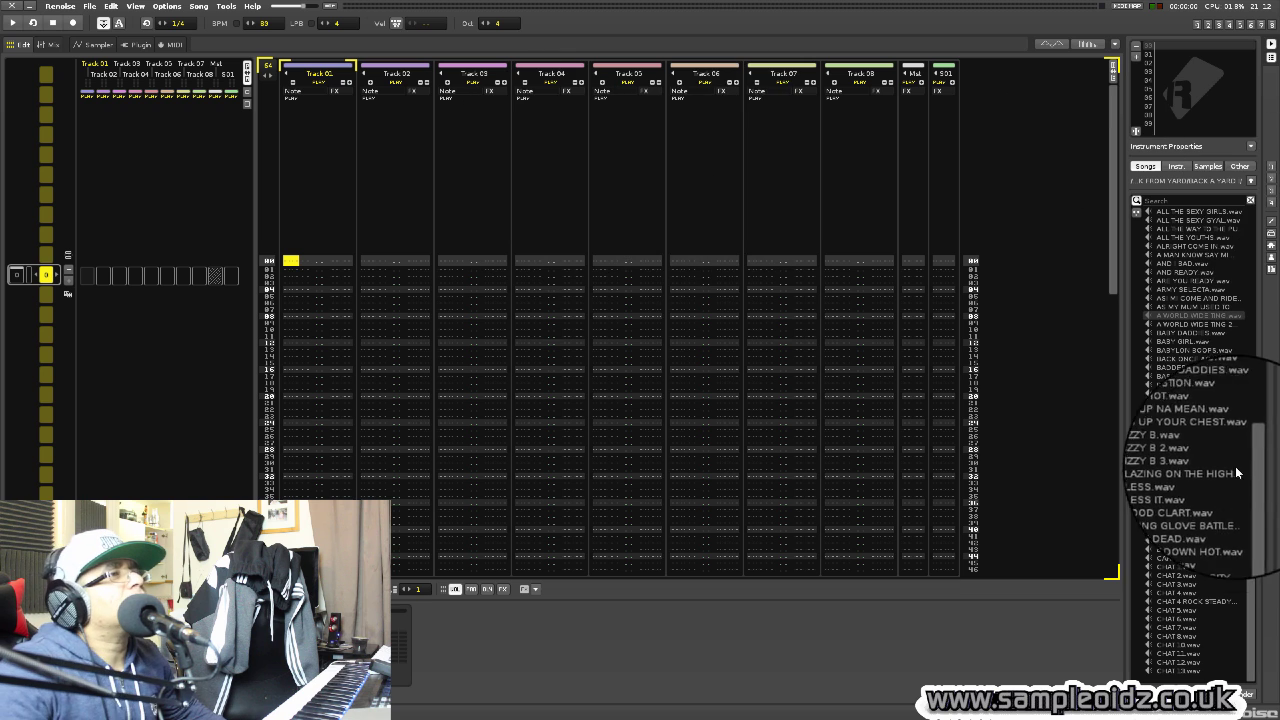
Go up to the ++VOCALS folder in the disk browser and look through its subfolders.
{"action": "left_click_drag", "start_coordinate": [1250, 484], "coordinate": [1277, 106]}
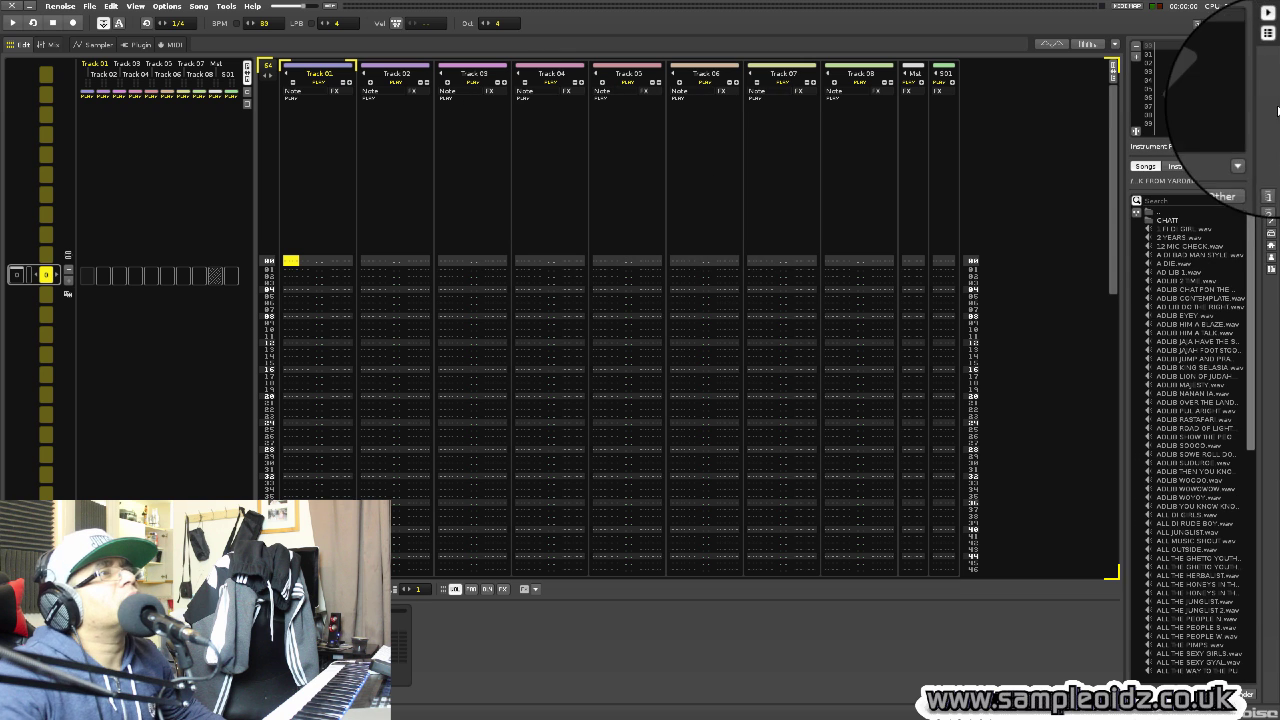
{"action": "double_click", "coordinate": [1153, 209]}
{"action": "double_click", "coordinate": [1153, 208]}
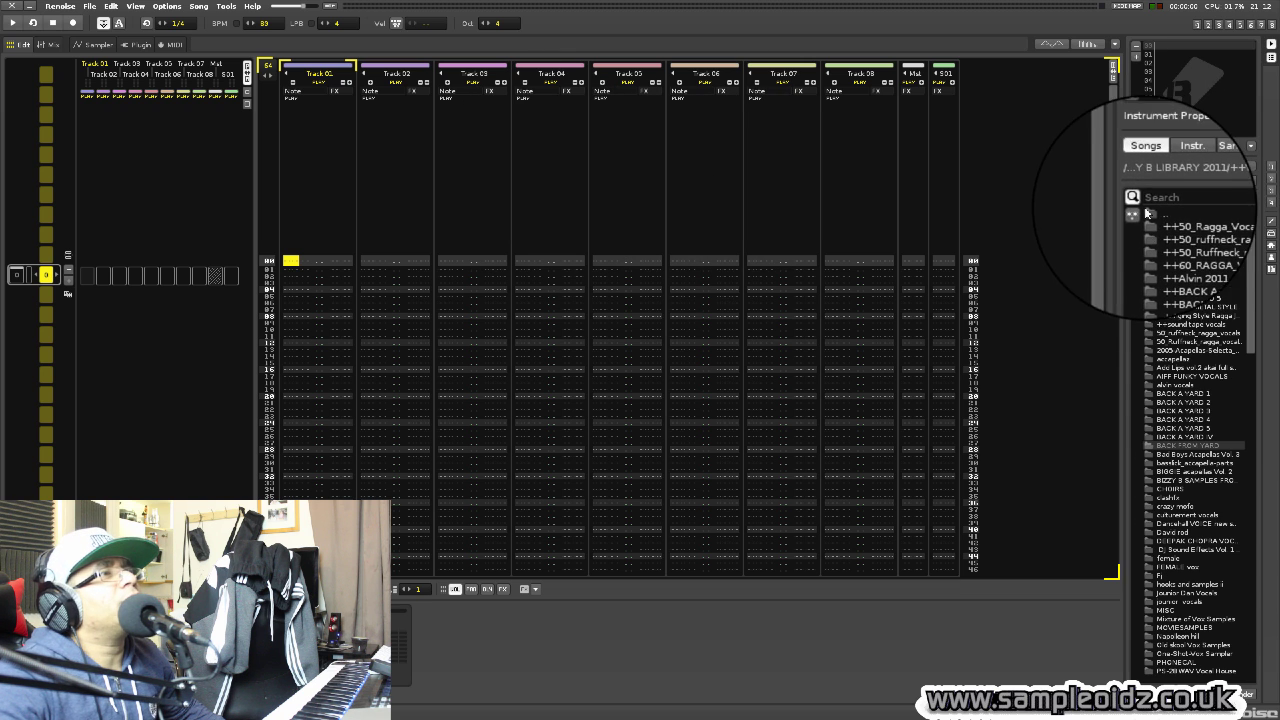
{"action": "scroll", "coordinate": [1188, 345], "scroll_direction": "down", "scroll_amount": 3}
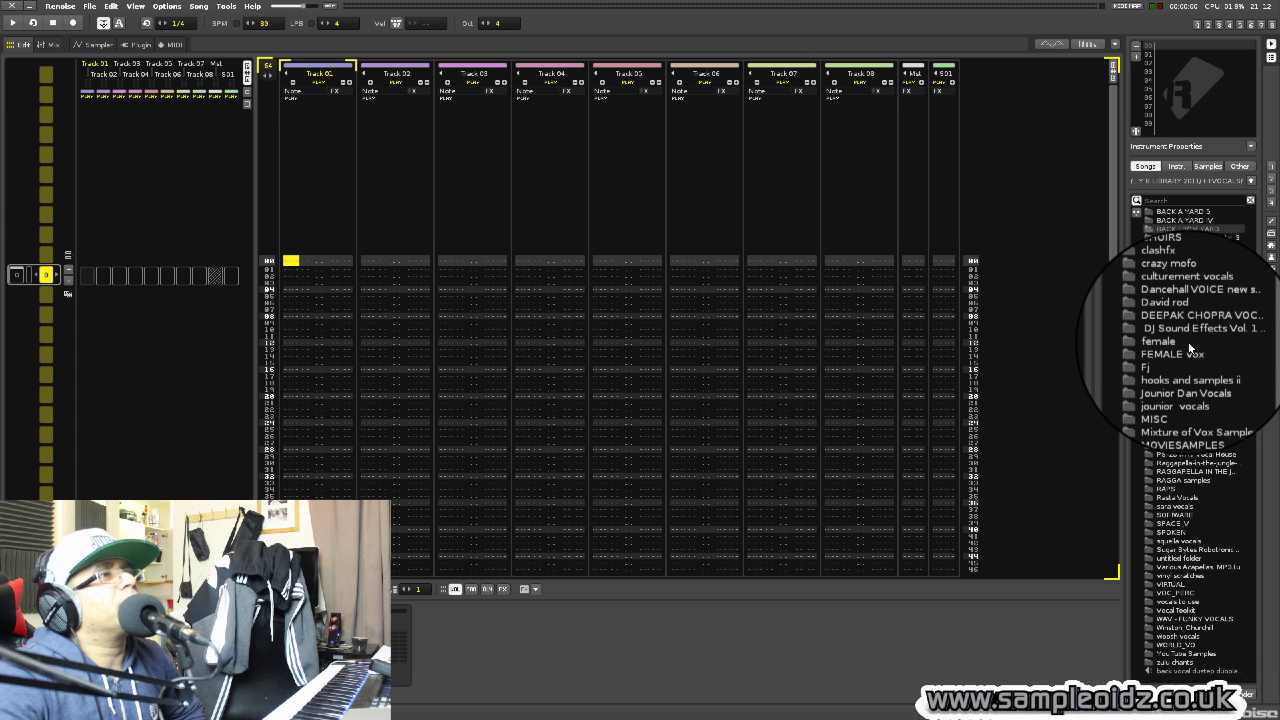
{"action": "scroll", "coordinate": [1189, 346], "scroll_direction": "down", "scroll_amount": 6}
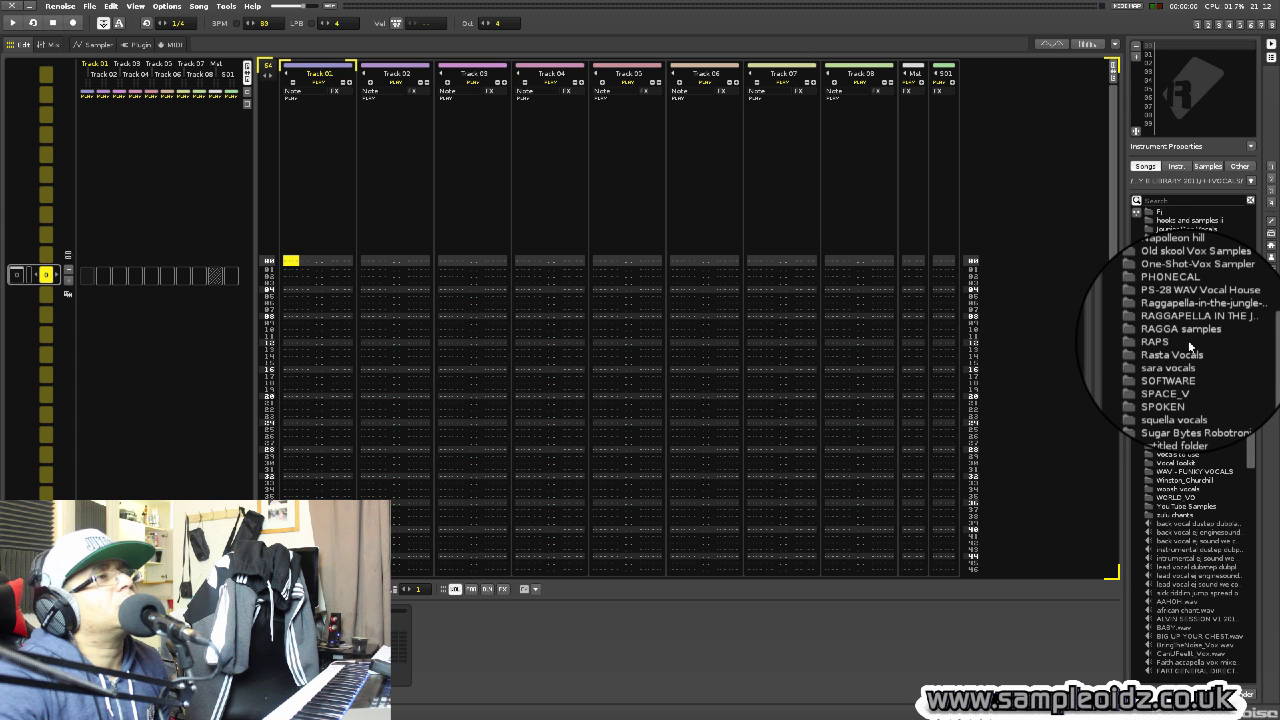
{"action": "scroll", "coordinate": [1189, 345], "scroll_direction": "down", "scroll_amount": 4}
{"action": "scroll", "coordinate": [1189, 344], "scroll_direction": "up", "scroll_amount": 10}
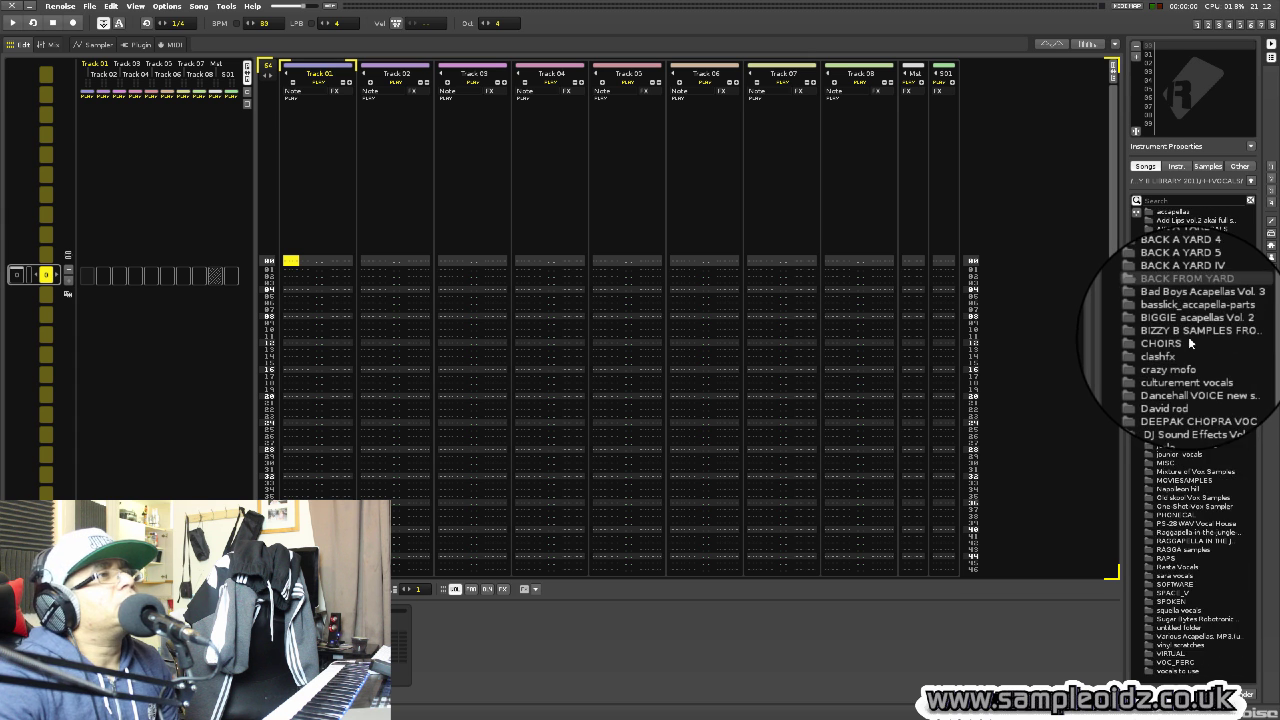
{"action": "scroll", "coordinate": [1188, 343], "scroll_direction": "up", "scroll_amount": 6}
Move up through the library folders to the Volumes level listing all the drives.
{"action": "double_click", "coordinate": [1152, 214]}
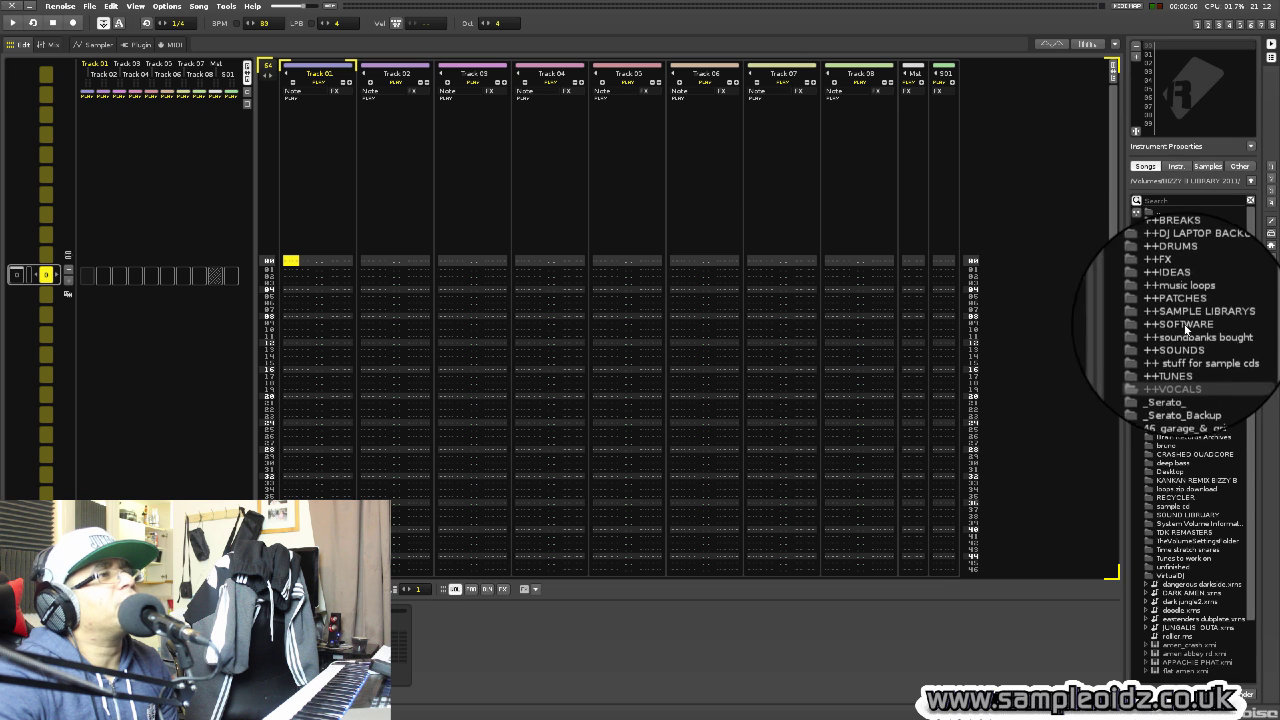
{"action": "scroll", "coordinate": [1180, 300], "scroll_direction": "up", "scroll_amount": 3}
{"action": "double_click", "coordinate": [1152, 208]}
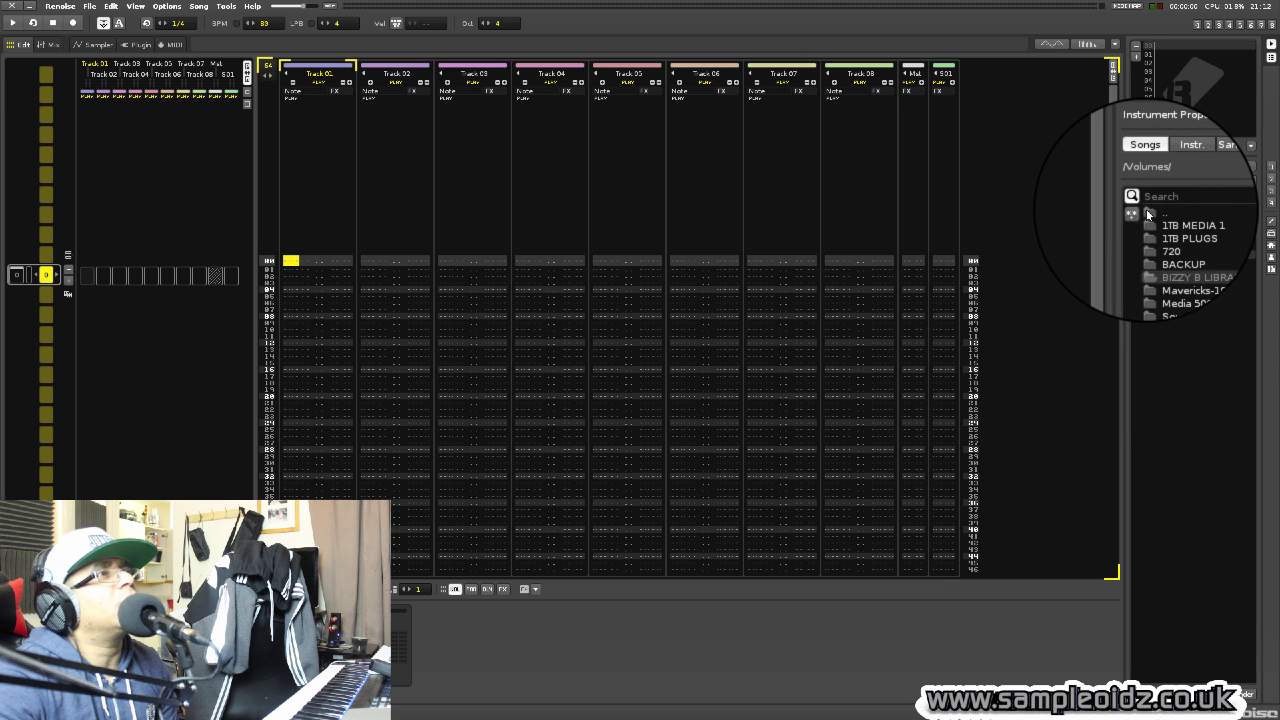
{"action": "double_click", "coordinate": [1160, 260]}
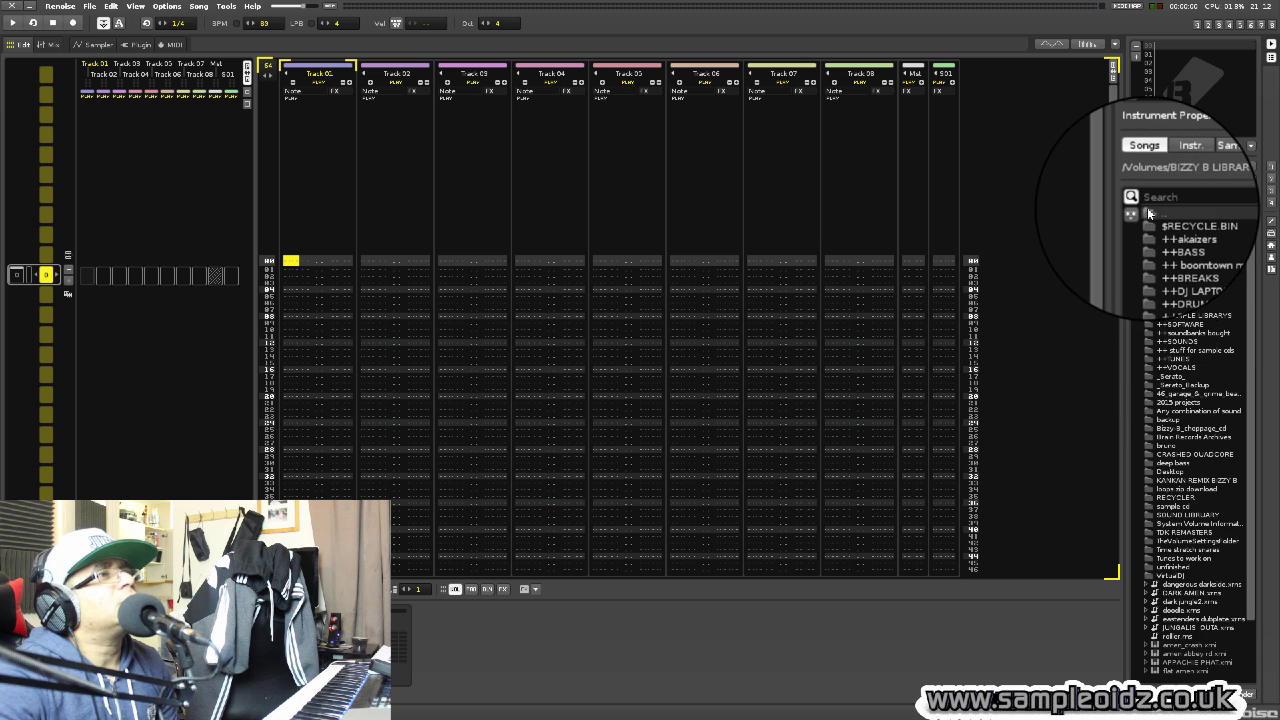
{"action": "double_click", "coordinate": [1148, 213]}
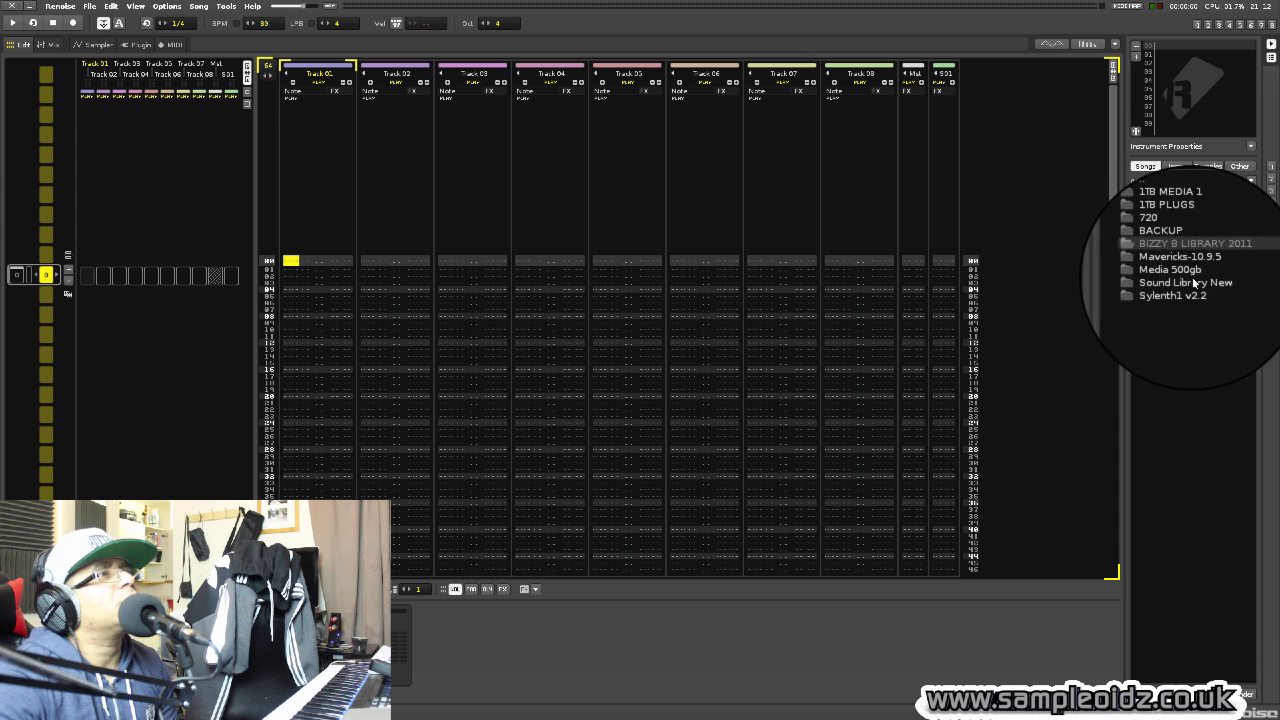
Audition breaks in ++BREAKS/ALL AMENZ on the Sound Library New drive and load amen.wav into instrument slot 00.
{"action": "double_click", "coordinate": [1193, 283]}
{"action": "double_click", "coordinate": [1177, 240]}
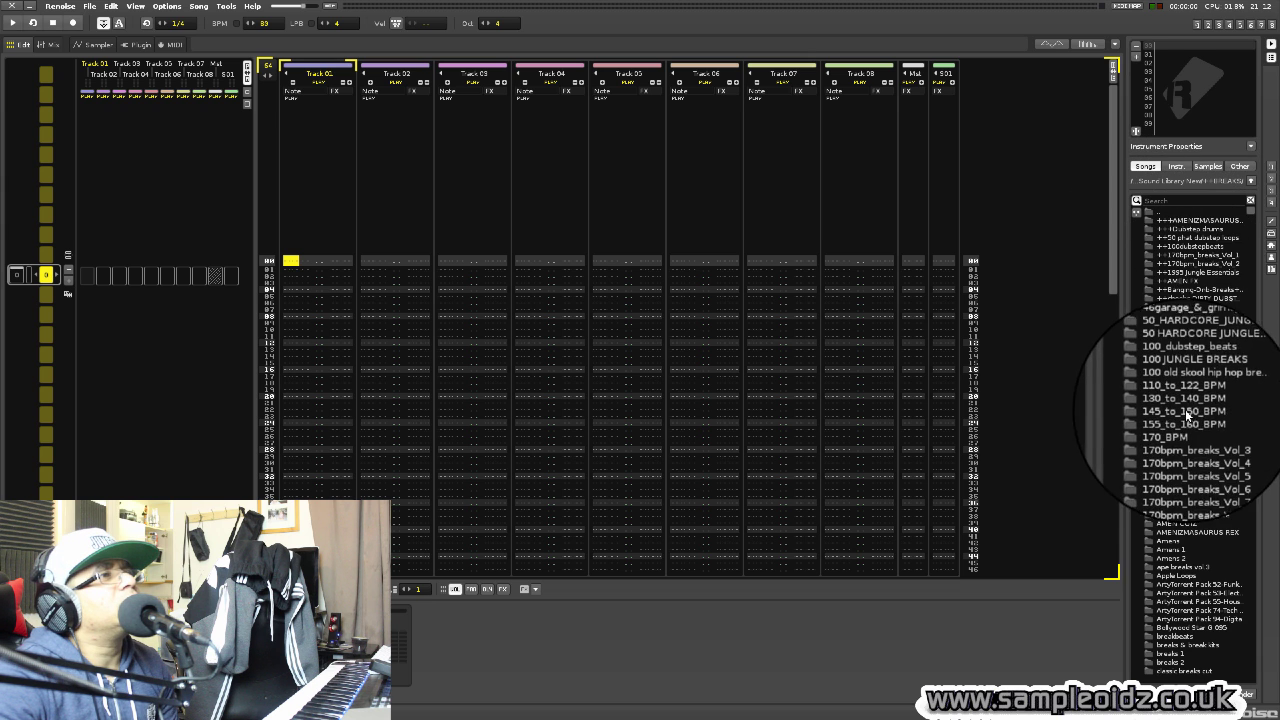
{"action": "double_click", "coordinate": [1184, 467]}
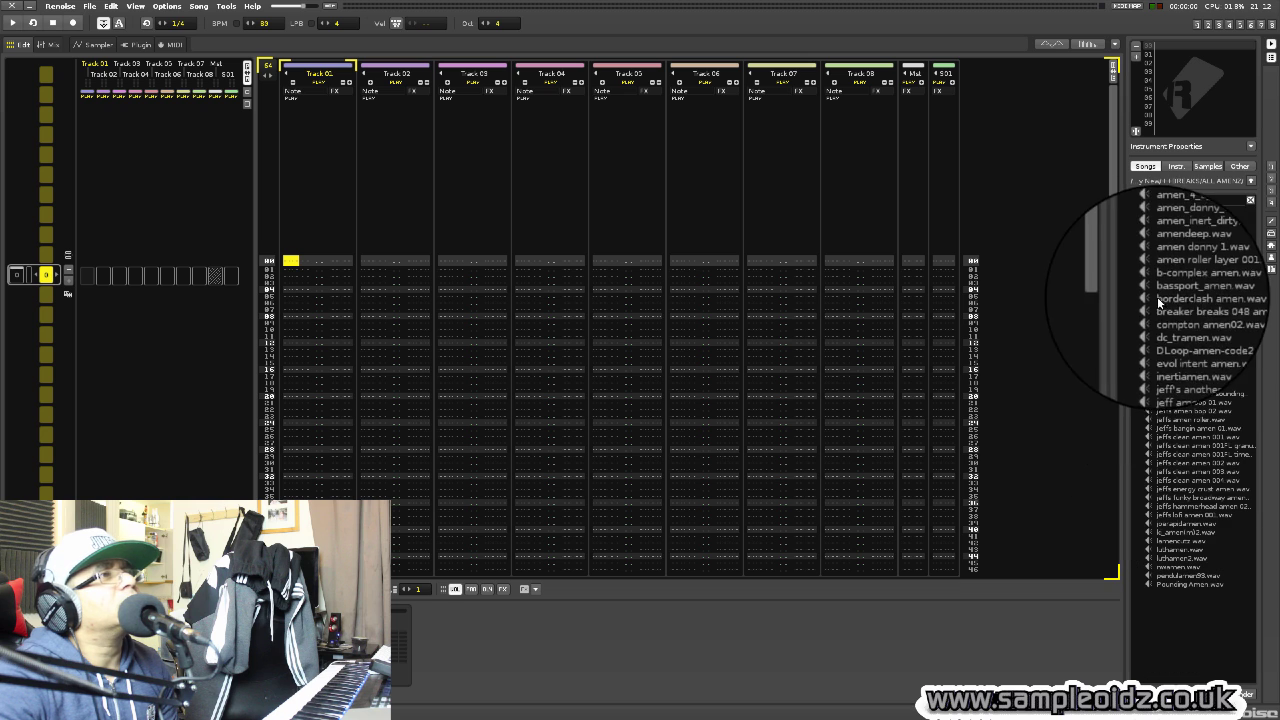
{"action": "left_click", "coordinate": [1170, 238]}
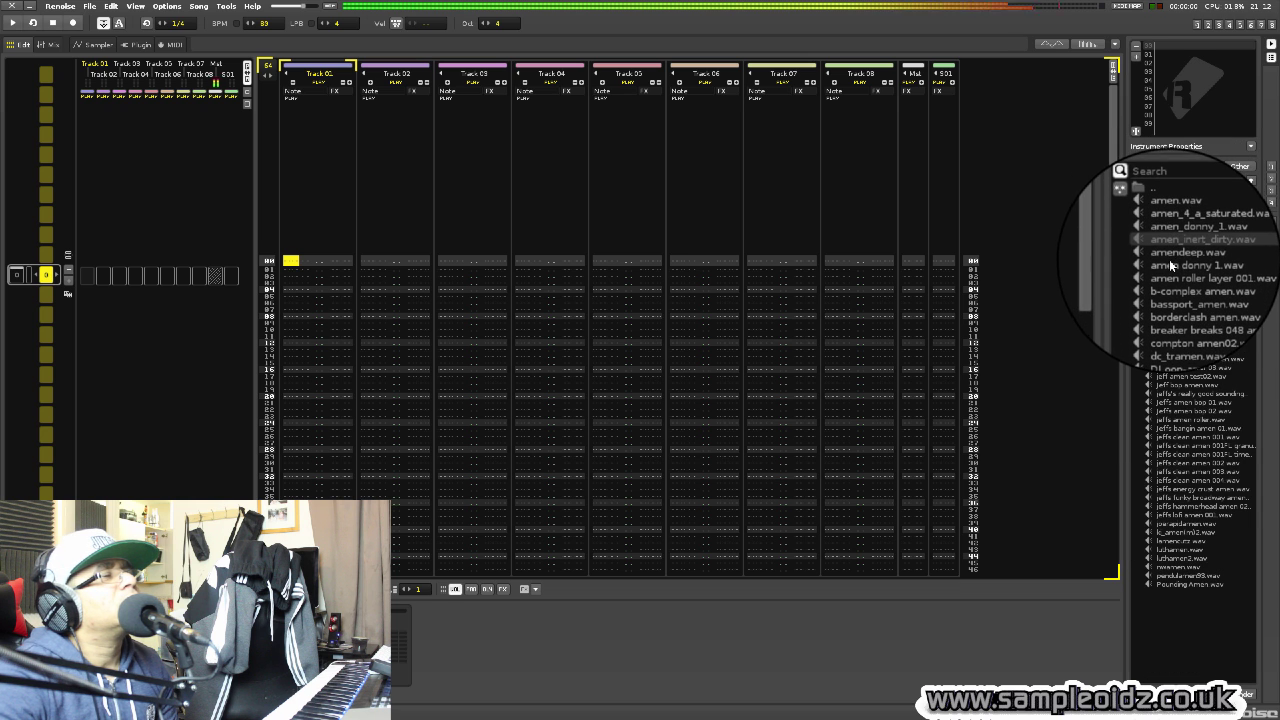
{"action": "left_click", "coordinate": [1170, 278]}
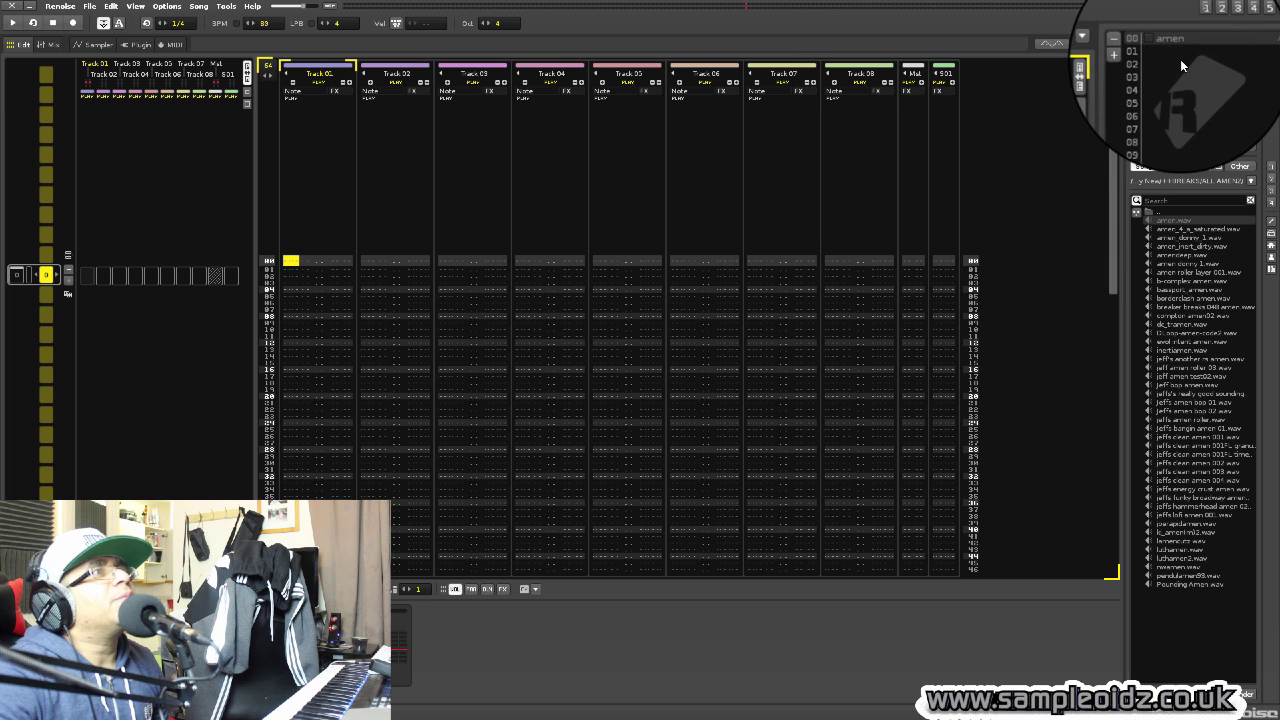
Load Breaks01.wav from the All the Breaks folder into instrument slot 01.
{"action": "left_click", "coordinate": [1152, 212]}
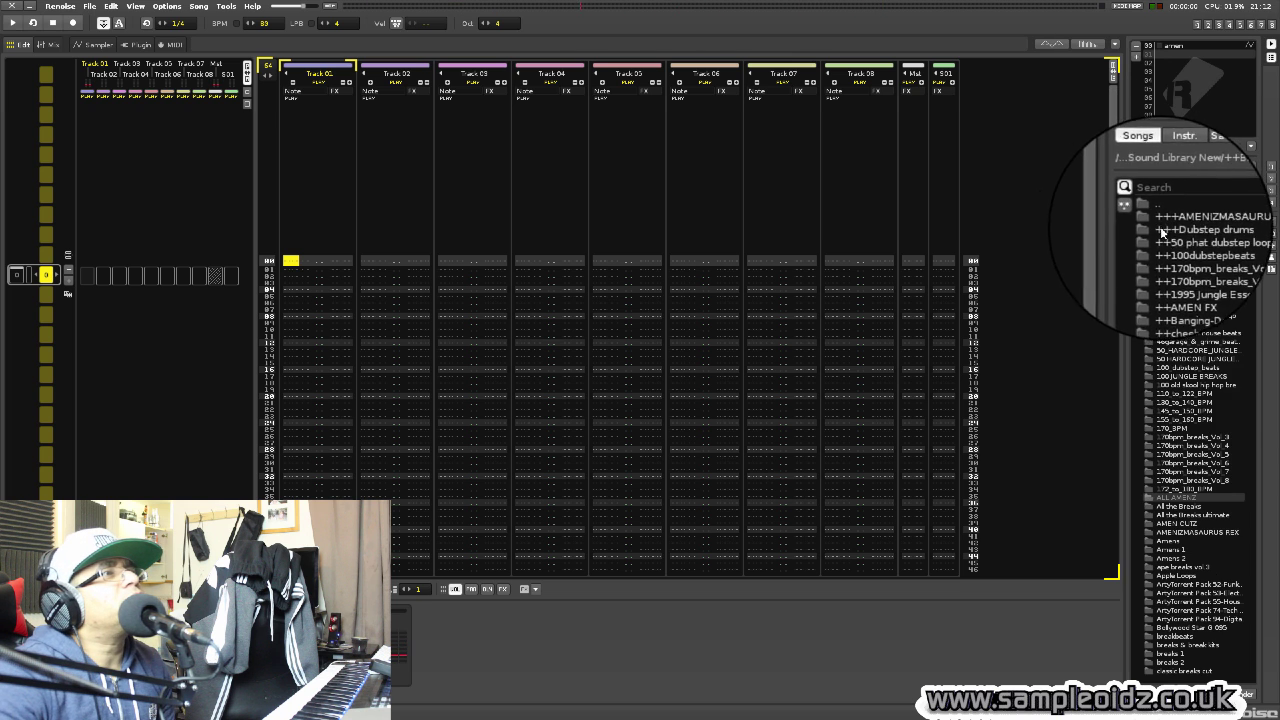
{"action": "double_click", "coordinate": [1182, 505]}
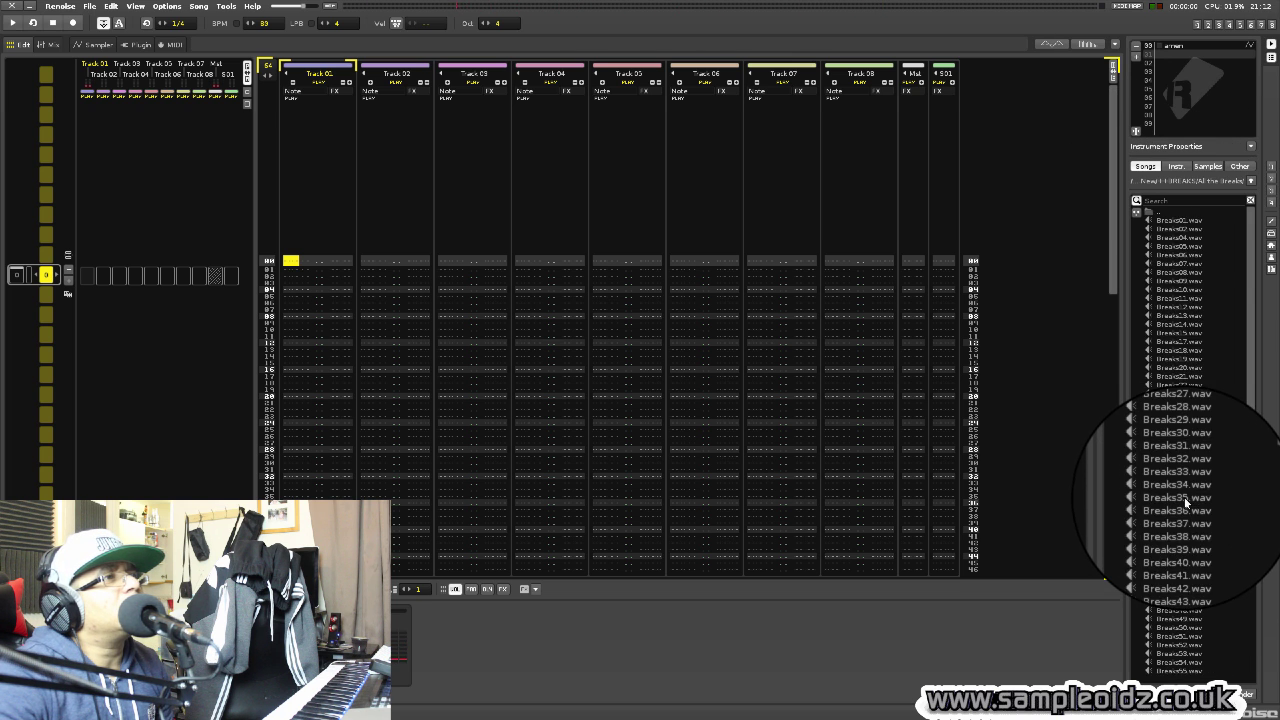
{"action": "left_click", "coordinate": [1150, 221]}
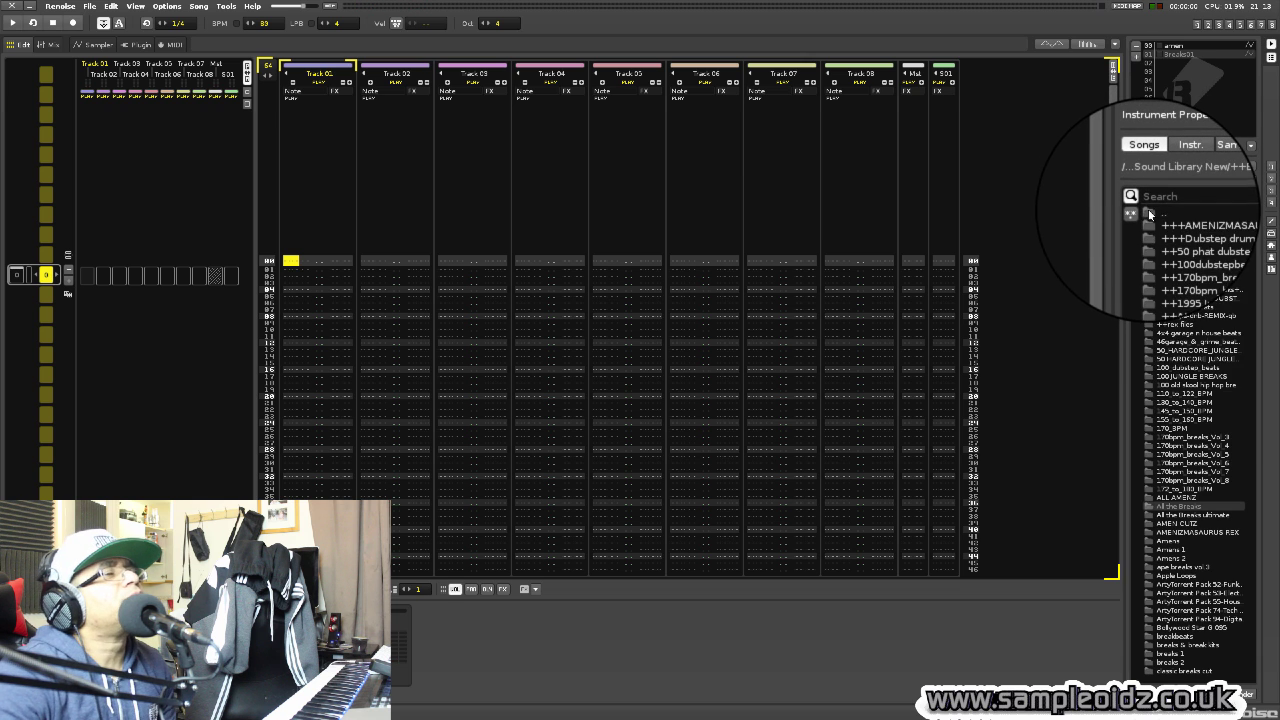
Open the Amens folder under ++BREAKS and audition several of its breaks, including amen_4_a_saturated.wav, amenattempt1.wav and amenz.wav.
{"action": "left_click", "coordinate": [1197, 501]}
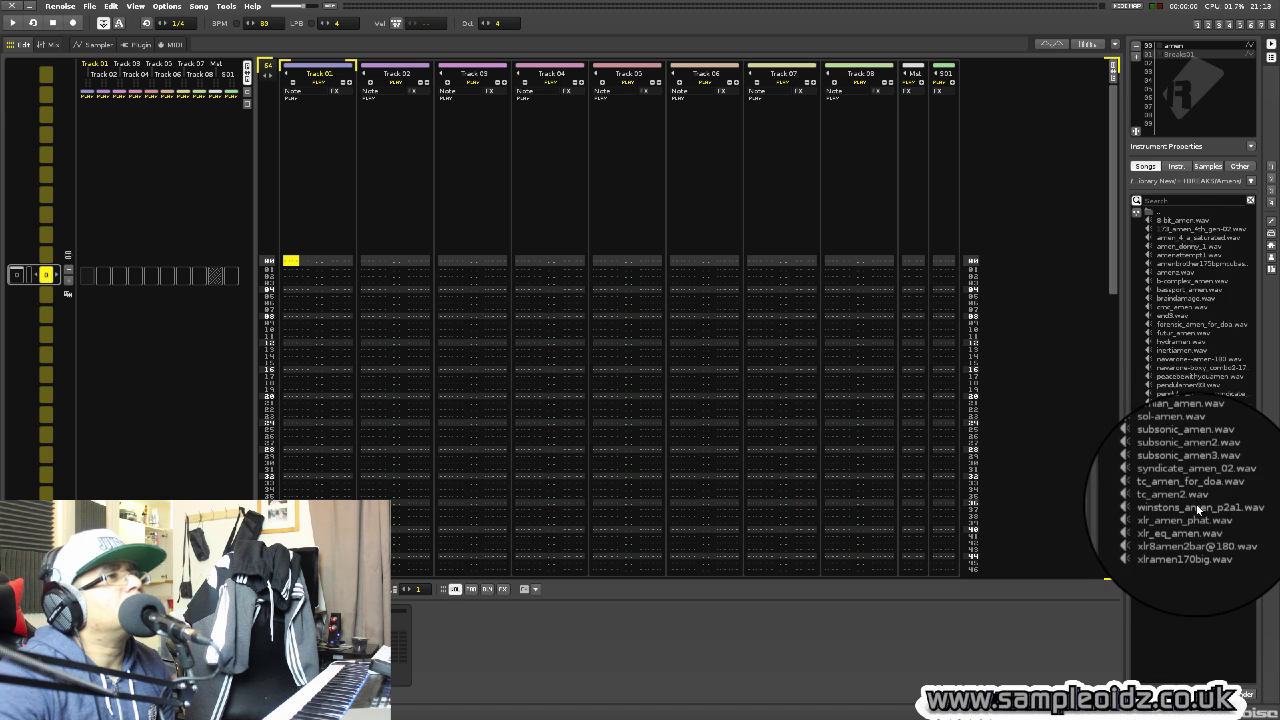
{"action": "left_click", "coordinate": [1187, 221]}
{"action": "left_click", "coordinate": [1181, 241]}
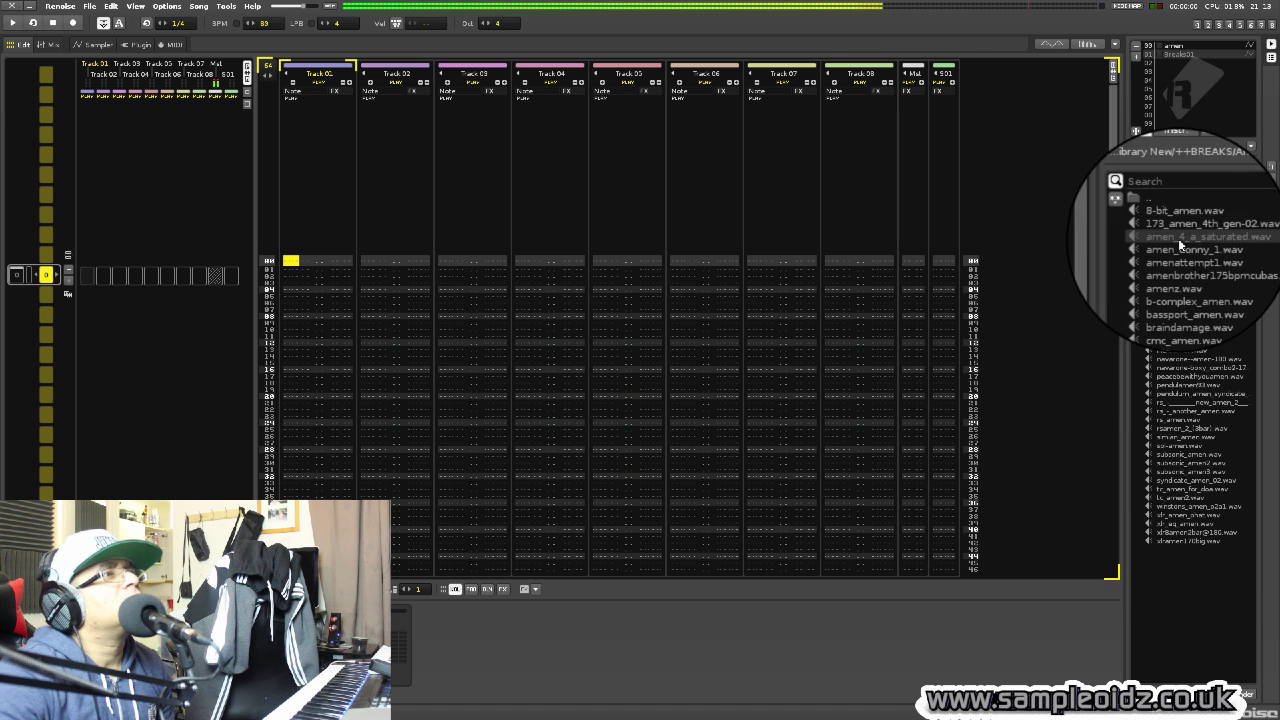
{"action": "left_click", "coordinate": [1175, 262]}
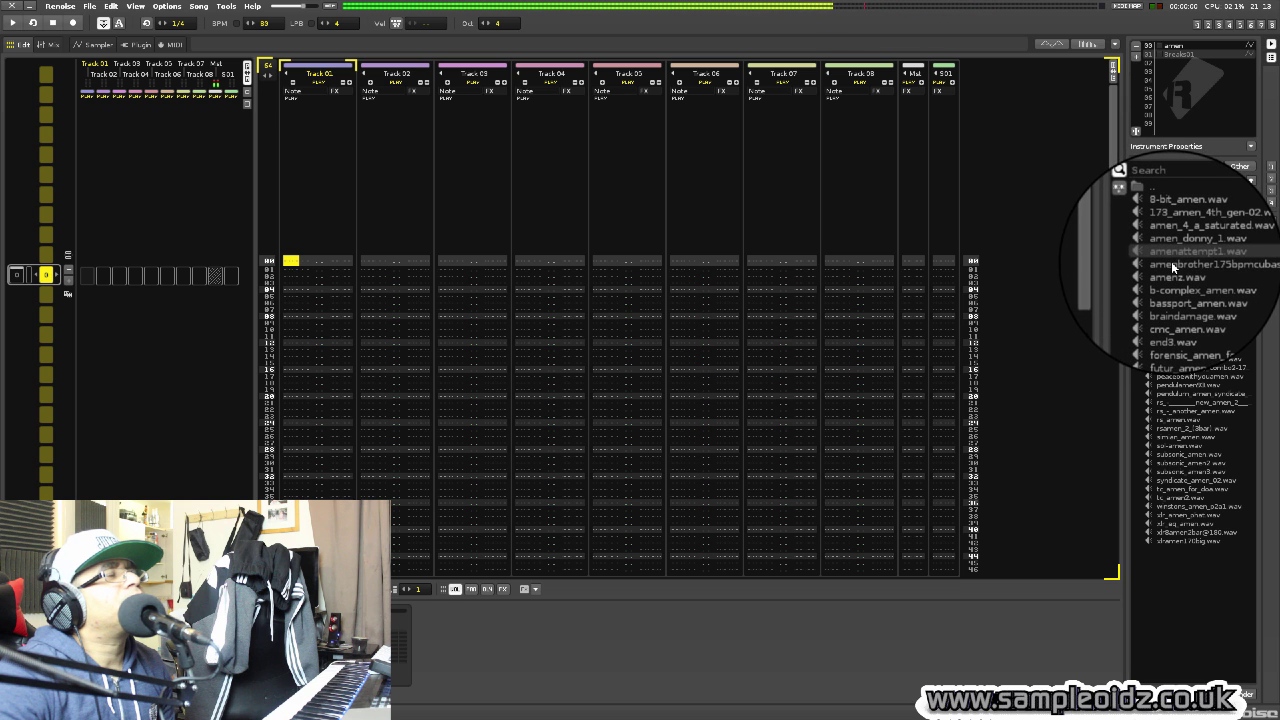
{"action": "left_click", "coordinate": [1170, 272]}
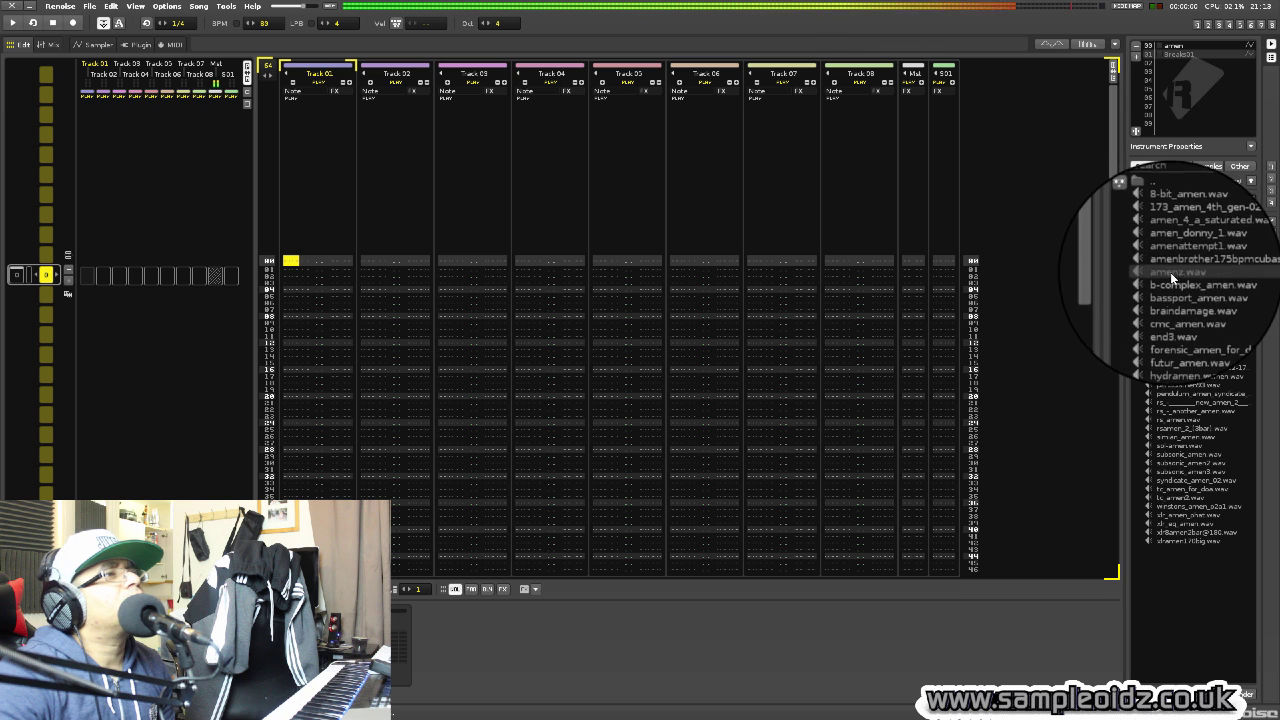
{"action": "left_click", "coordinate": [1182, 427]}
Audition amen_break.wav from a neighbouring Amens folder under ++BREAKS and load it into instrument slot 01.
{"action": "left_click", "coordinate": [1150, 211]}
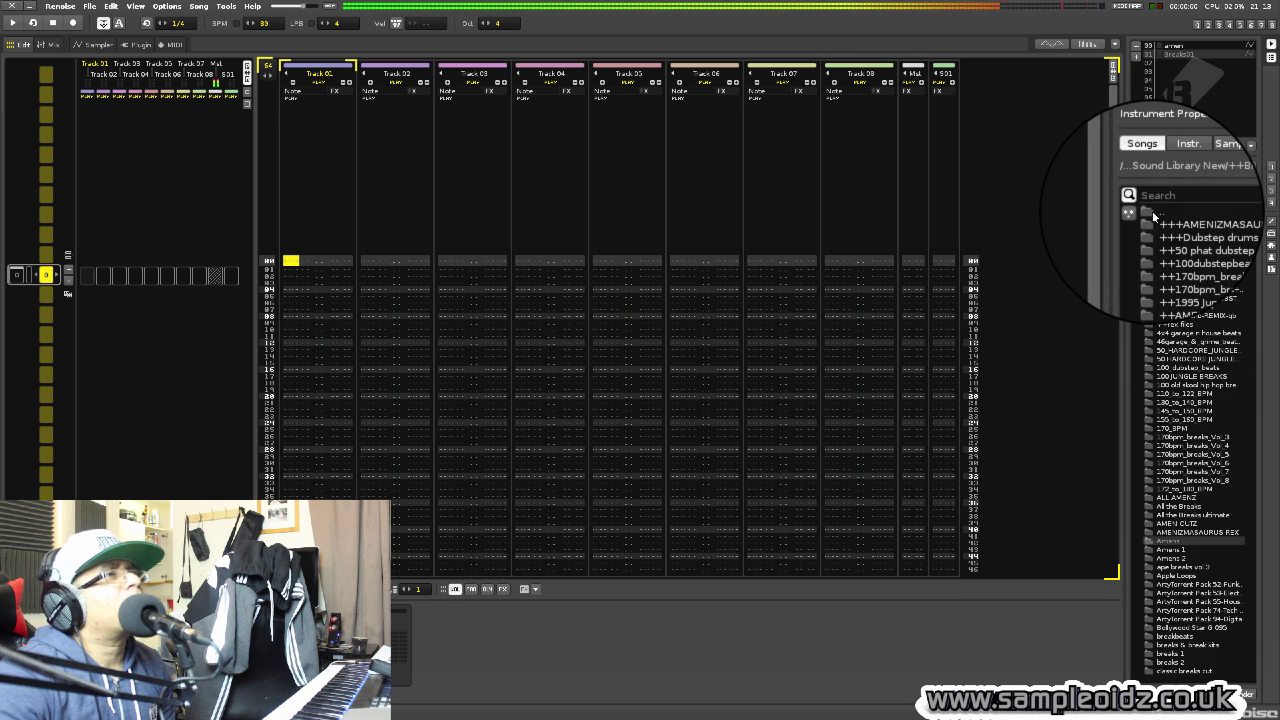
{"action": "double_click", "coordinate": [1174, 547]}
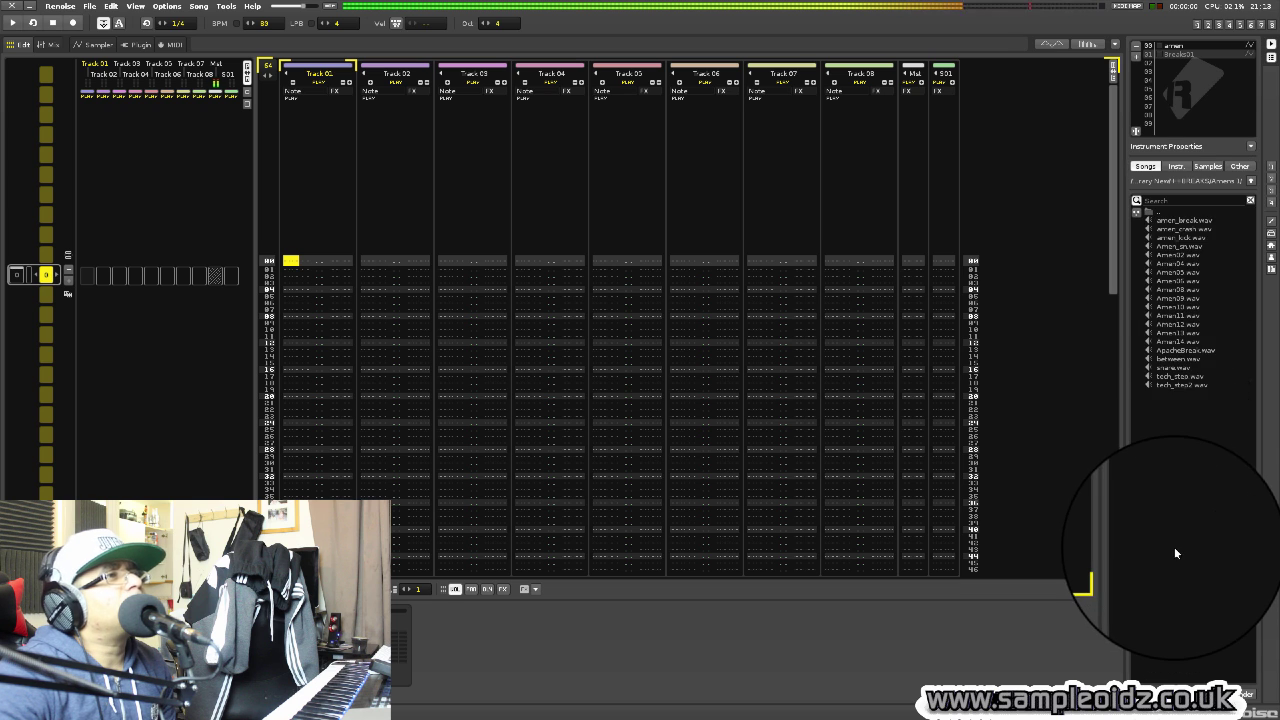
{"action": "left_click", "coordinate": [1176, 220]}
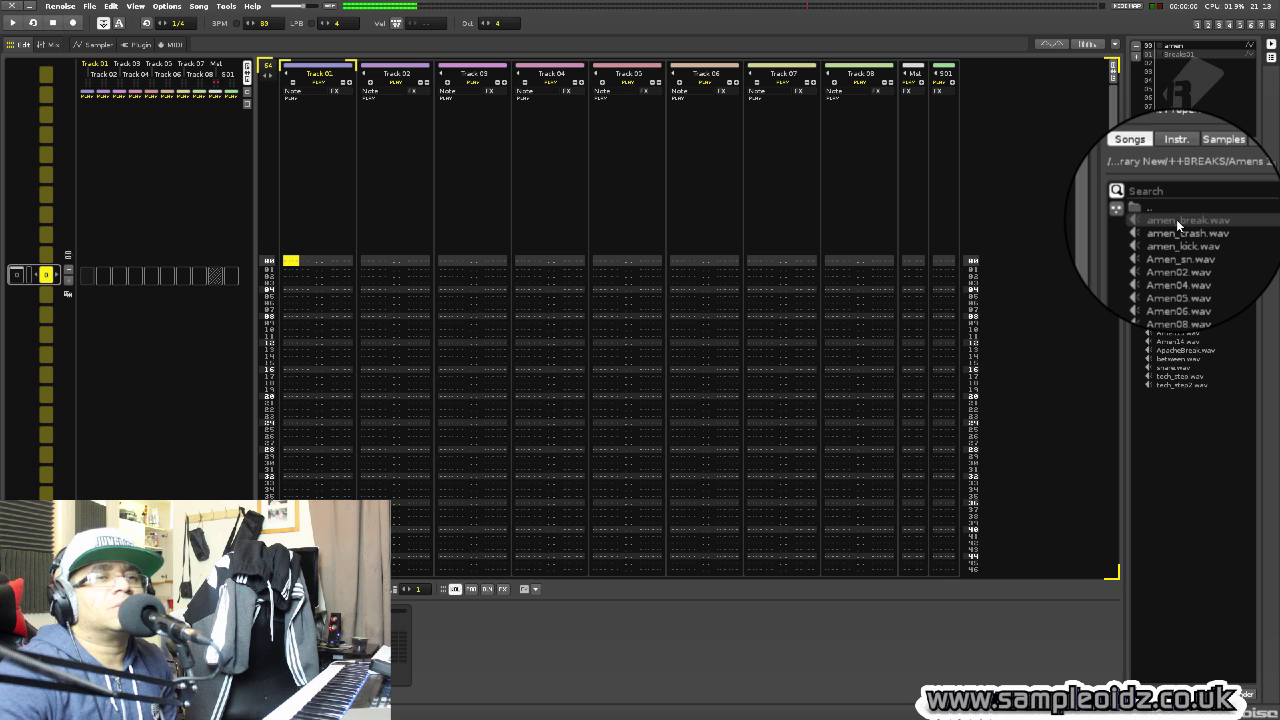
{"action": "double_click", "coordinate": [1176, 219]}
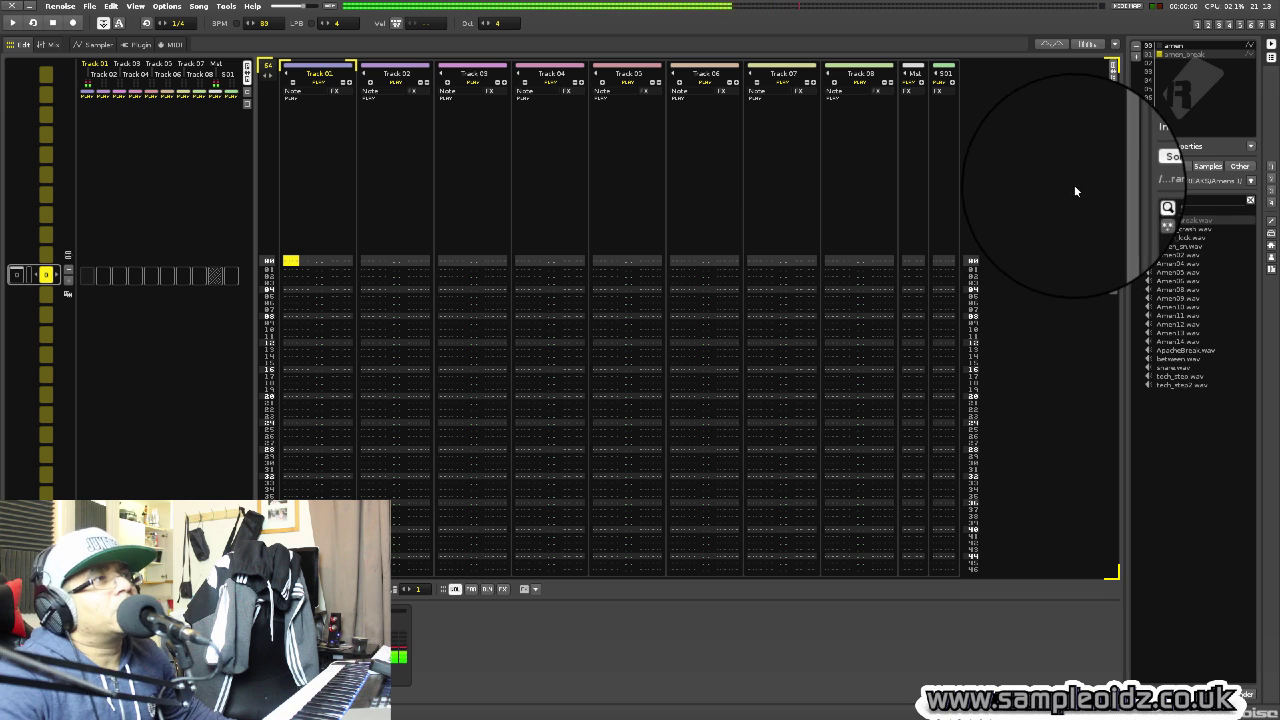
Show the amen_break sample's waveform in the Sampler, slice it automatically at its hits and play a slice.
{"action": "left_click", "coordinate": [1216, 27]}
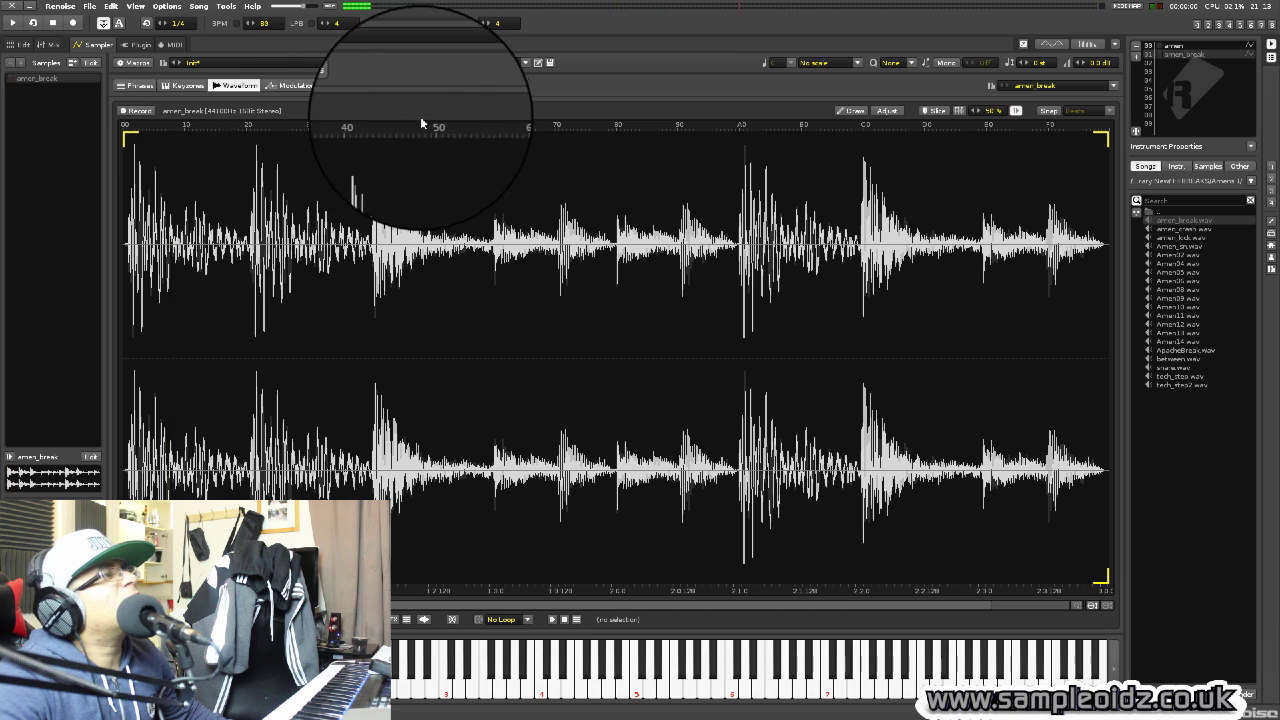
{"action": "left_click", "coordinate": [957, 112]}
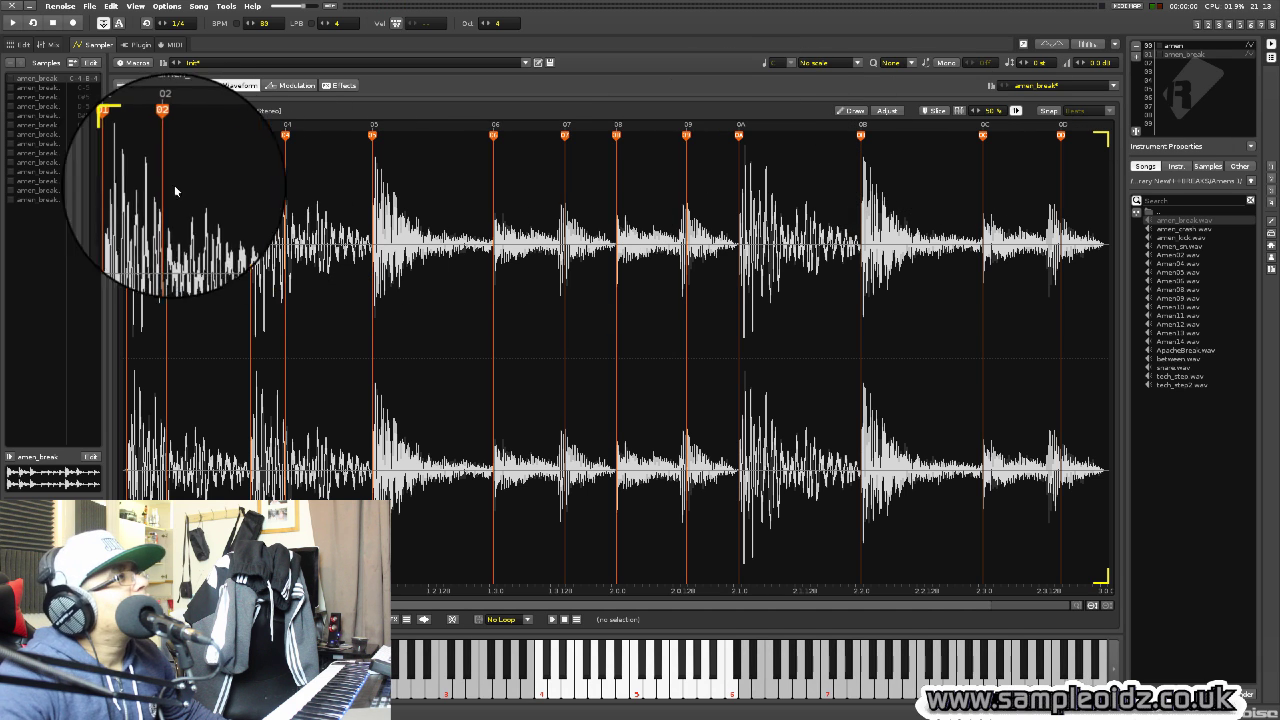
{"action": "key", "text": "z"}
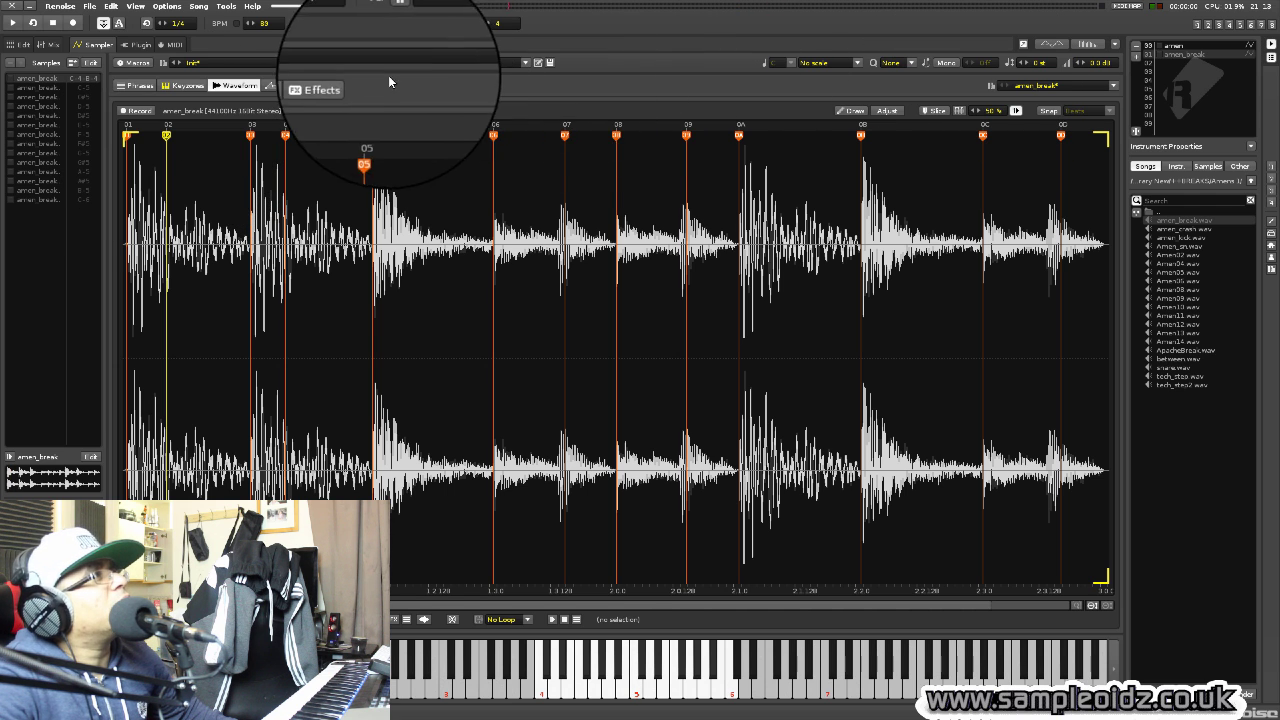
Review the sliced instrument's keyzone mapping, effects and modulation, and return to its waveform.
{"action": "left_click", "coordinate": [182, 85]}
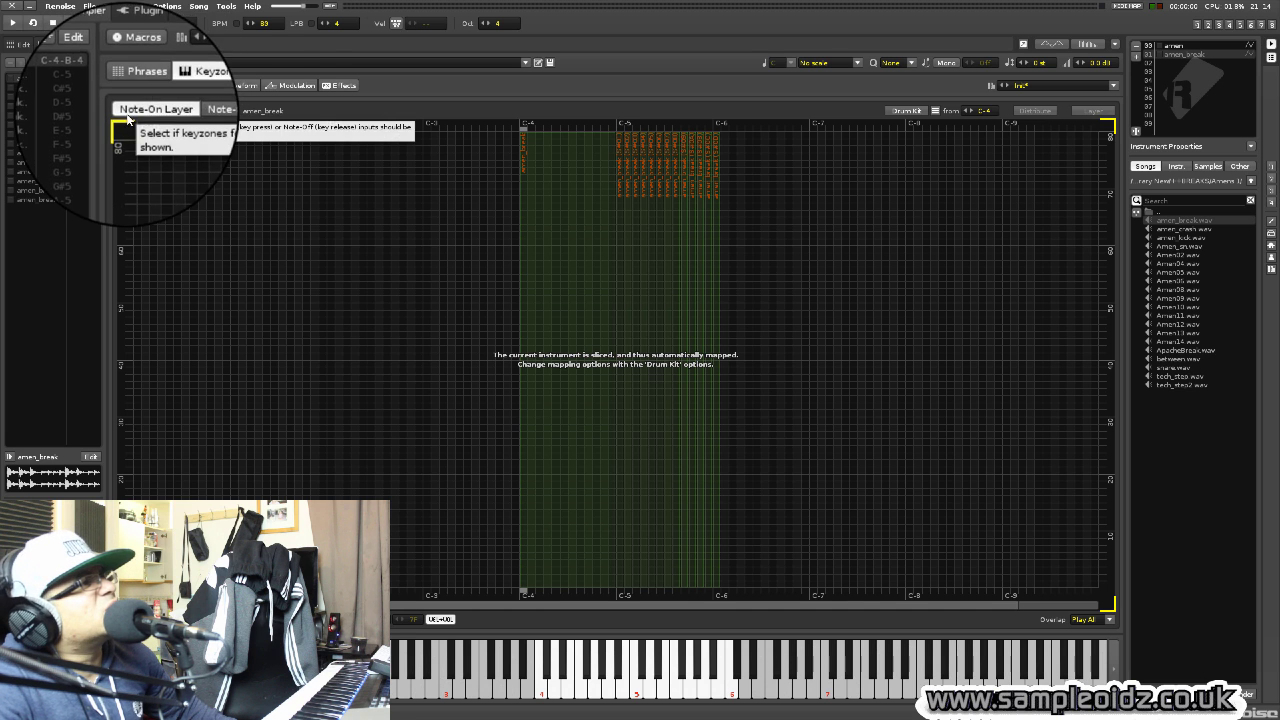
{"action": "left_click", "coordinate": [325, 88]}
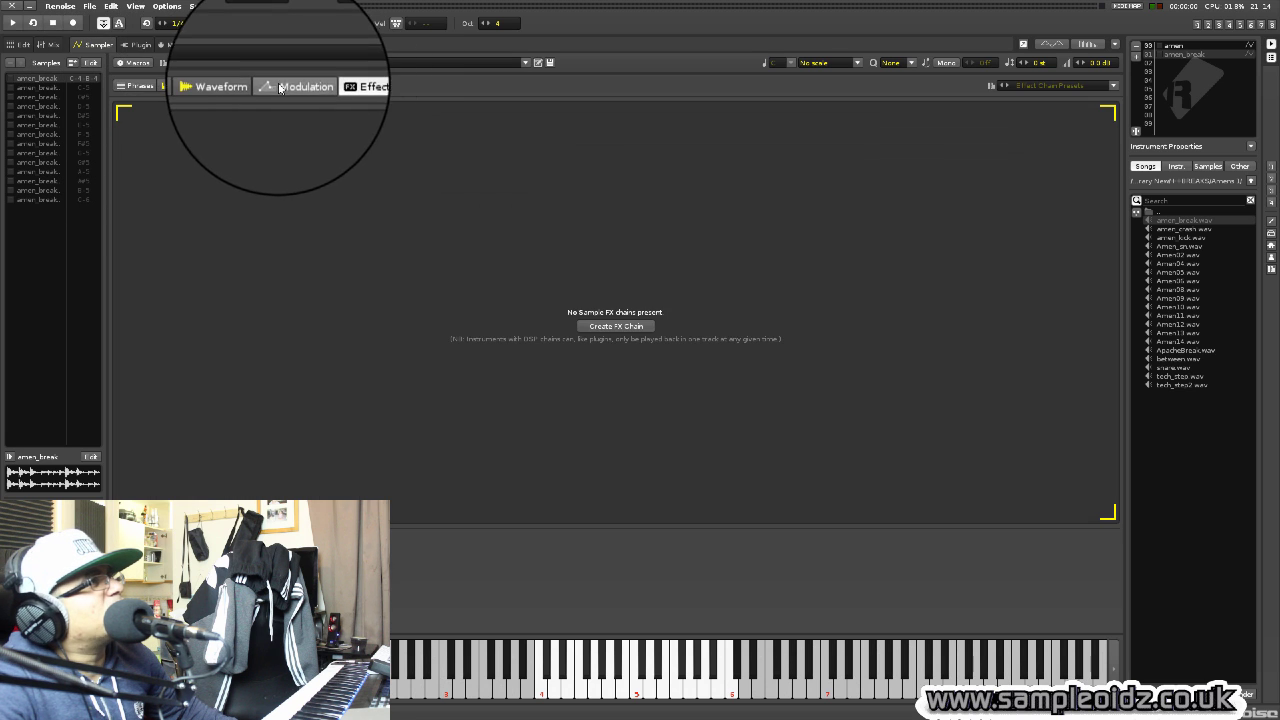
{"action": "left_click", "coordinate": [278, 87]}
{"action": "left_click", "coordinate": [238, 87]}
{"action": "left_click", "coordinate": [205, 87]}
{"action": "left_click", "coordinate": [218, 88]}
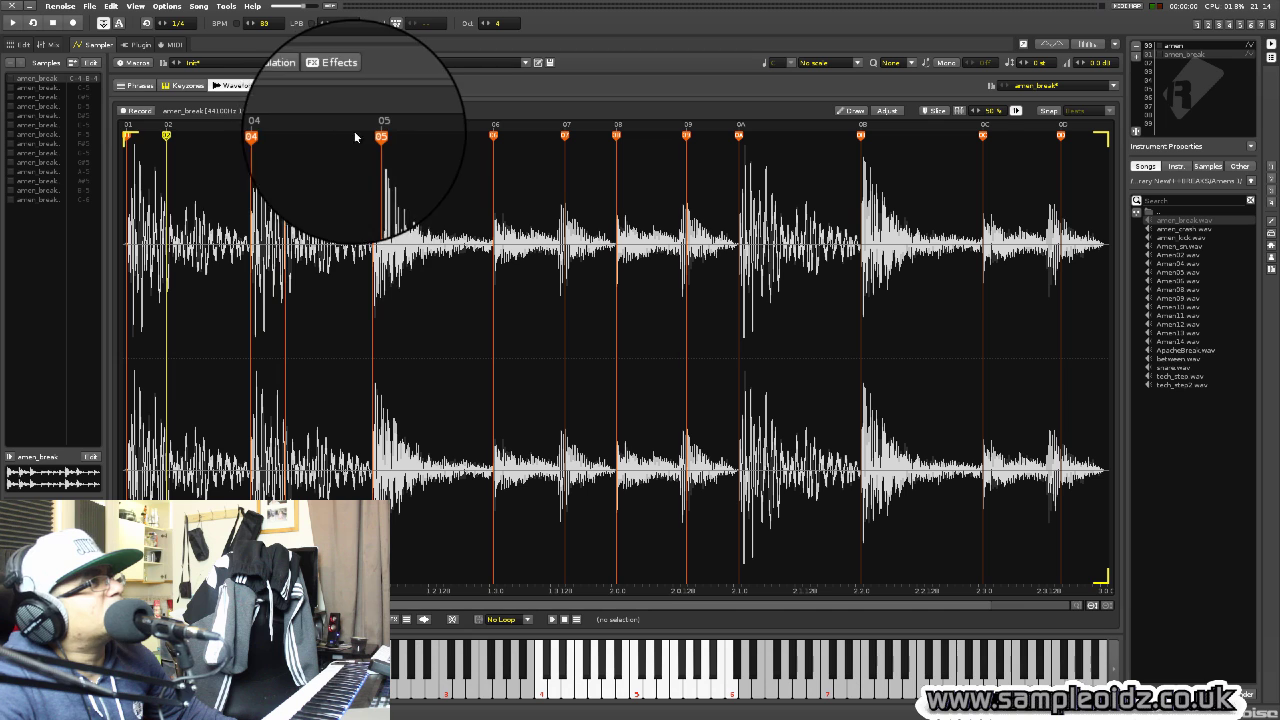
Delete the surplus slice markers around the first two kick hits and align the misplaced markers with the starts of their hits.
{"action": "right_click", "coordinate": [166, 136]}
{"action": "left_click", "coordinate": [215, 168]}
{"action": "right_click", "coordinate": [166, 138]}
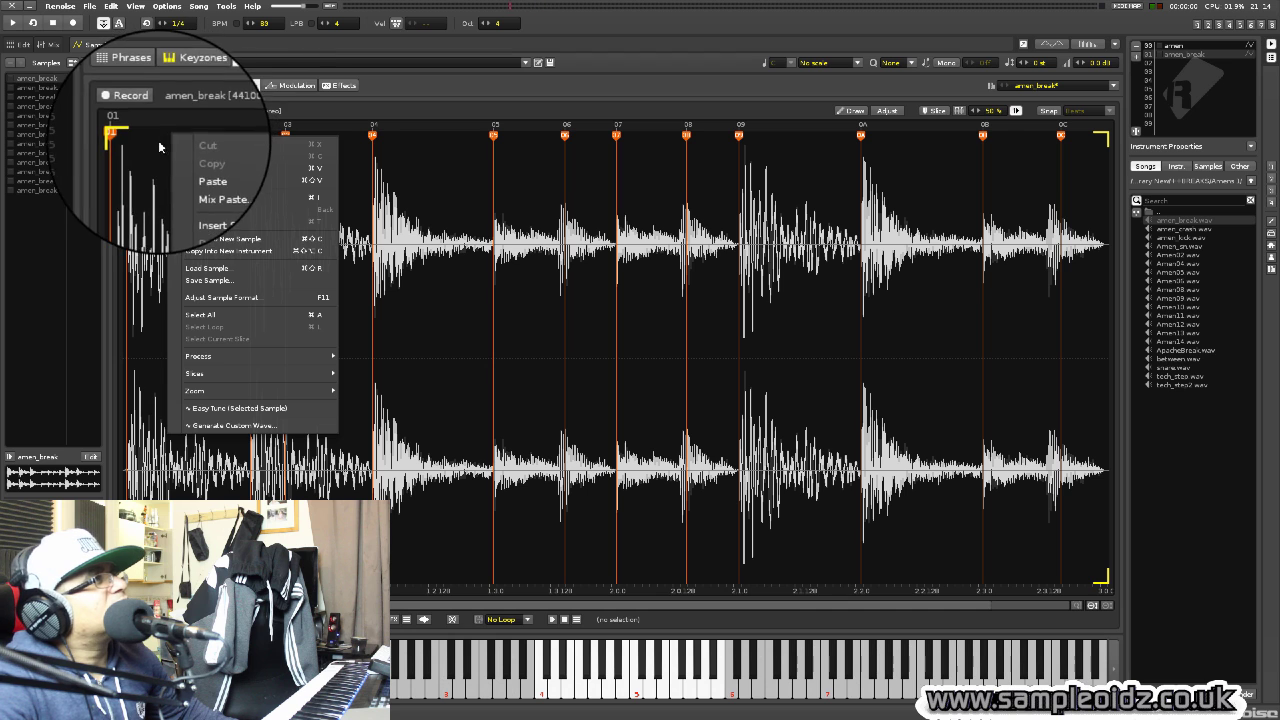
{"action": "left_click", "coordinate": [159, 144]}
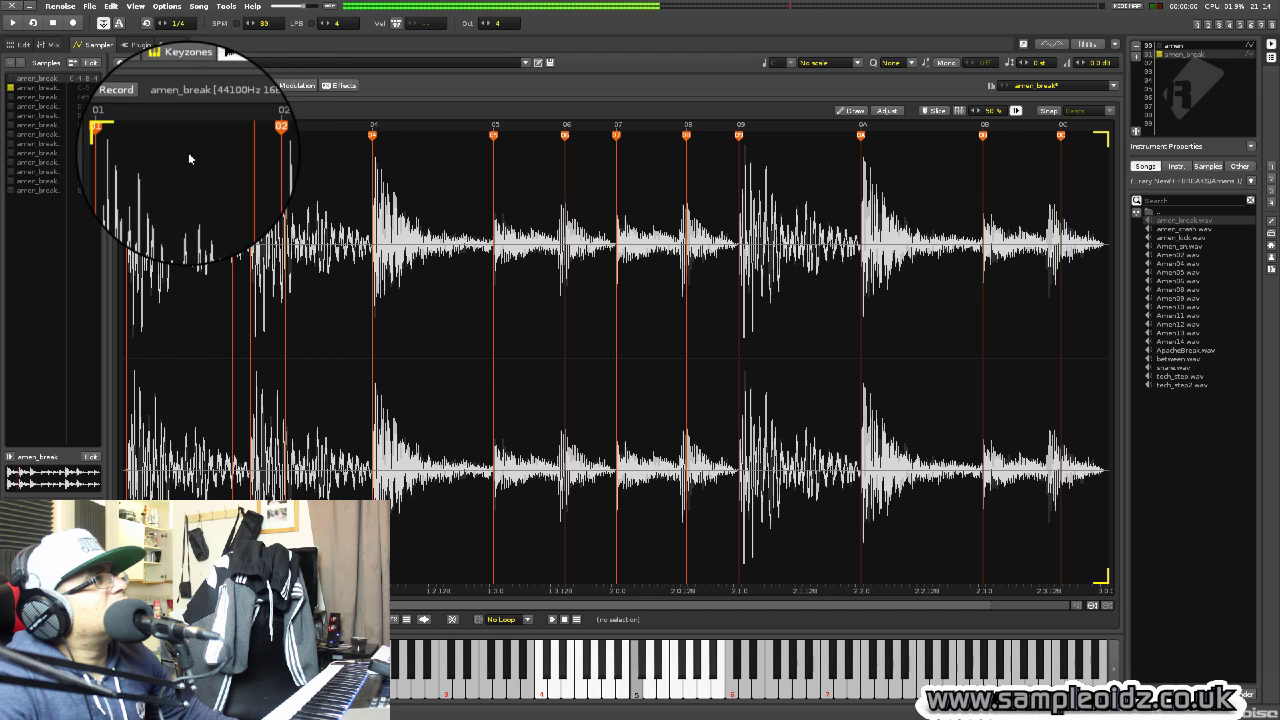
{"action": "right_click", "coordinate": [289, 139]}
{"action": "left_click", "coordinate": [311, 157]}
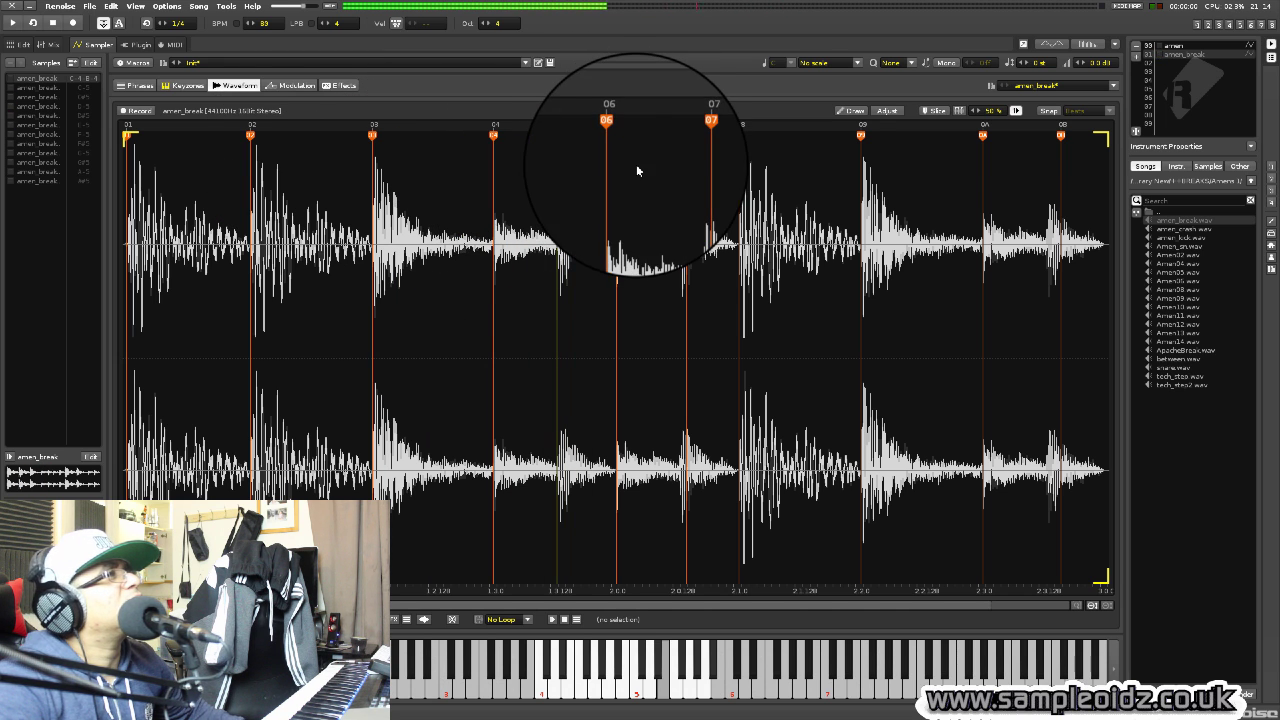
{"action": "left_click_drag", "start_coordinate": [686, 137], "coordinate": [679, 138]}
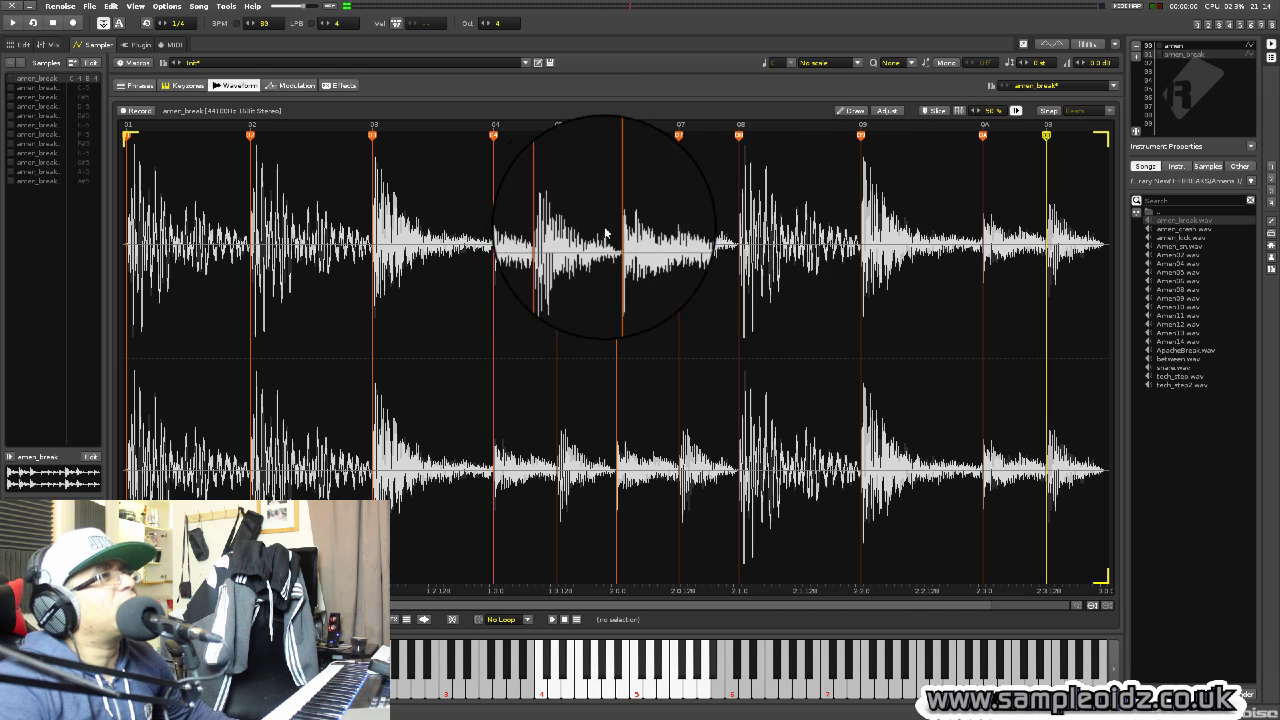
Render the amen_break slices to a phrase and play it.
{"action": "right_click", "coordinate": [502, 293]}
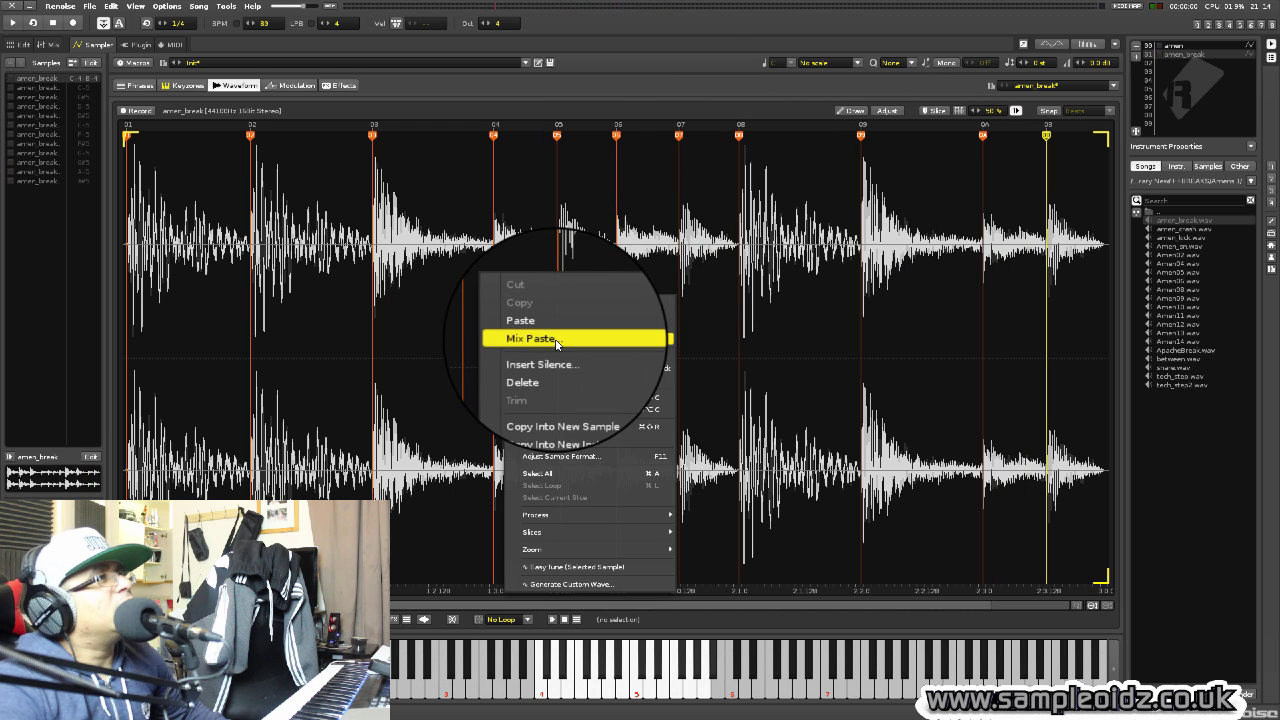
{"action": "mouse_move", "coordinate": [585, 524]}
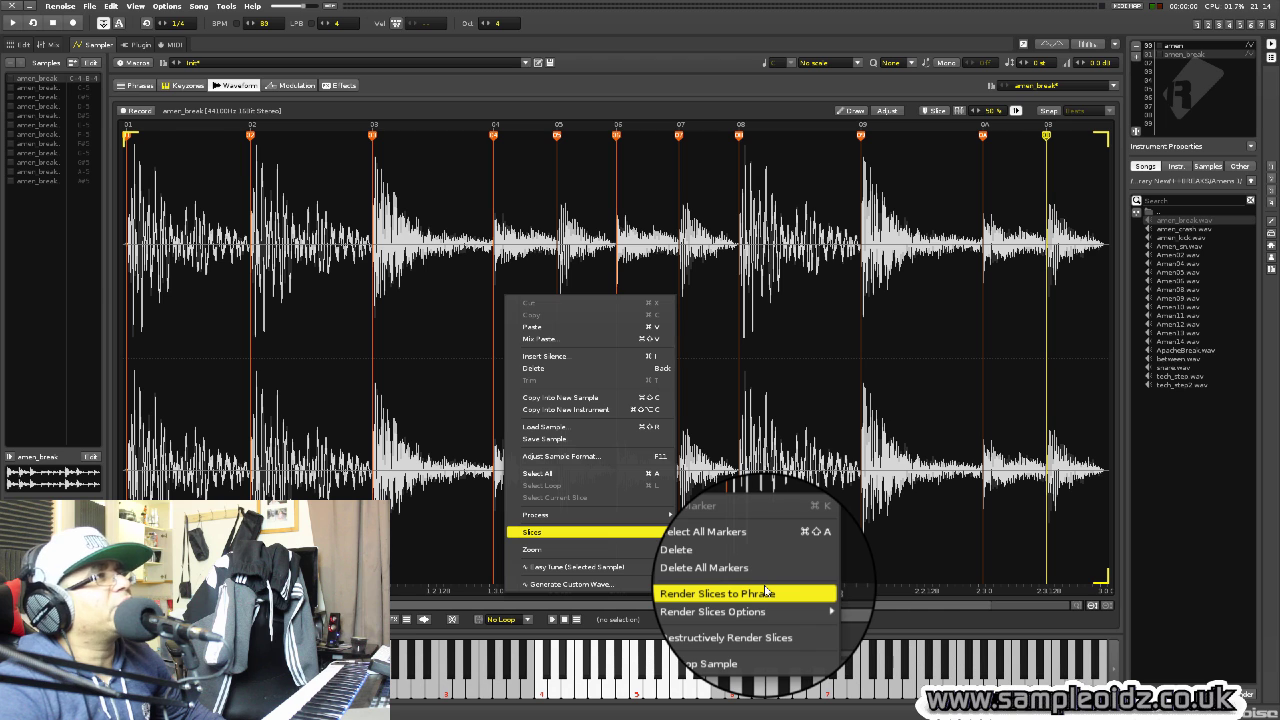
{"action": "left_click", "coordinate": [765, 591]}
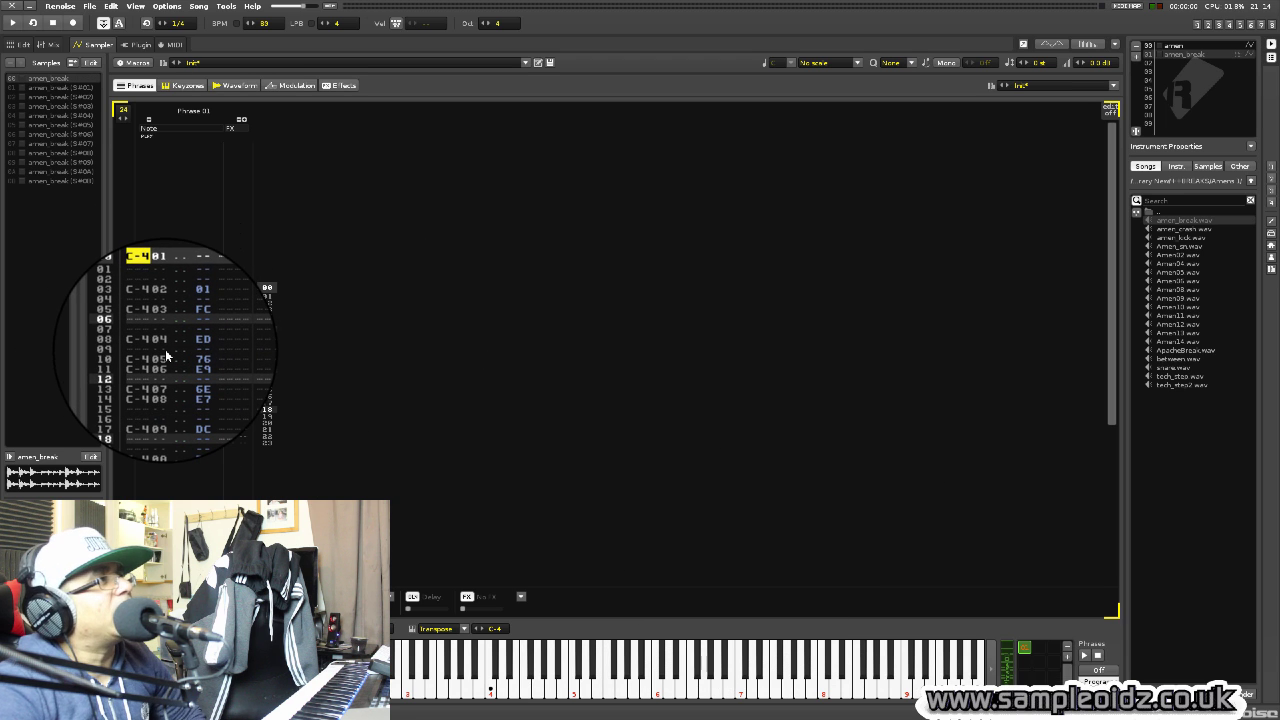
{"action": "key", "text": "space"}
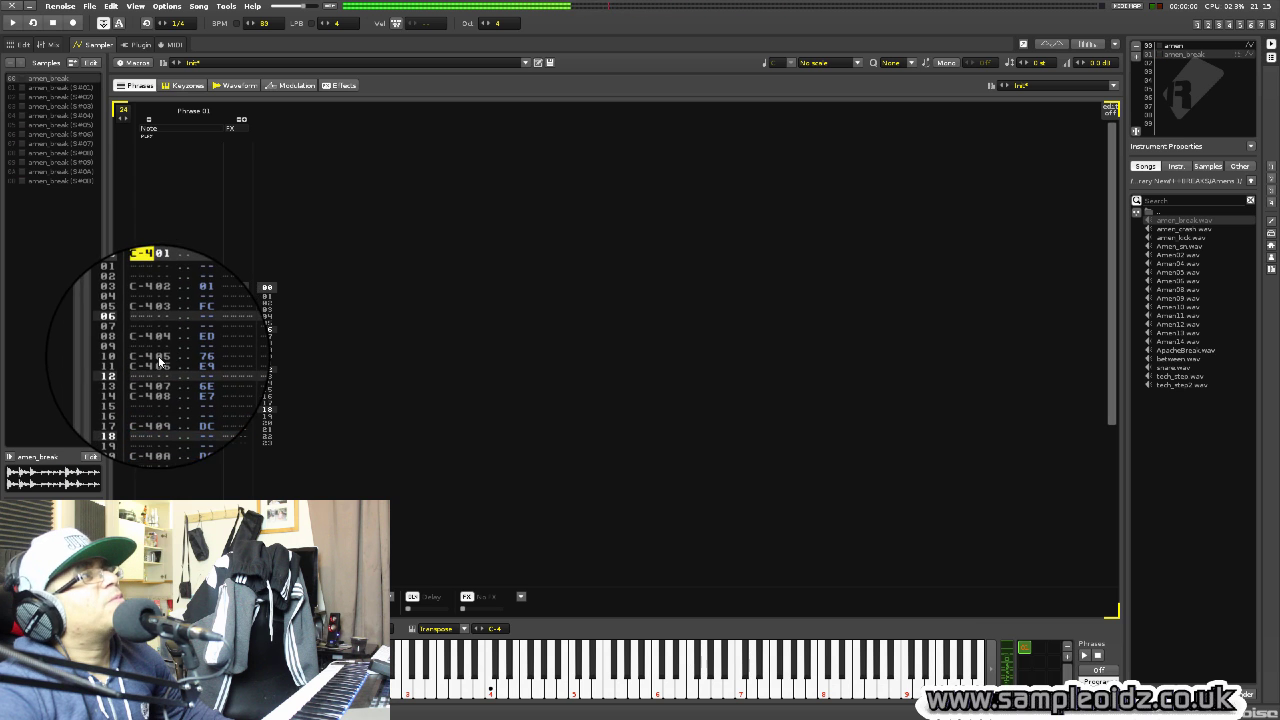
Set the song tempo to 170 BPM and play the phrase at that tempo.
{"action": "double_click", "coordinate": [264, 24]}
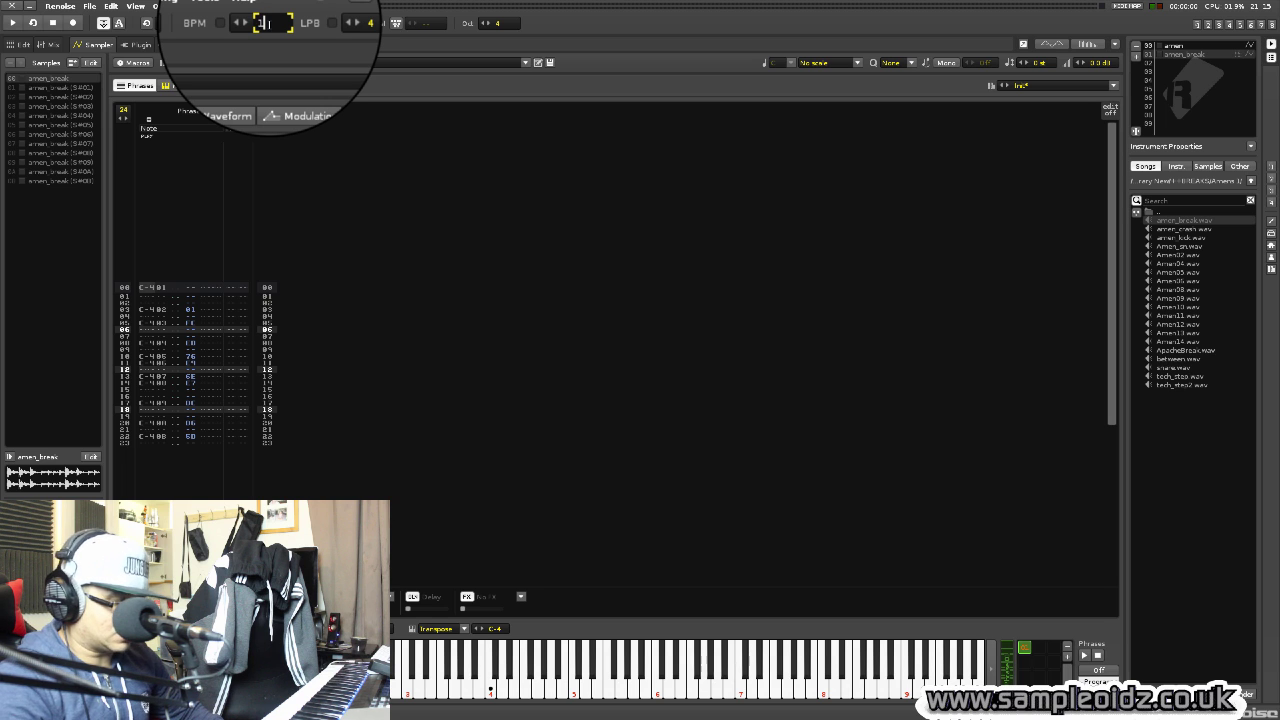
{"action": "type", "text": "170"}
{"action": "key", "text": "Return"}
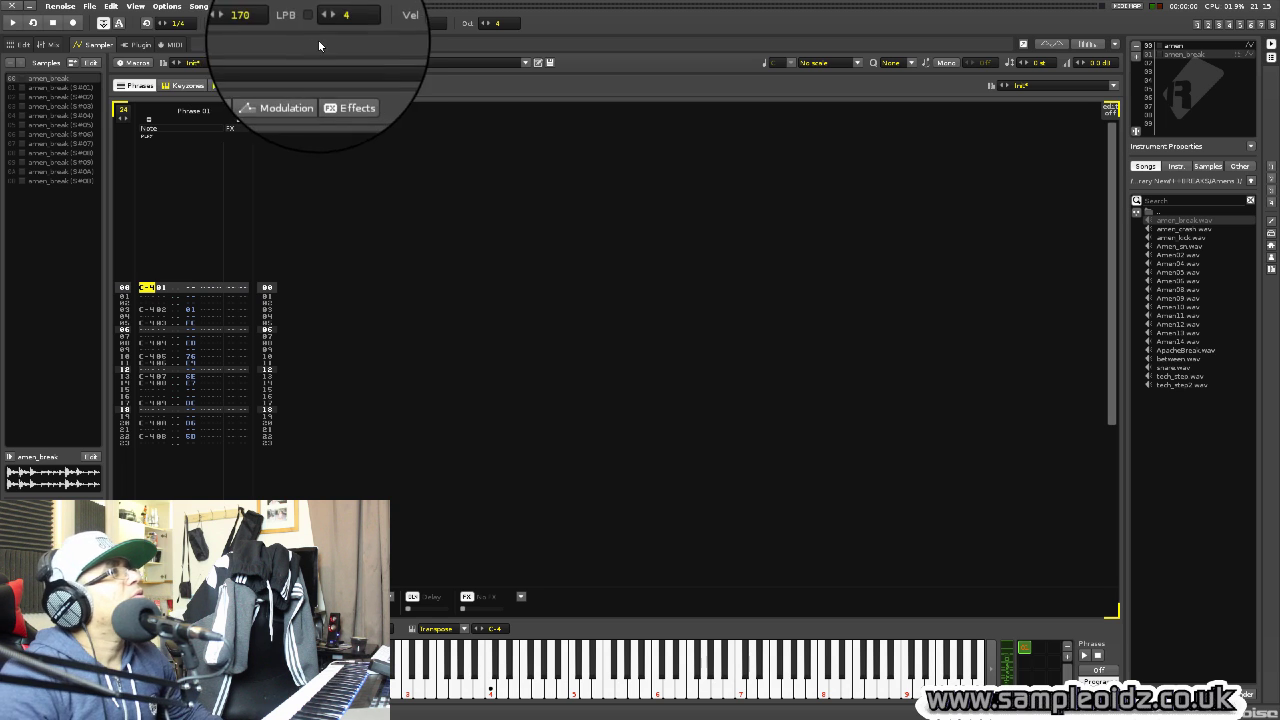
{"action": "key", "text": "space"}
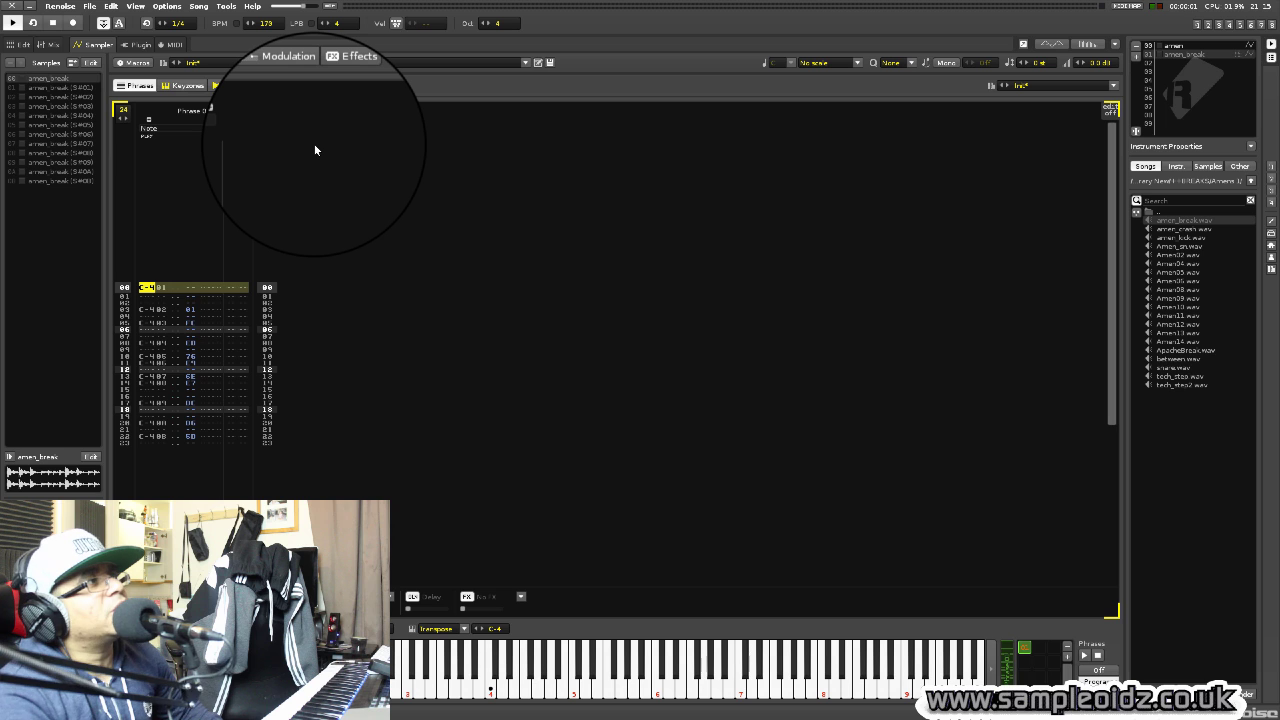
{"action": "key", "text": "Escape"}
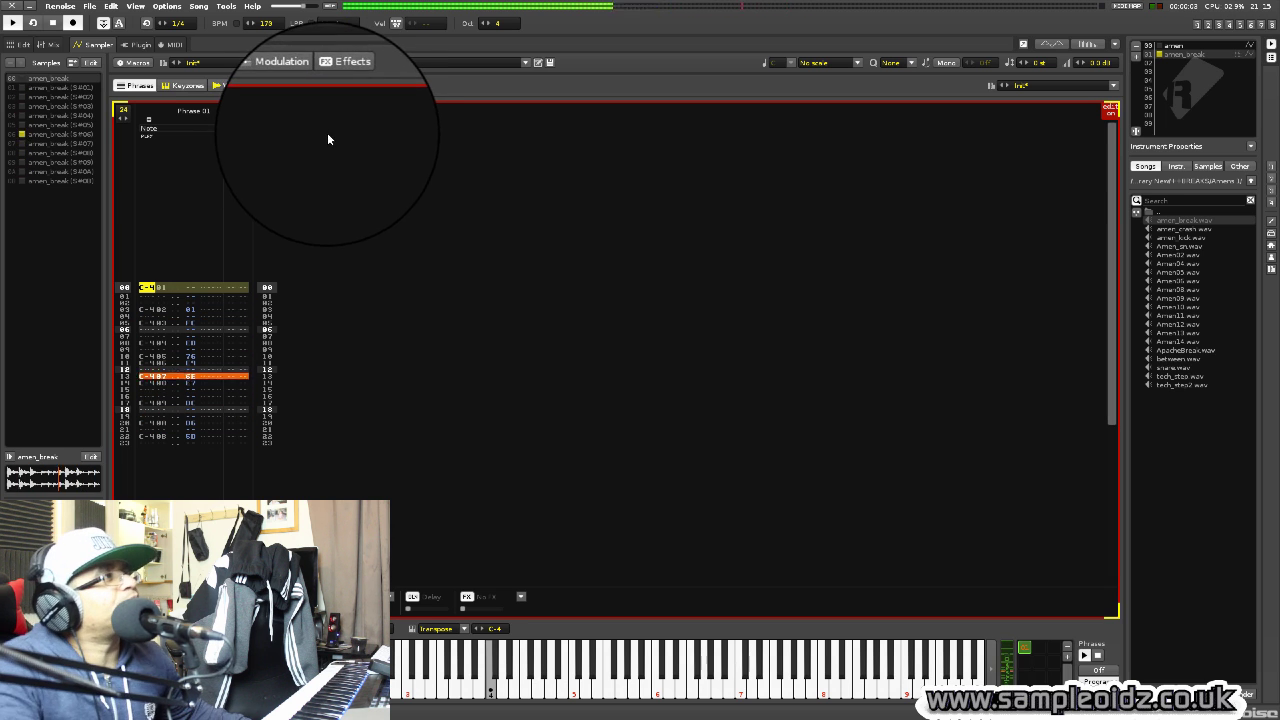
{"action": "key", "text": "space"}
{"action": "key", "text": "Escape"}
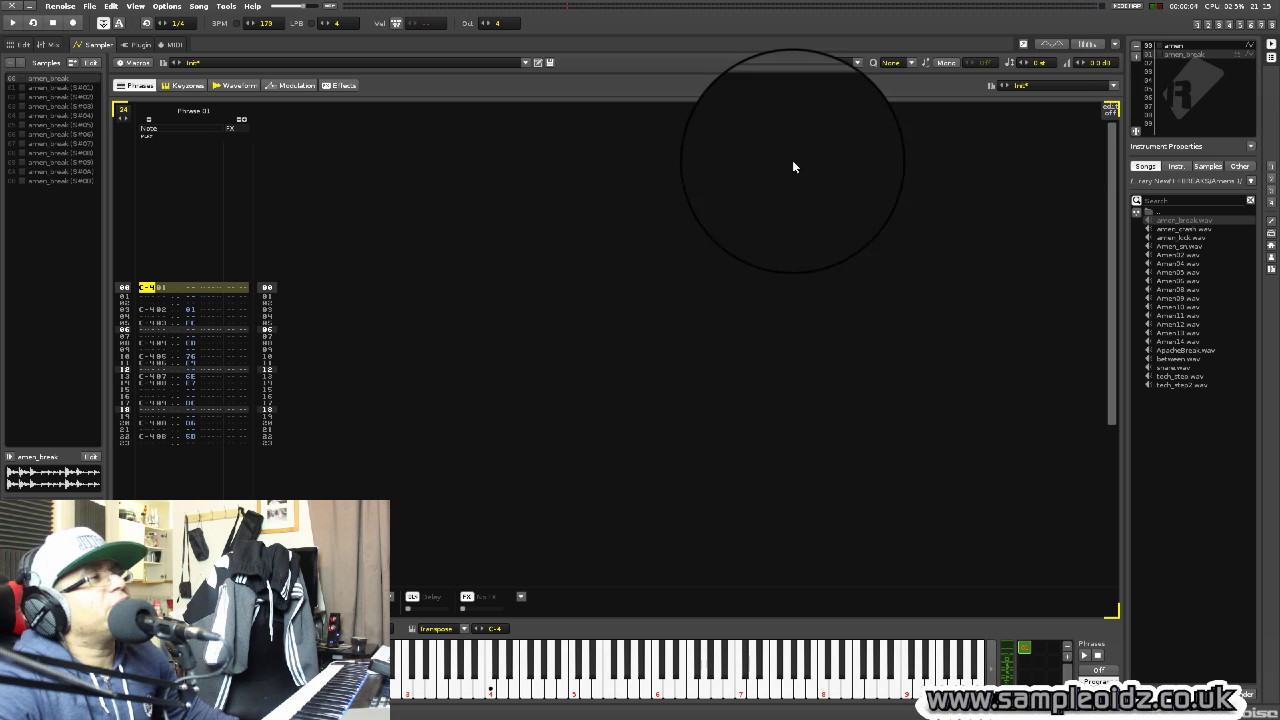
Audition the phrase with different notes above and below C-4 to compare its playback at each pitch.
{"action": "key", "text": "q"}
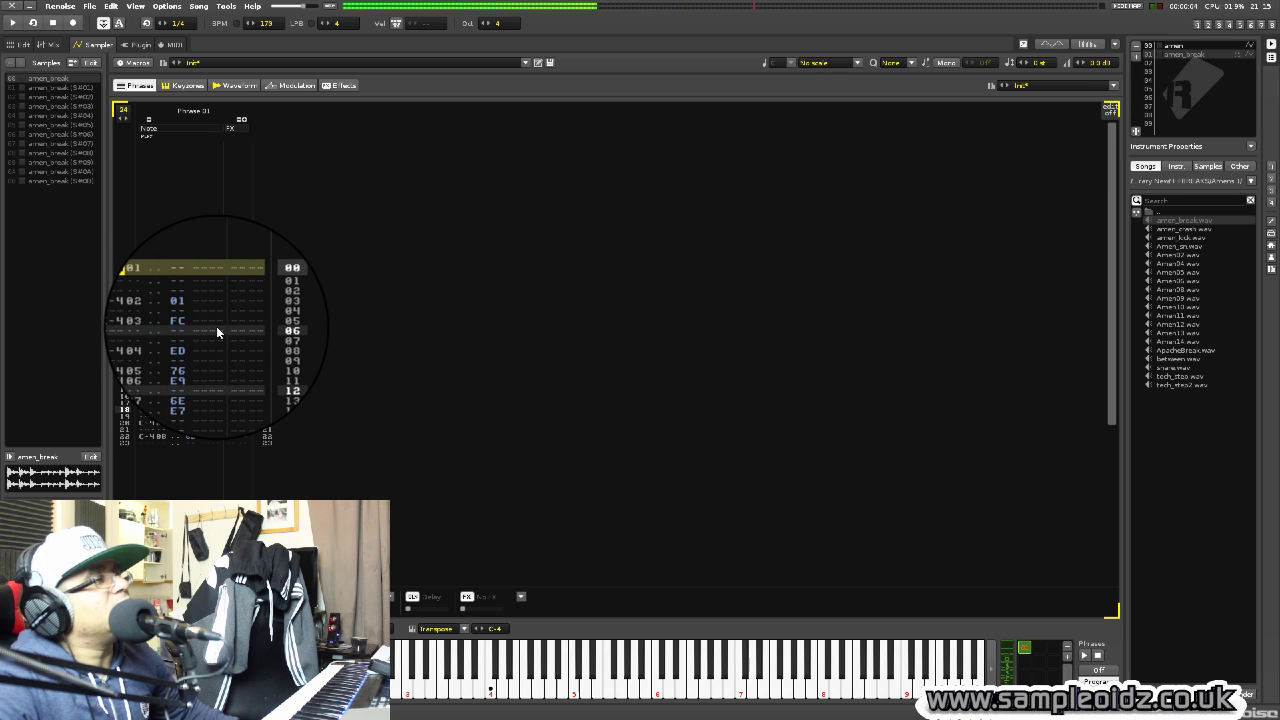
{"action": "key", "text": "x"}
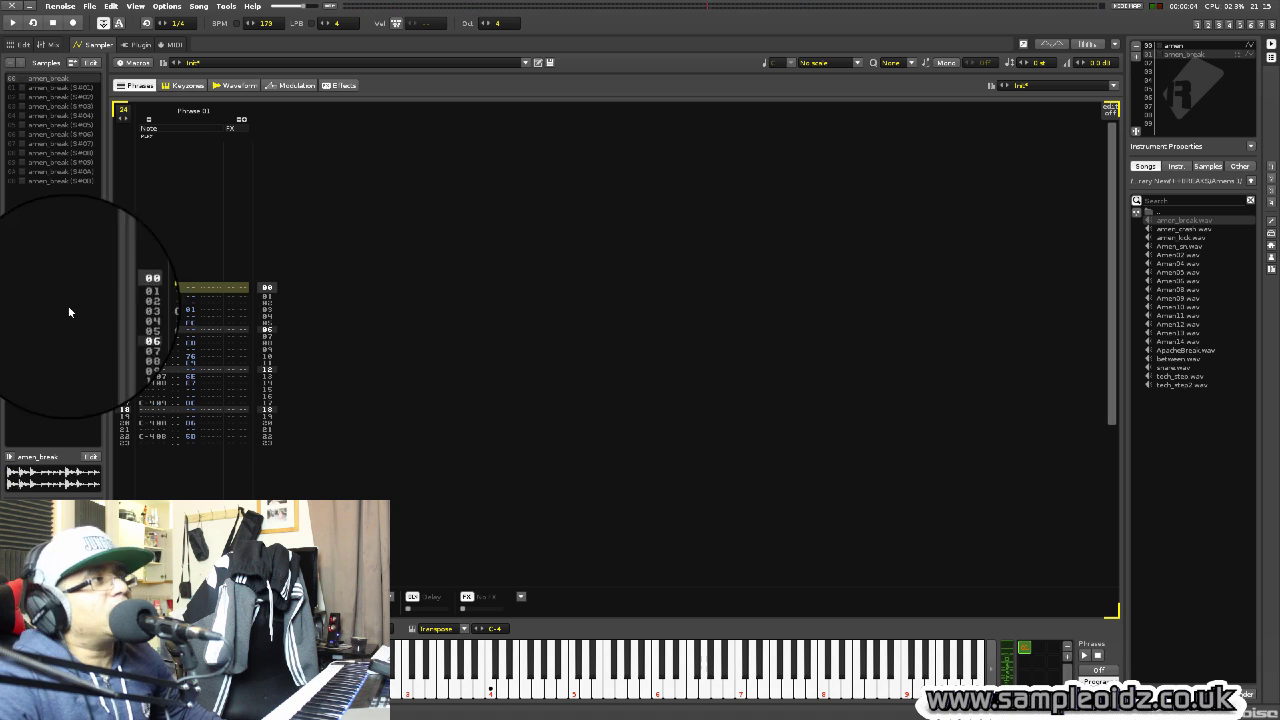
{"action": "key", "text": "x"}
{"action": "key", "text": "c"}
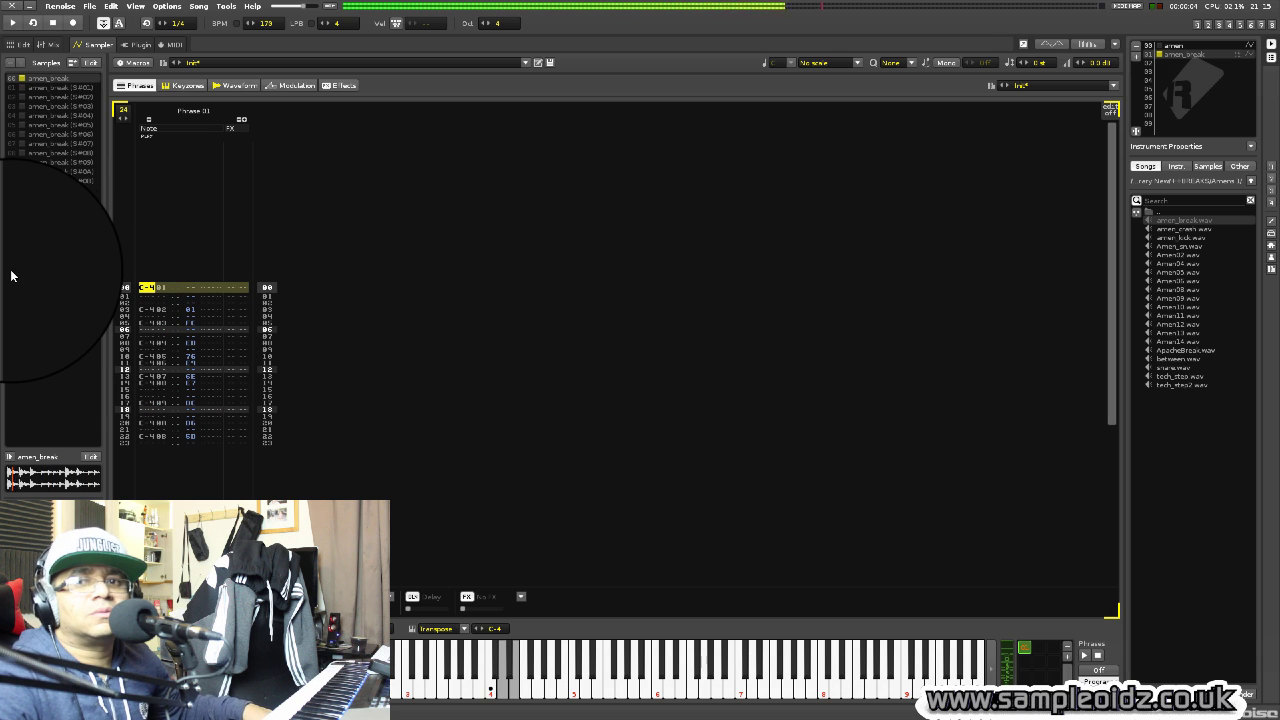
{"action": "key", "text": "n"}
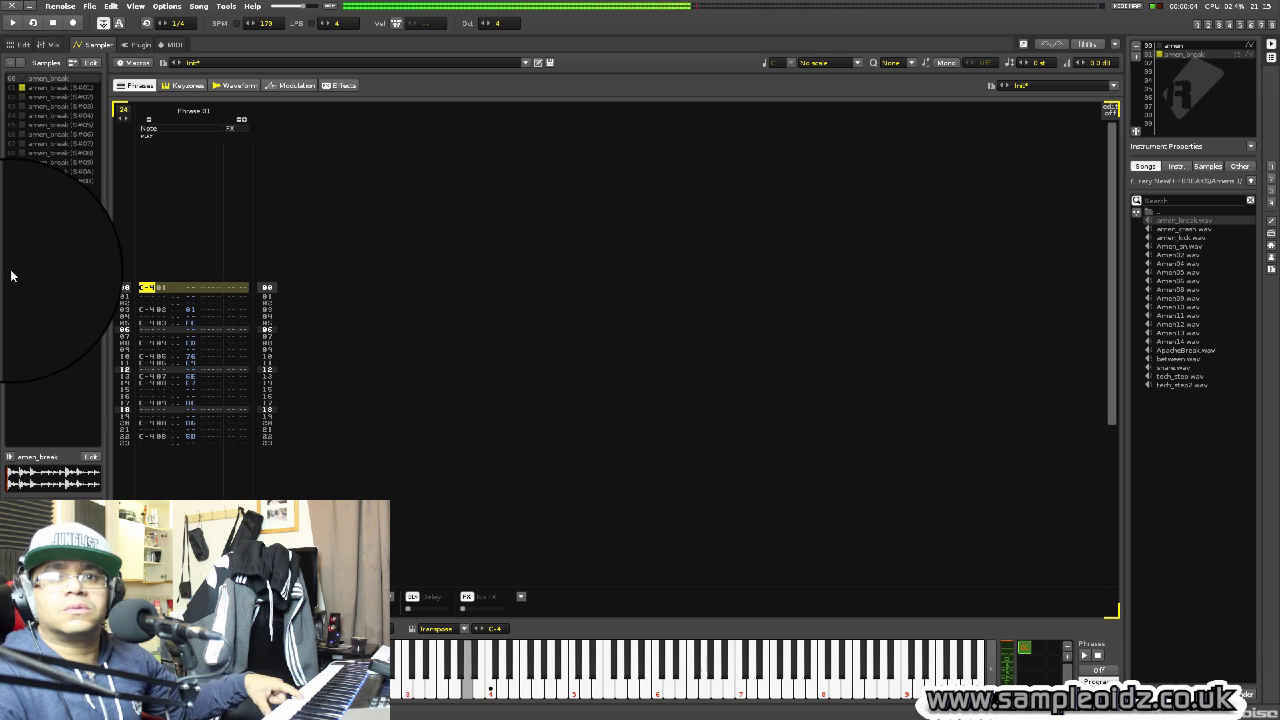
{"action": "key", "text": "e"}
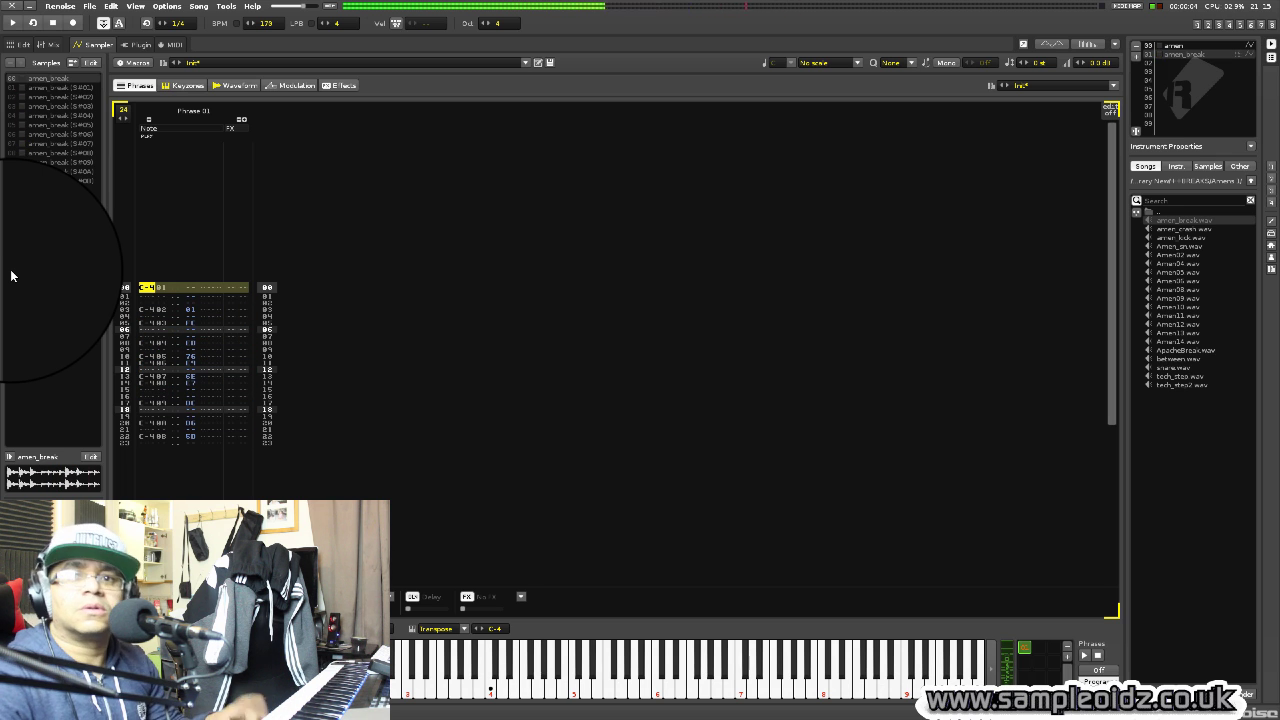
{"action": "key", "text": "m"}
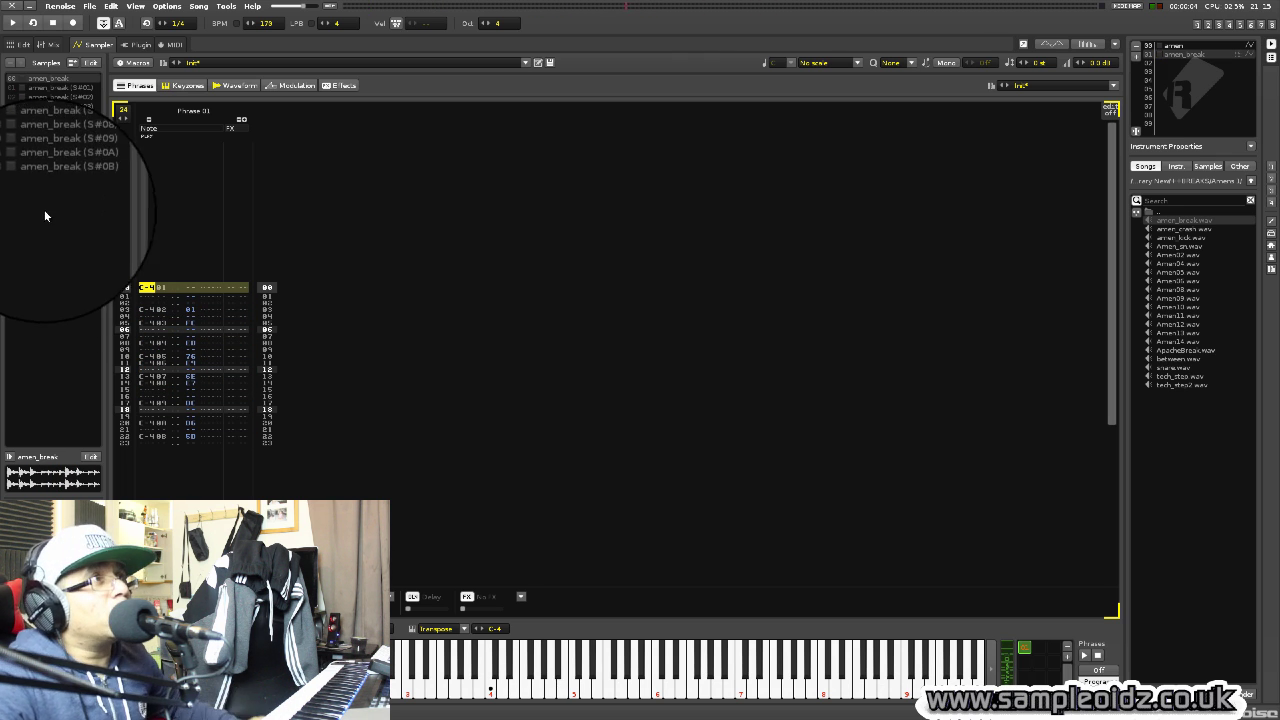
In the pattern editor, enter C-4 notes for instrument 01 on lines 00 and 16 of Track 01, and stop recording.
{"action": "left_click", "coordinate": [1198, 26]}
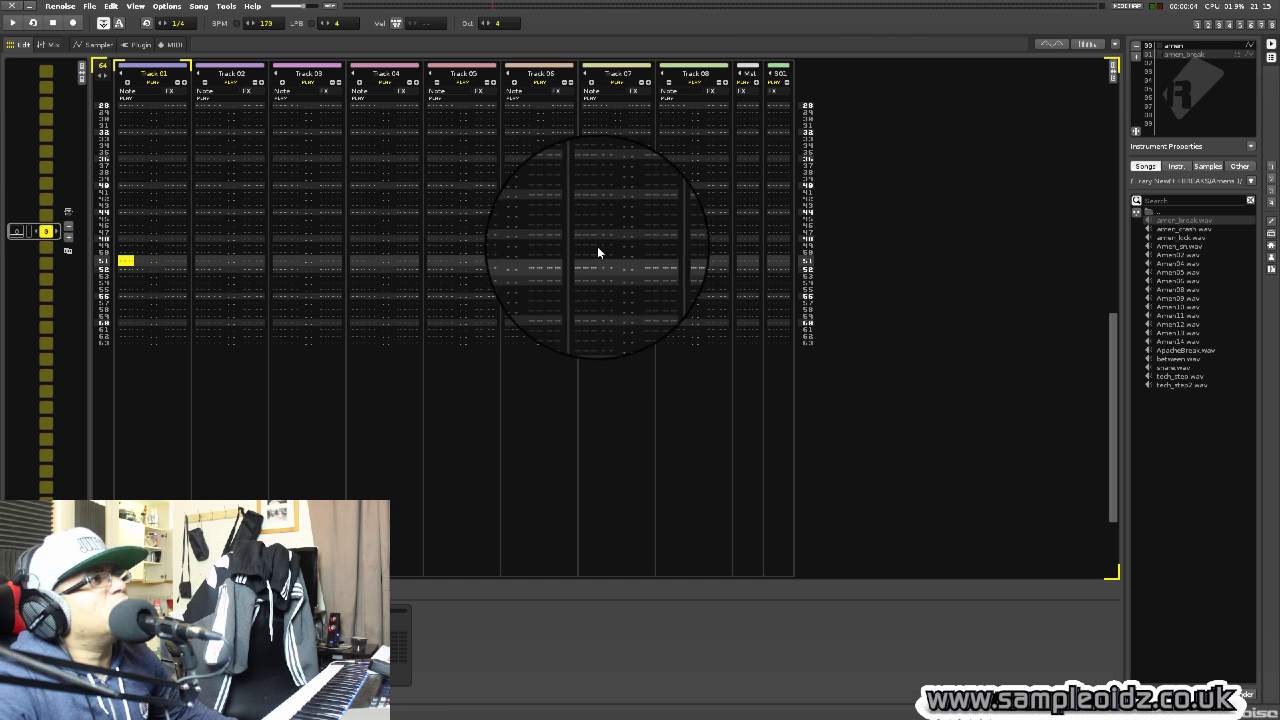
{"action": "key", "text": "z"}
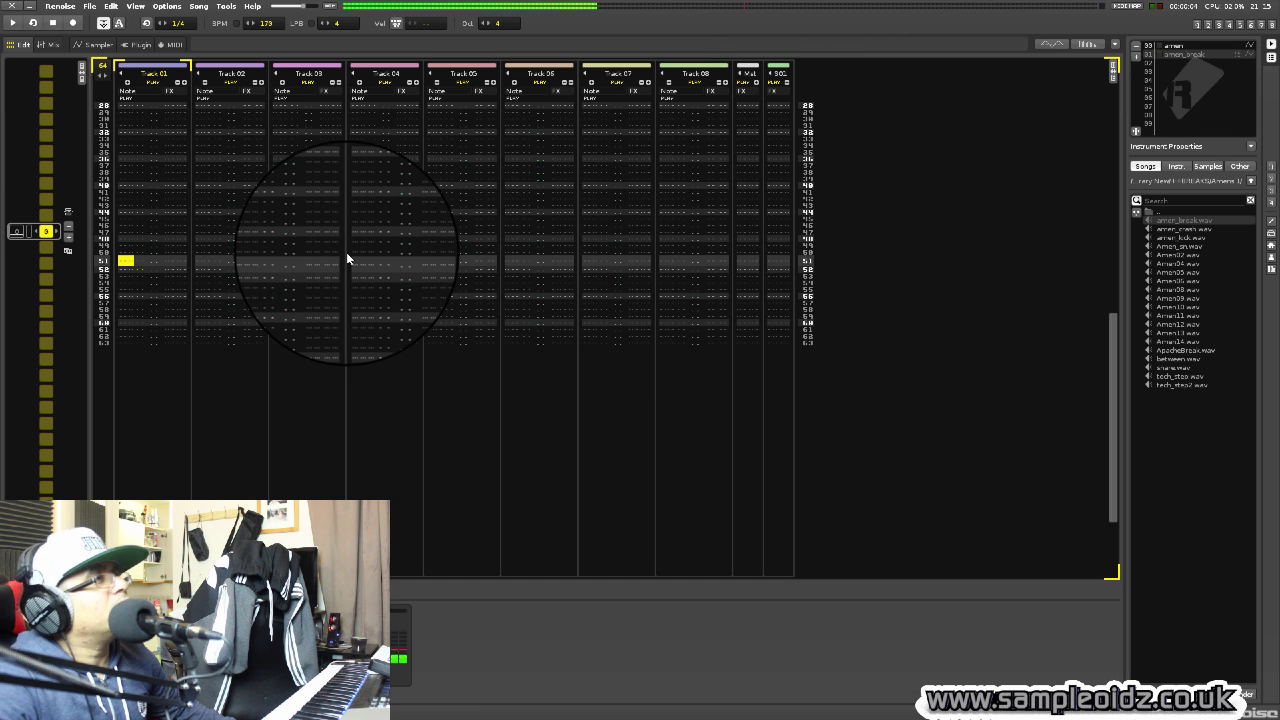
{"action": "scroll", "coordinate": [346, 252], "scroll_direction": "down", "scroll_amount": 13}
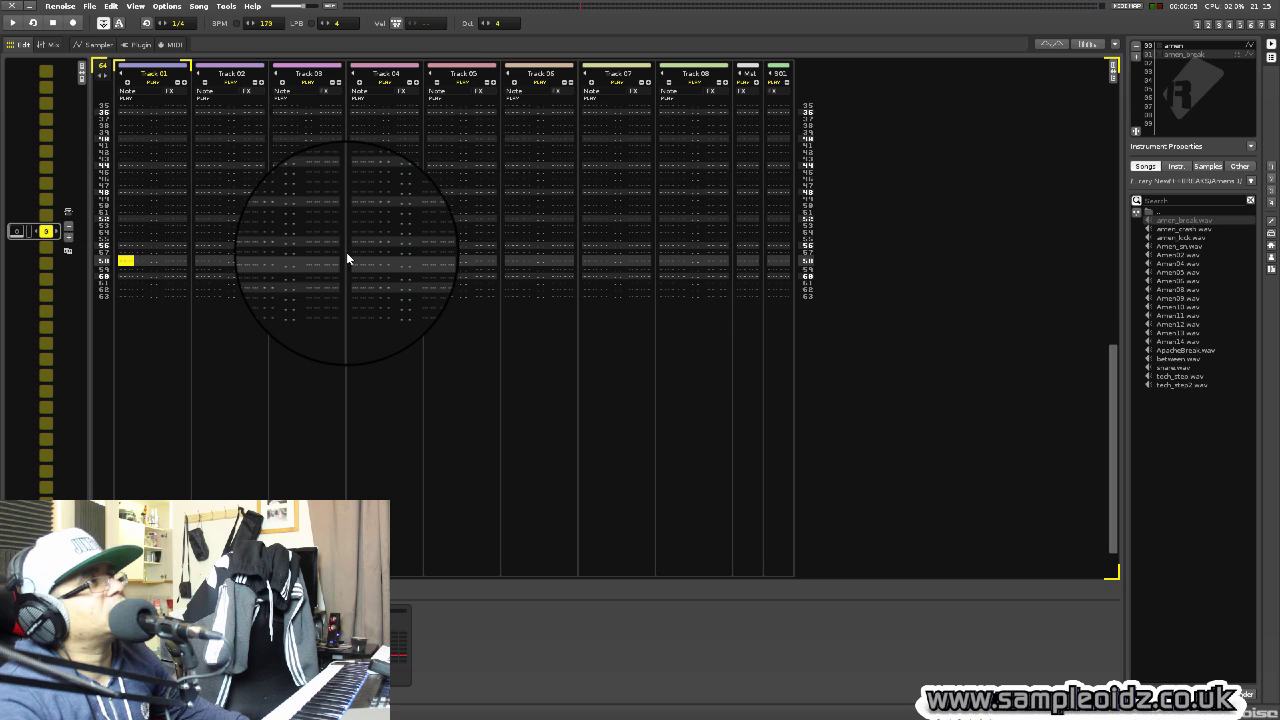
{"action": "key", "text": "Escape"}
{"action": "key", "text": "z"}
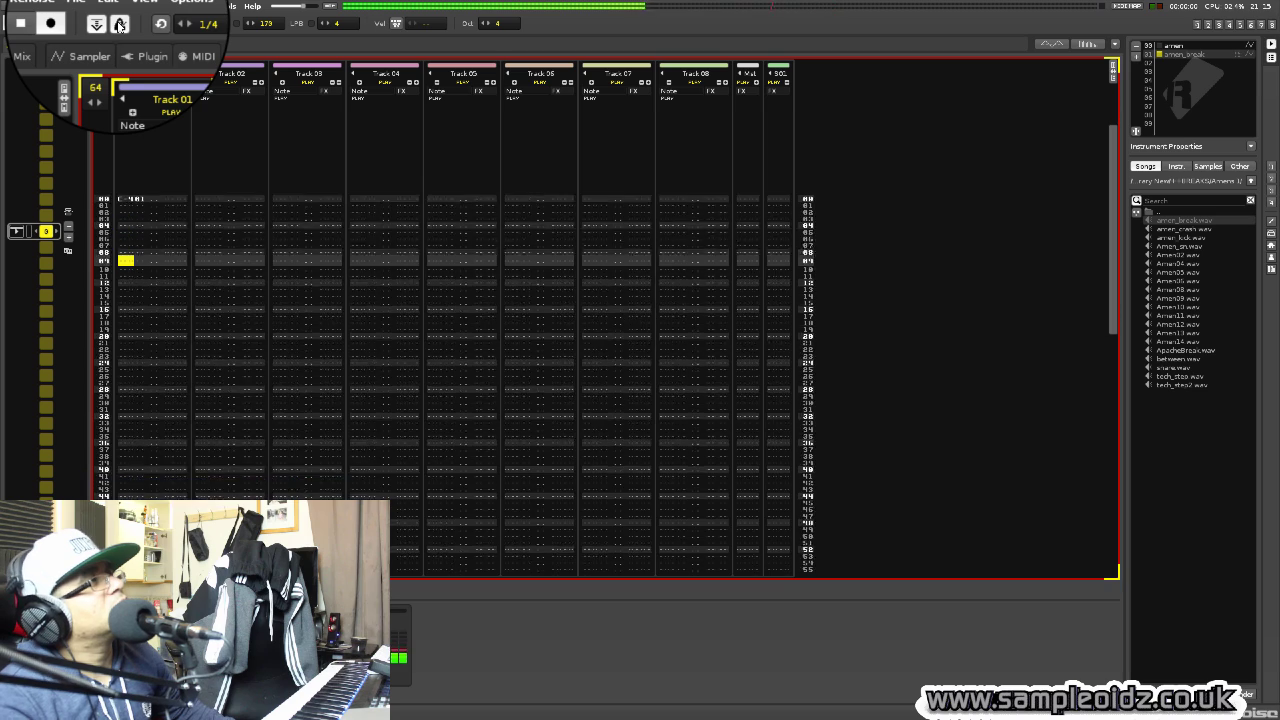
{"action": "key", "text": "Down"}
{"action": "key", "text": "Down"}
{"action": "key", "text": "z"}
{"action": "key", "text": "space"}
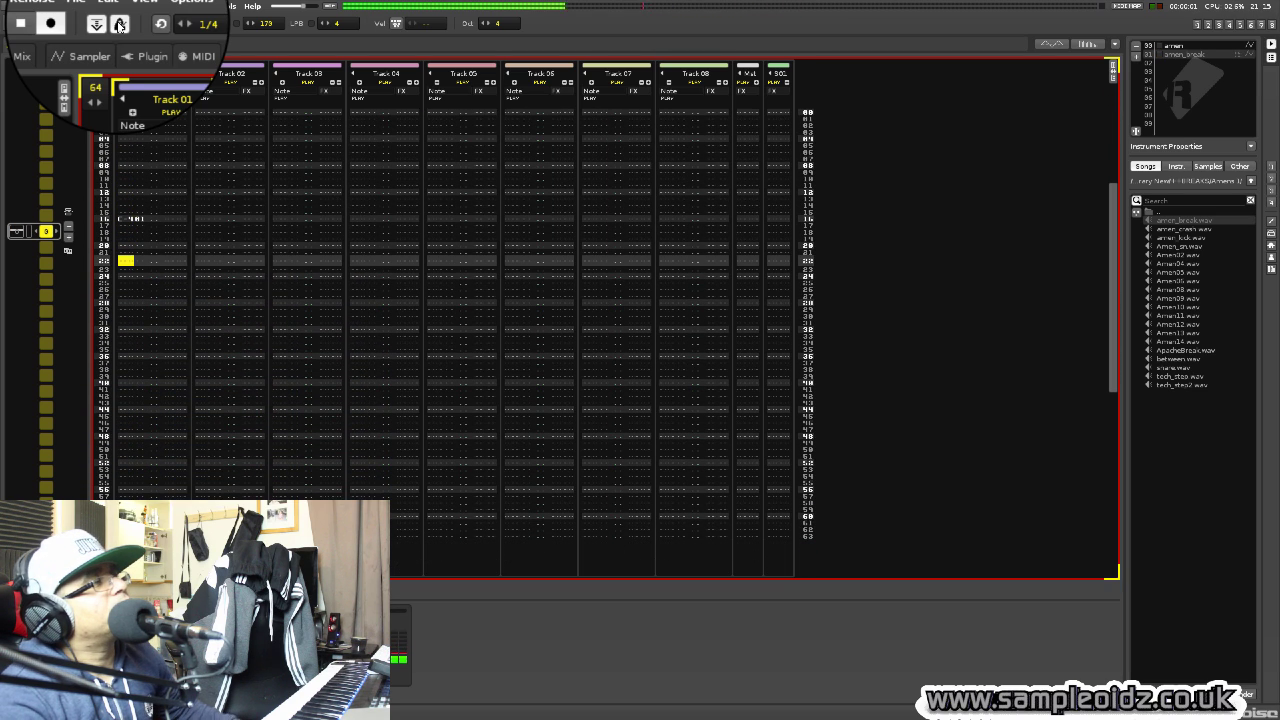
{"action": "key", "text": "Escape"}
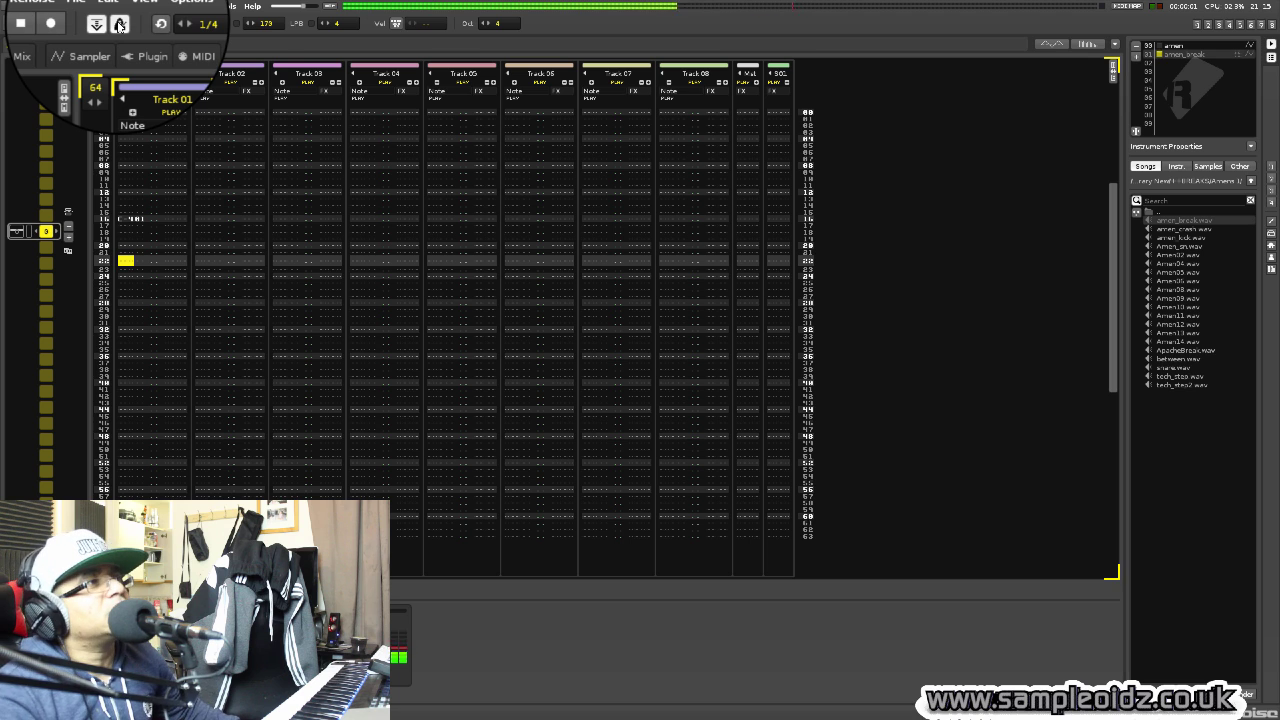
Play the notes in the amen_break phrase editor, and return to the pattern editor to play the pattern from its start.
{"action": "left_click", "coordinate": [1242, 54]}
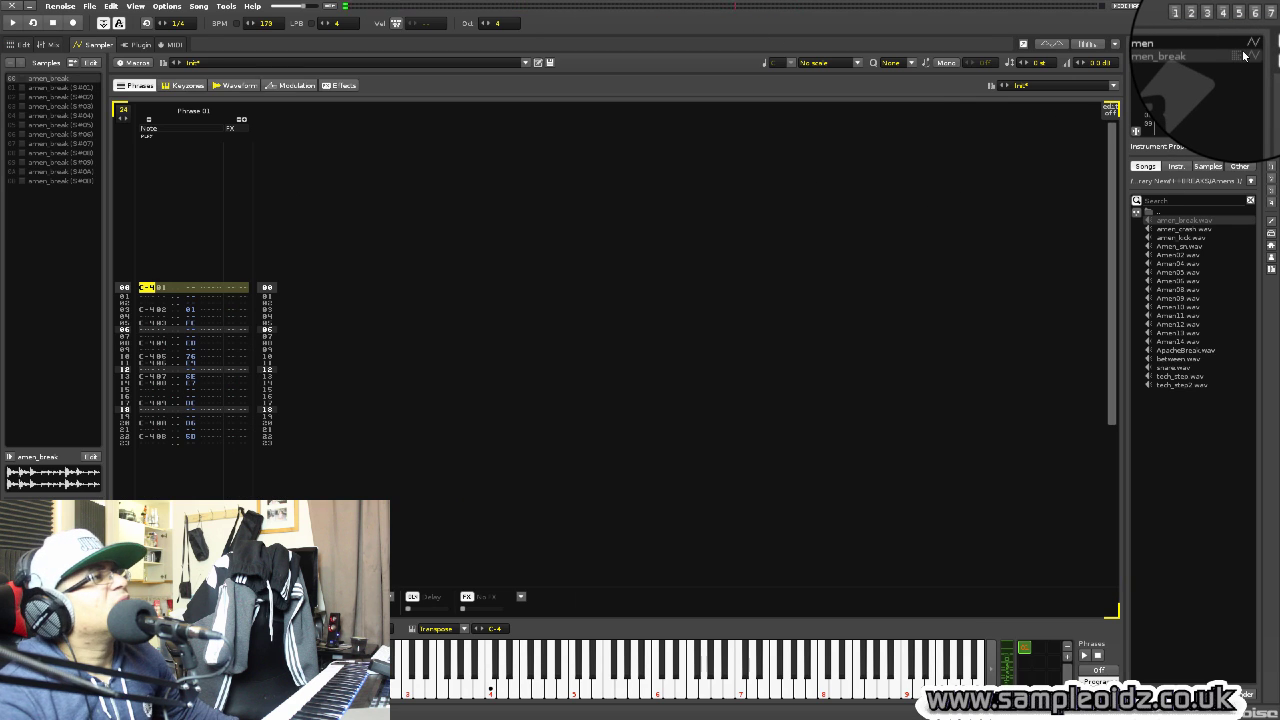
{"action": "key", "text": "space"}
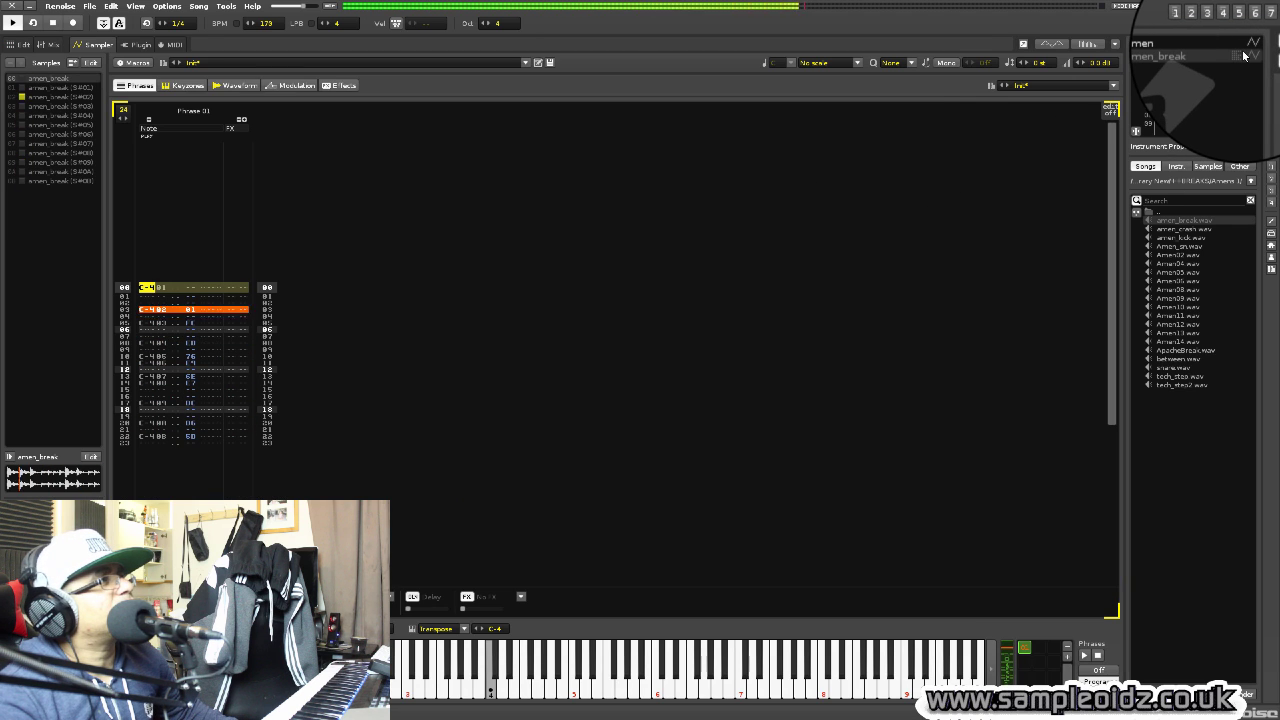
{"action": "left_click", "coordinate": [1197, 25]}
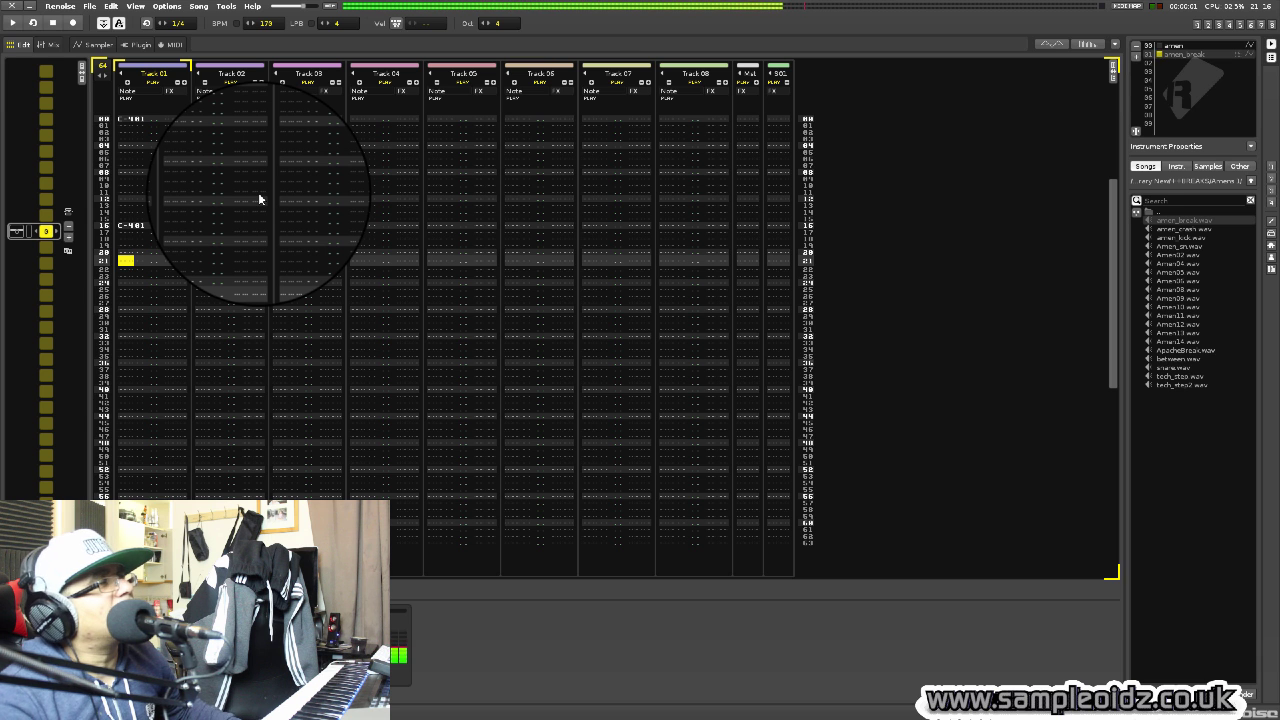
{"action": "key", "text": "space"}
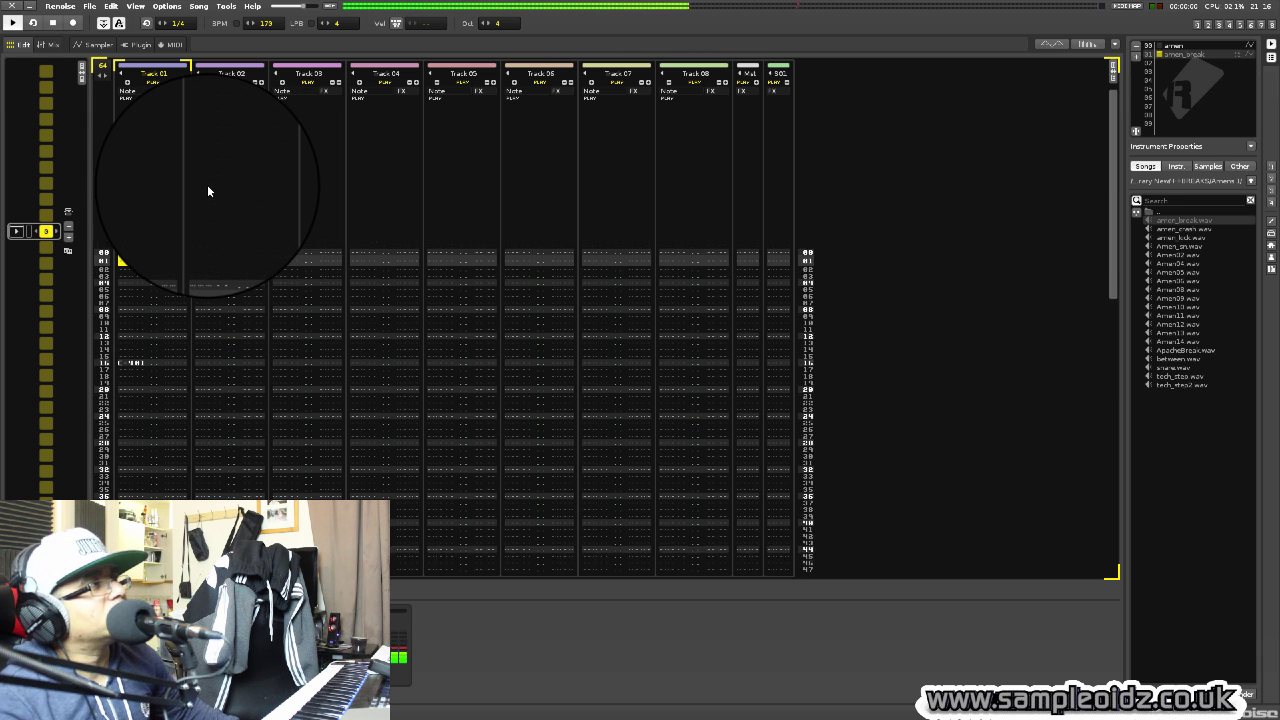
{"action": "key", "text": "space"}
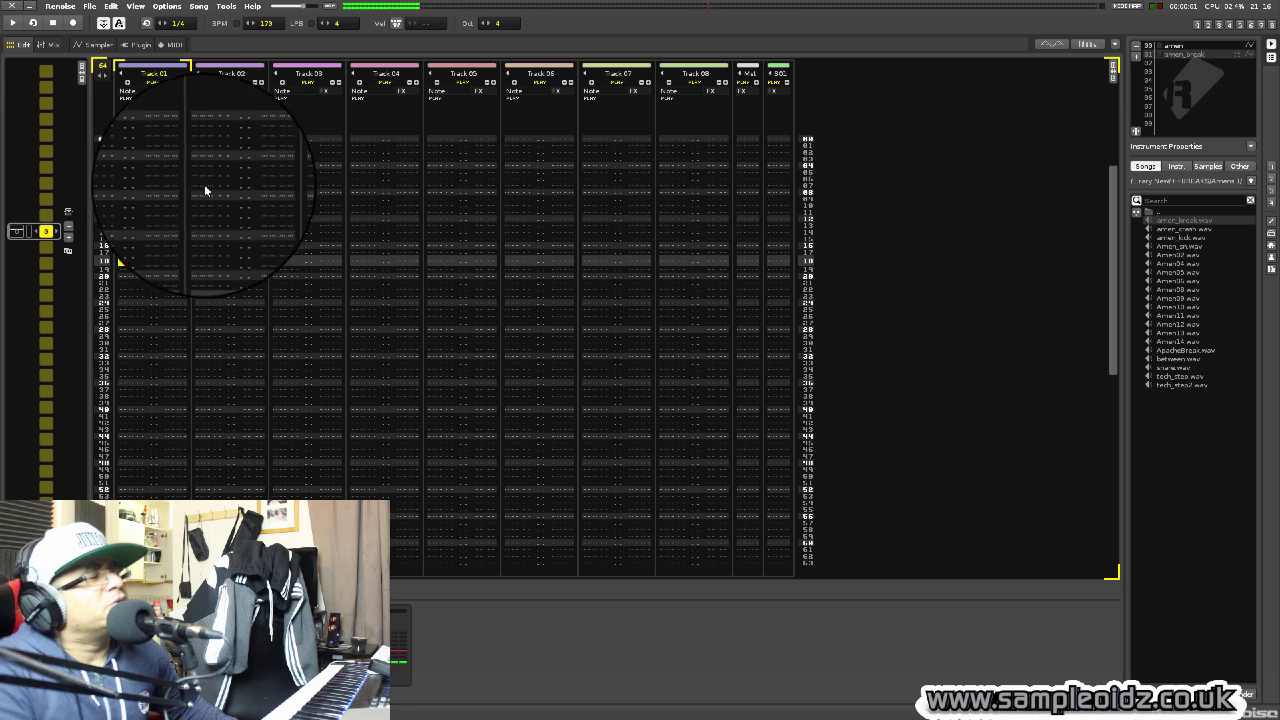
Mark lines 00 to 16 in Track 01's note column, and then only the C-4 note on line 16.
{"action": "scroll", "coordinate": [166, 164], "scroll_direction": "down", "scroll_amount": 15}
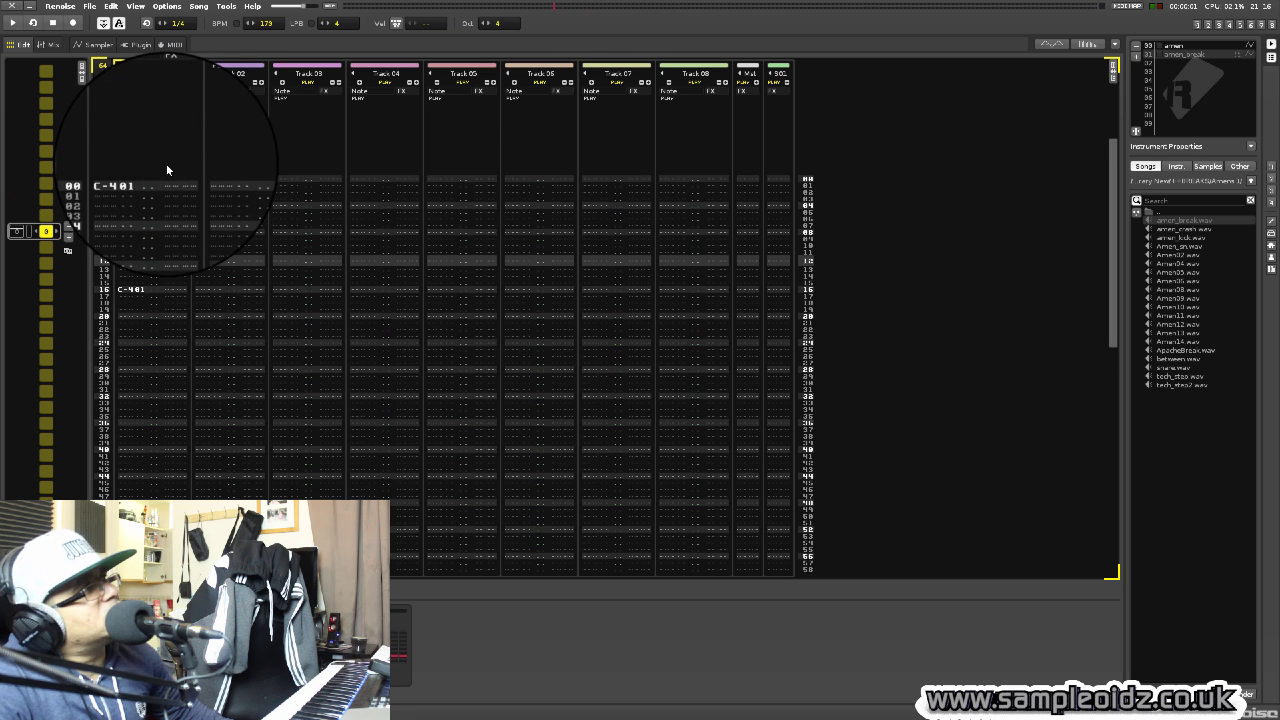
{"action": "scroll", "coordinate": [167, 166], "scroll_direction": "down", "scroll_amount": 2}
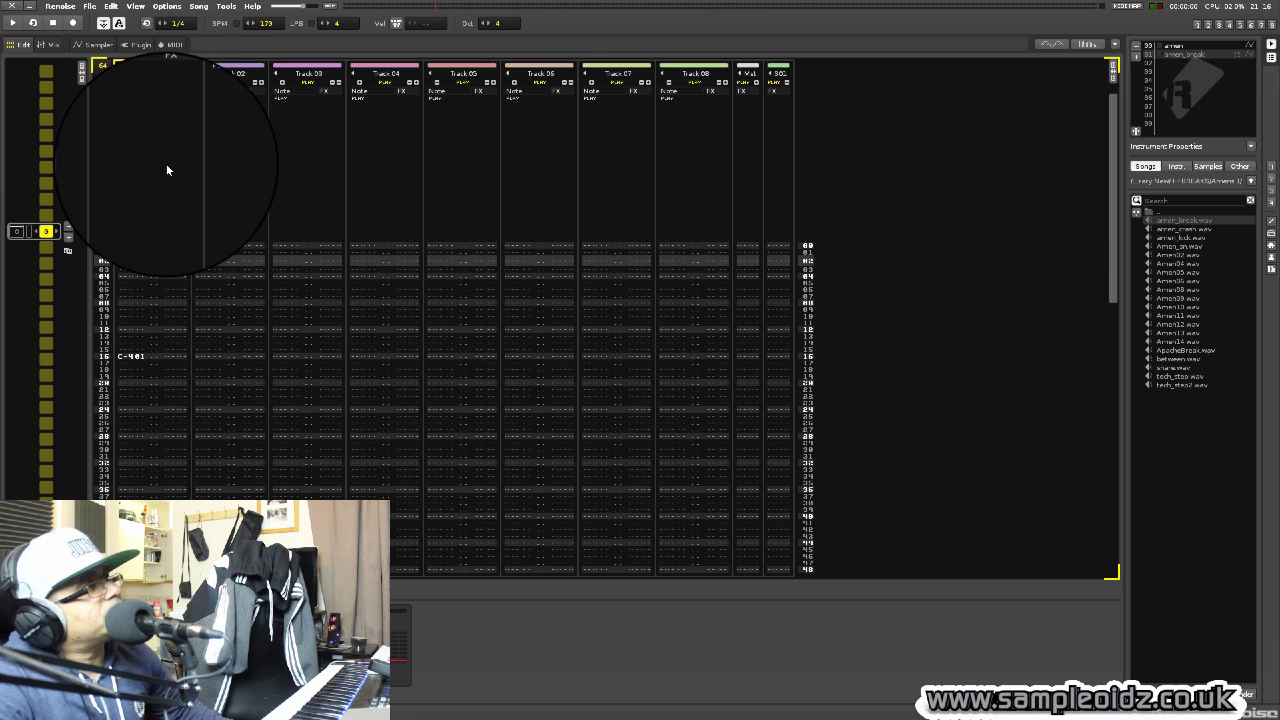
{"action": "scroll", "coordinate": [167, 170], "scroll_direction": "up", "scroll_amount": 2}
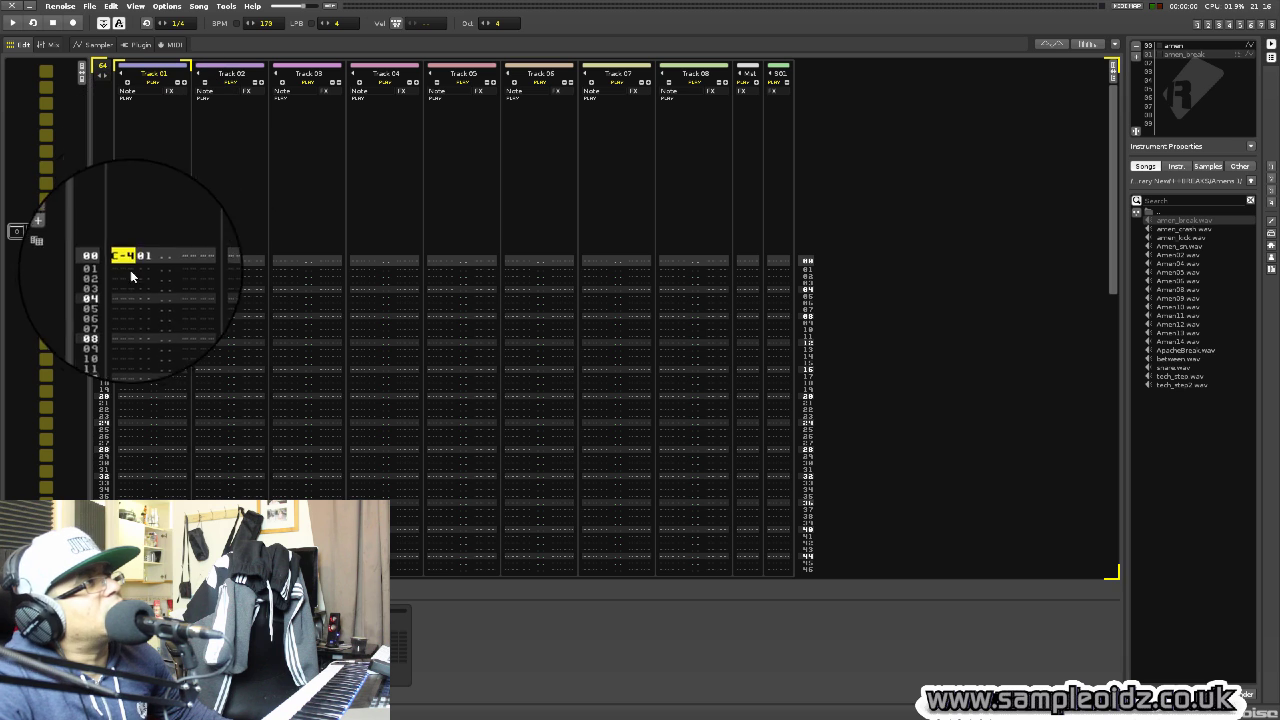
{"action": "left_click_drag", "start_coordinate": [127, 265], "coordinate": [129, 372]}
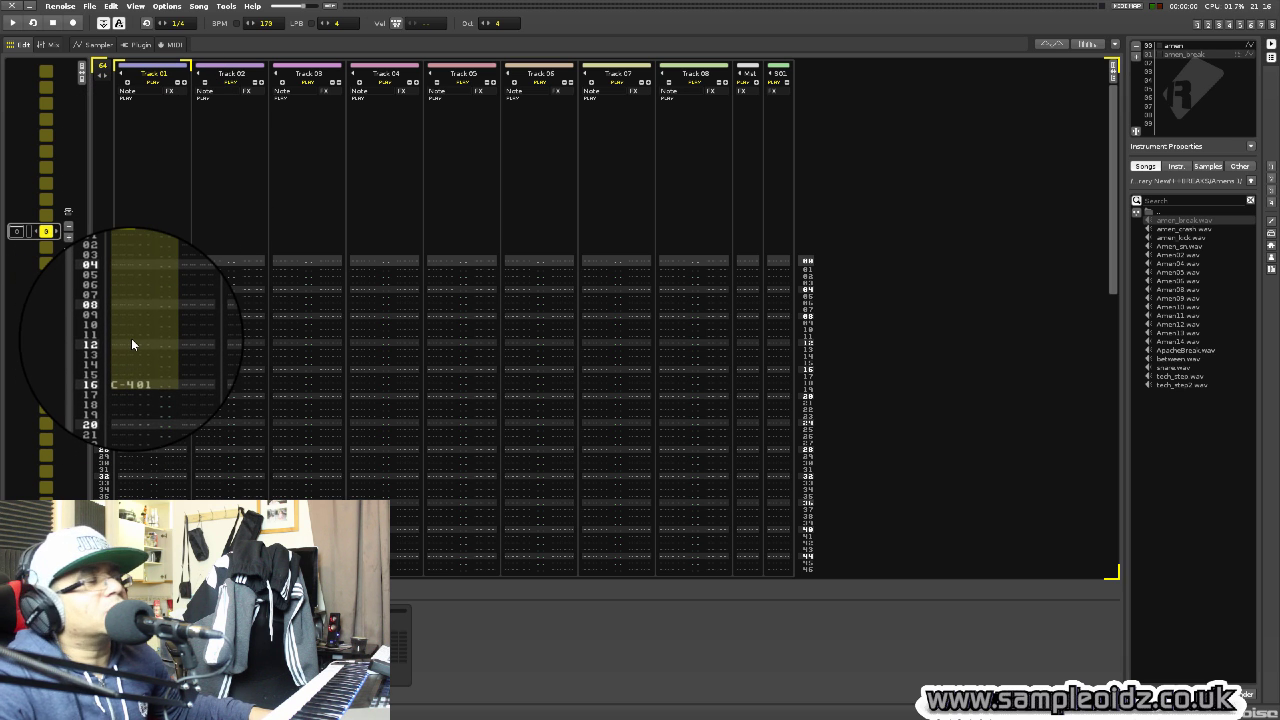
{"action": "left_click", "coordinate": [130, 370]}
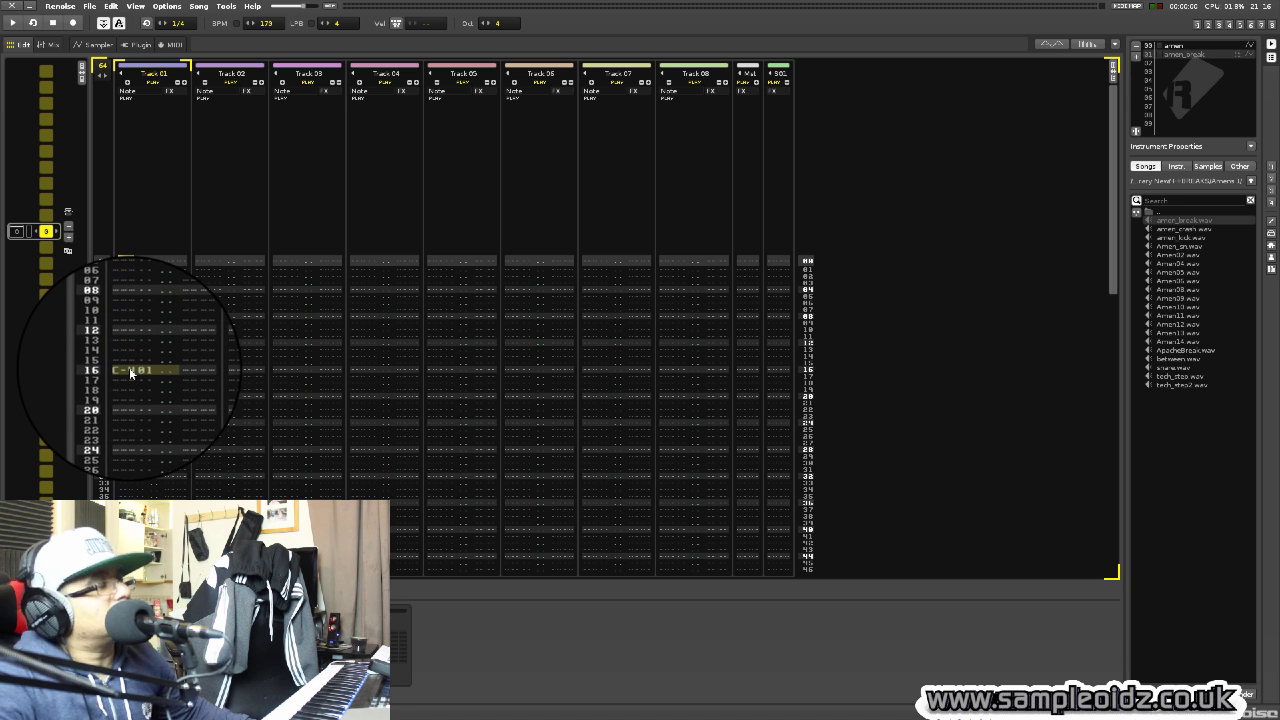
Clear the C-4 note on line 16 of Track 01 and render lines 00 to 16 of its note column to a sample.
{"action": "key", "text": "Escape"}
{"action": "key", "text": "Down"}
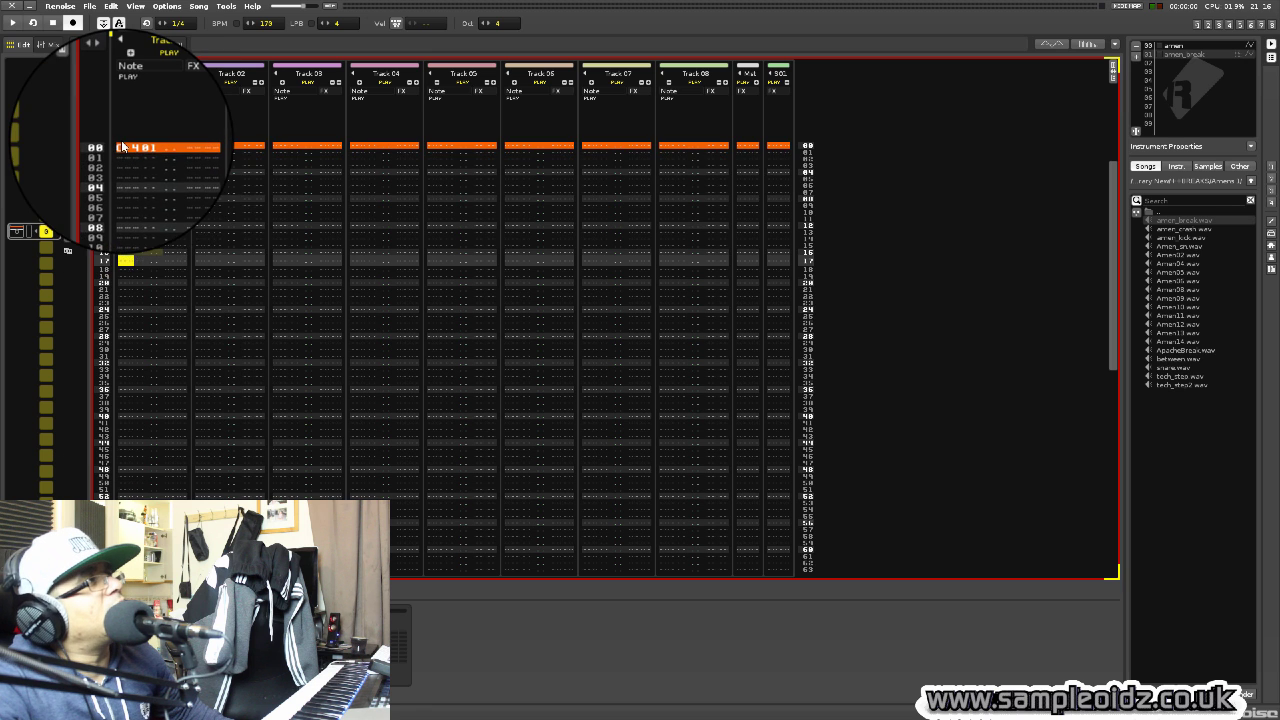
{"action": "key", "text": "space"}
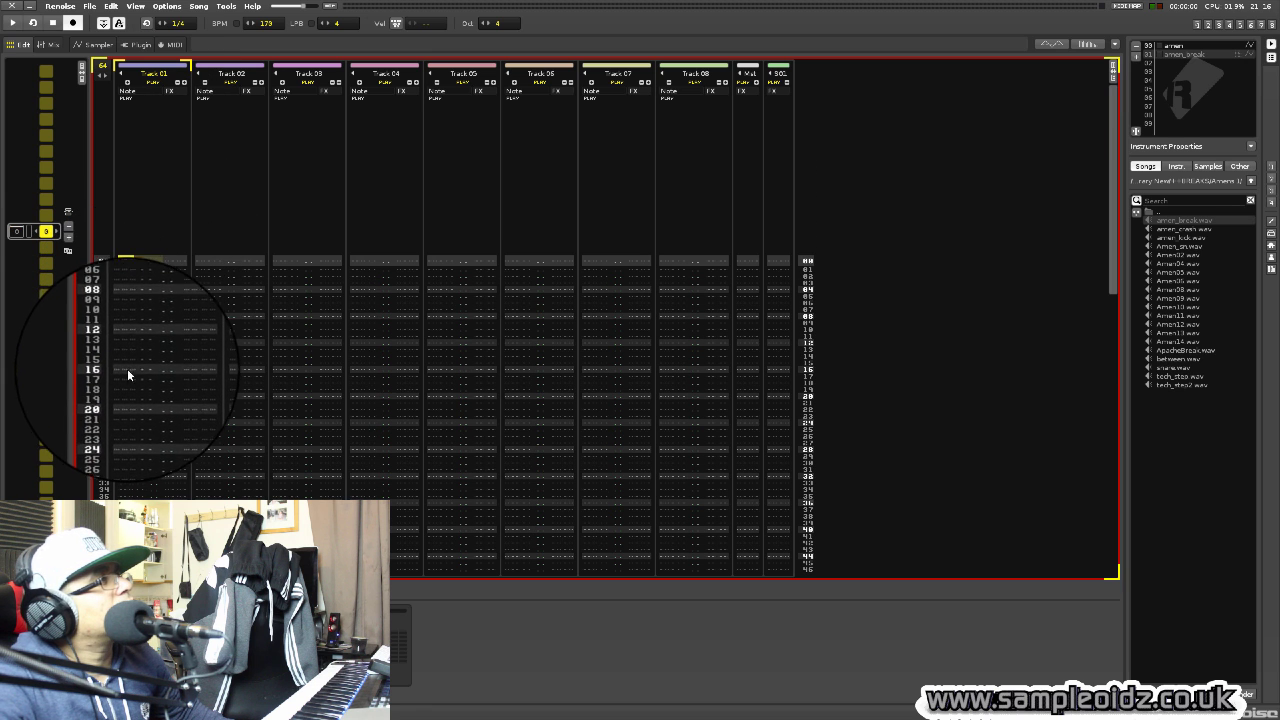
{"action": "left_click", "coordinate": [127, 366], "text": "shift"}
{"action": "right_click", "coordinate": [128, 263]}
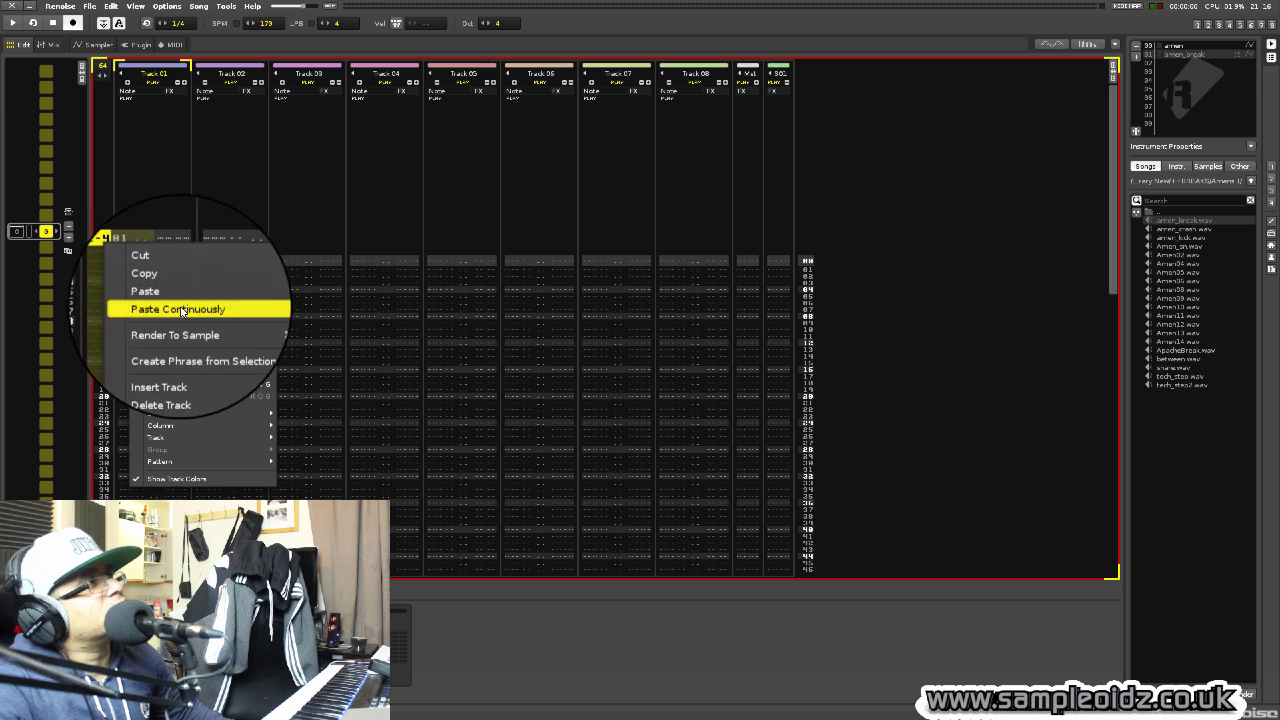
{"action": "left_click", "coordinate": [170, 330]}
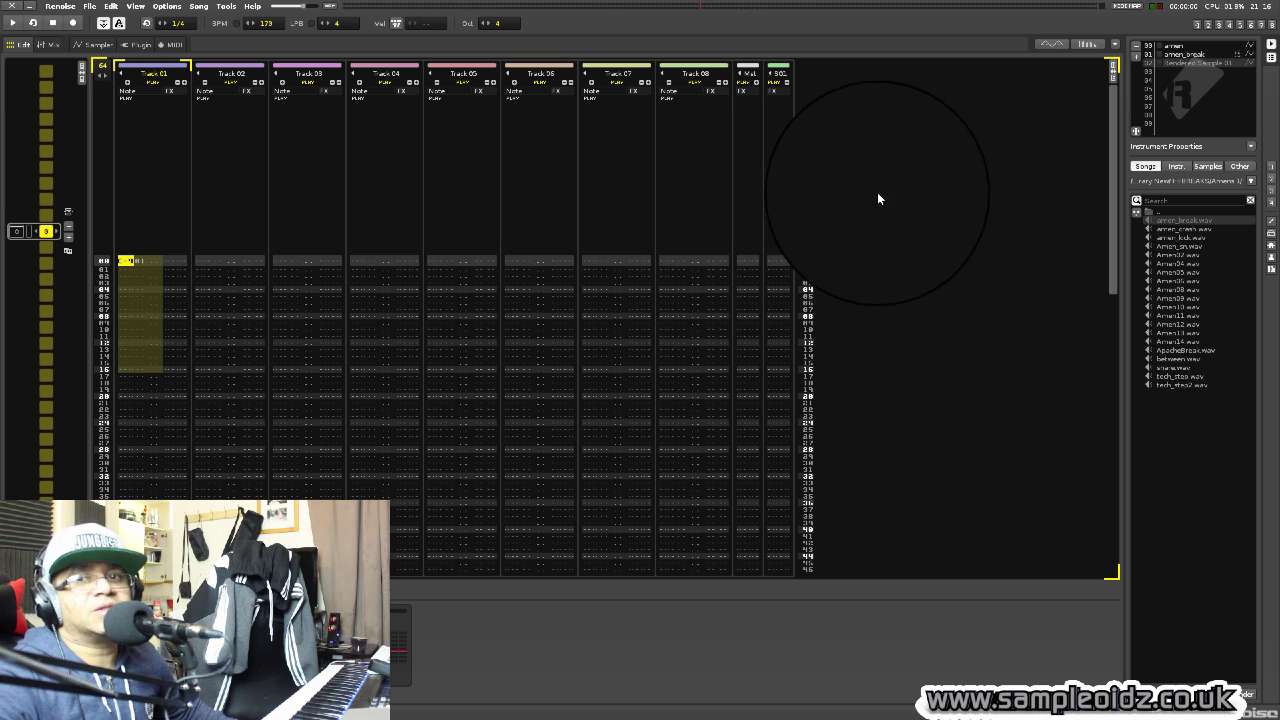
Open the rendered sample in the waveform editor and audition it at C-4 and at a few higher notes.
{"action": "key", "text": "z"}
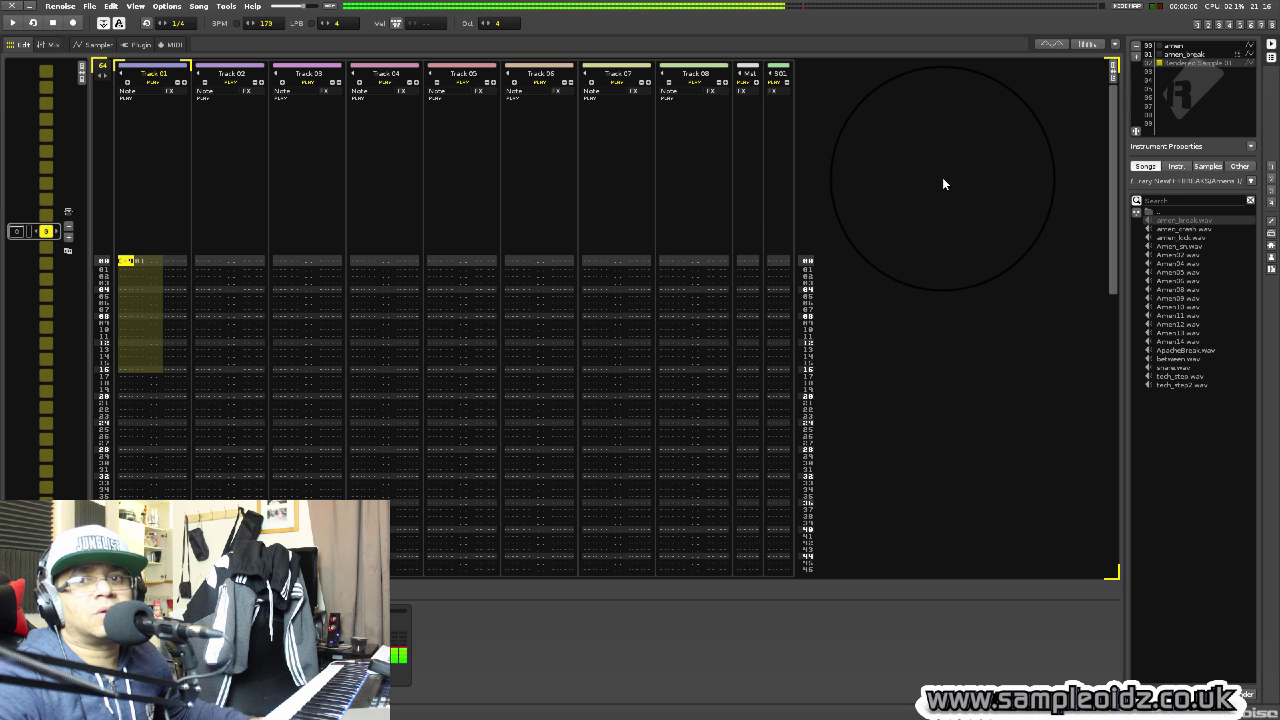
{"action": "left_click", "coordinate": [1213, 27]}
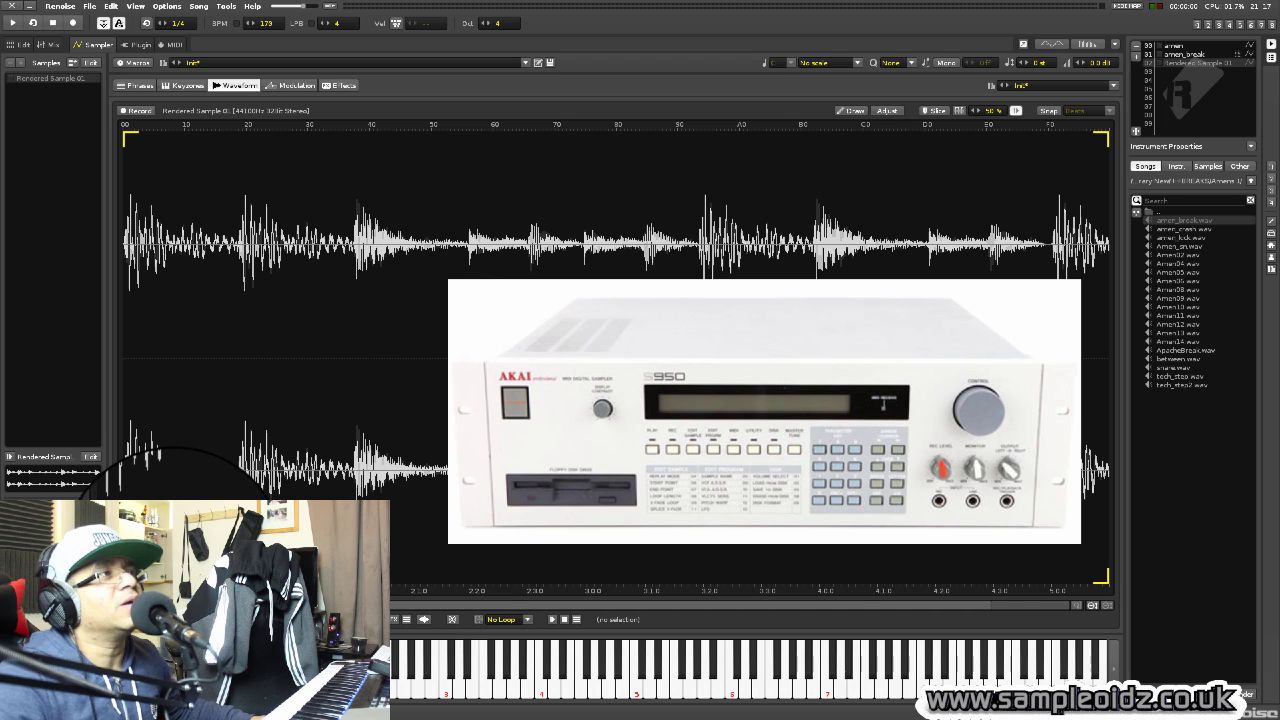
{"action": "key", "text": "z"}
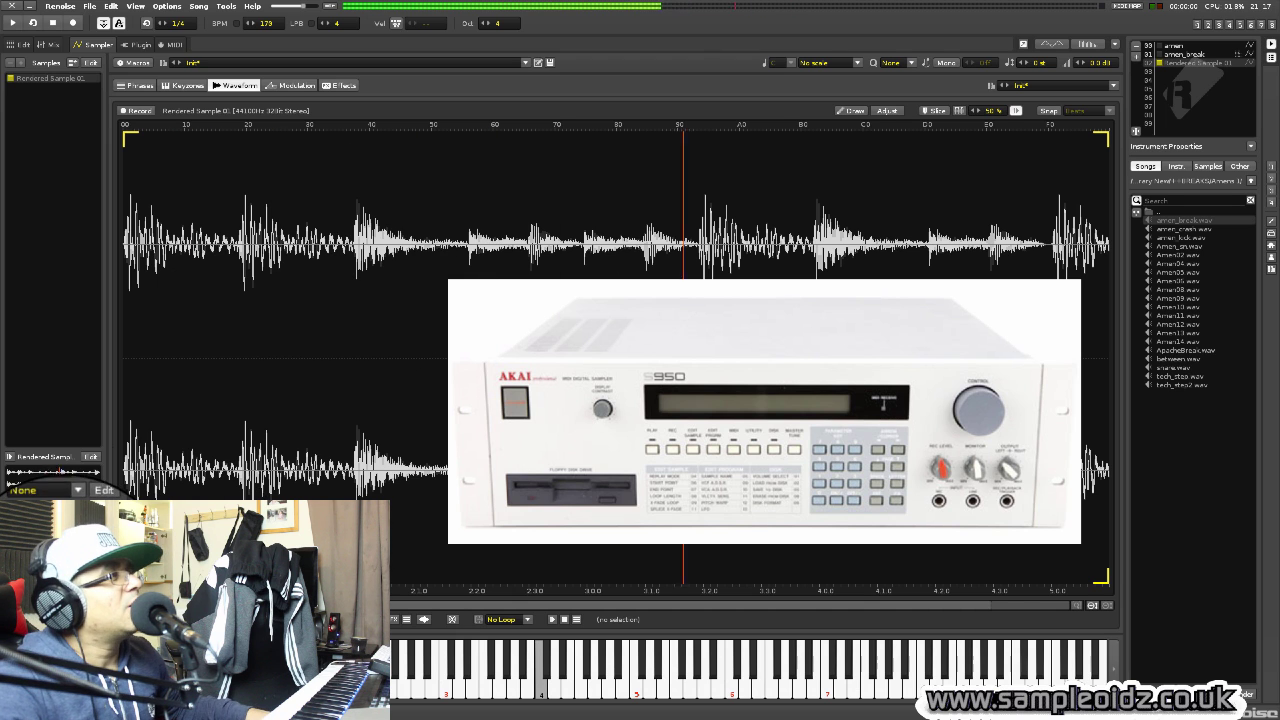
{"action": "key", "text": "z"}
{"action": "key", "text": "z"}
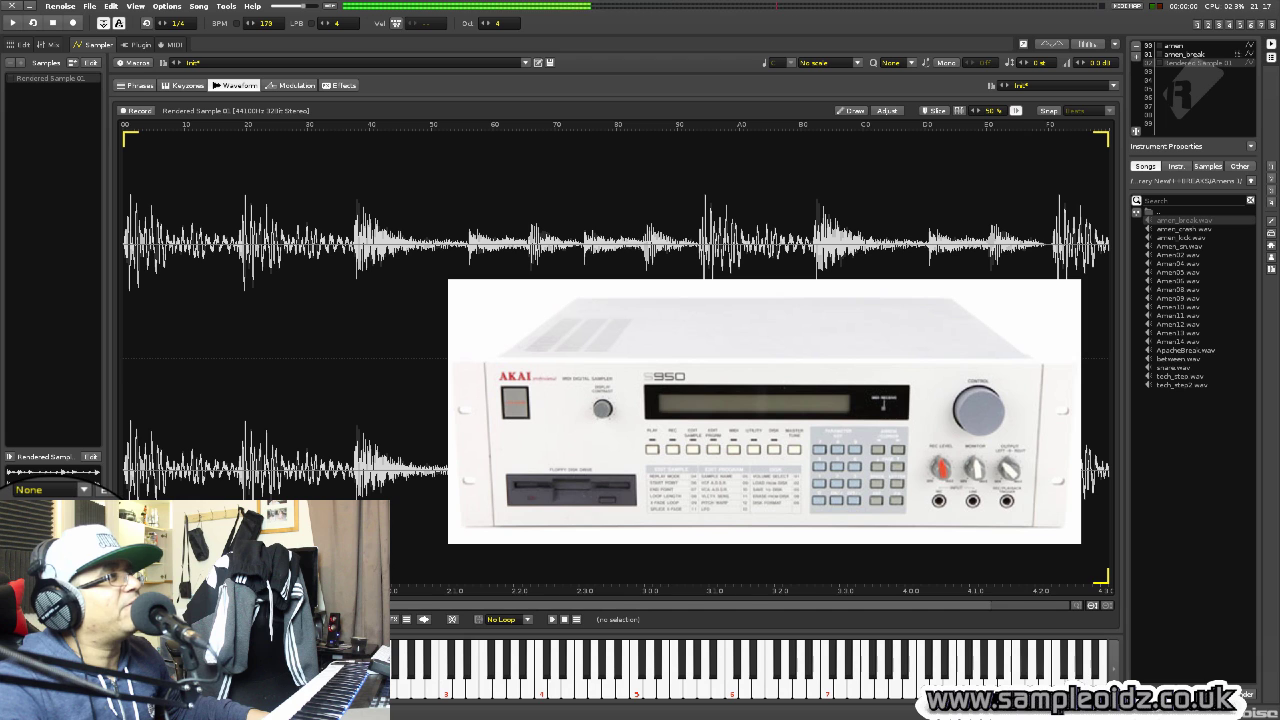
{"action": "key", "text": "z"}
{"action": "key", "text": "x"}
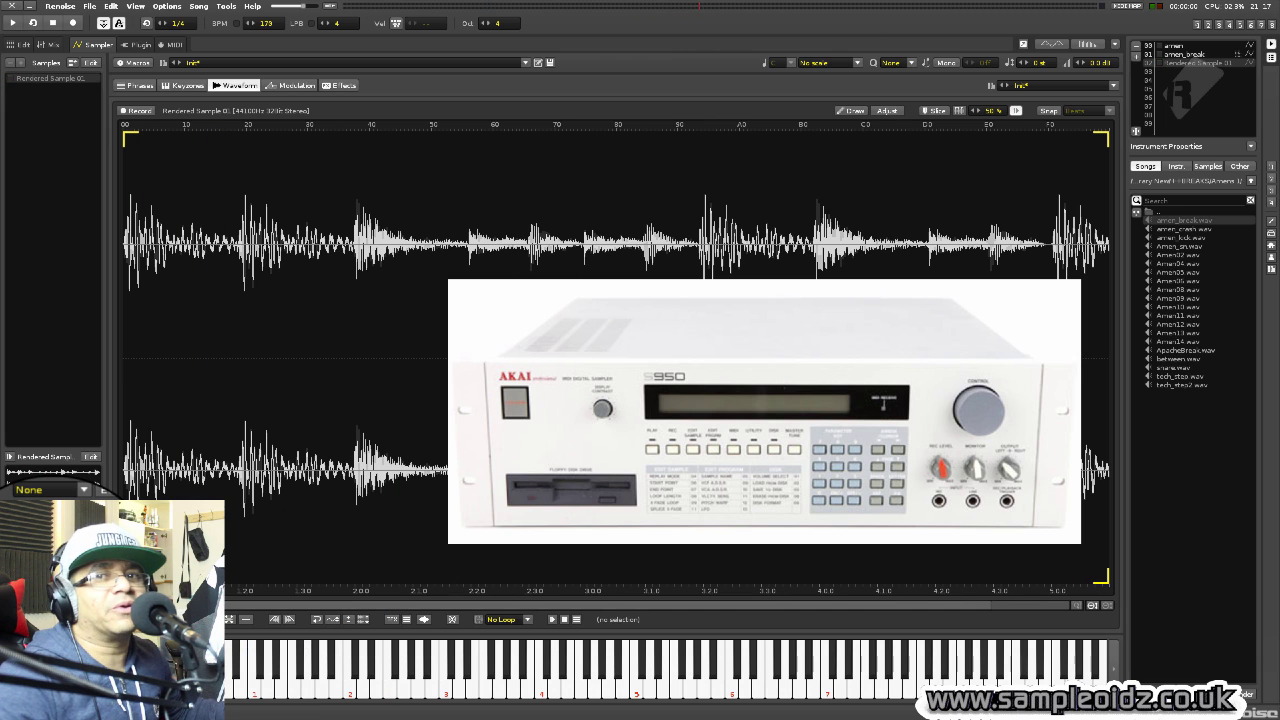
{"action": "key", "text": "c"}
{"action": "key", "text": "v"}
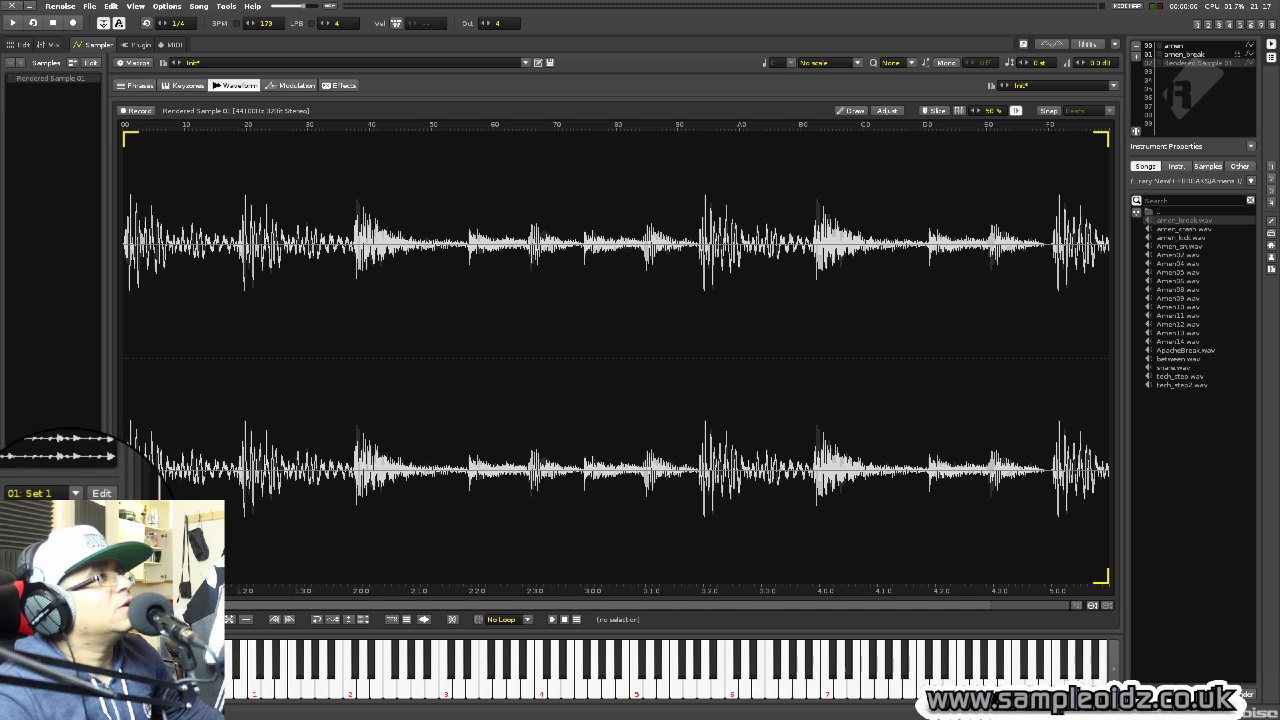
Audition the rendered sample to locate its first snare hit, and place a slice marker at the start of that hit.
{"action": "key", "text": "z"}
{"action": "key", "text": "z"}
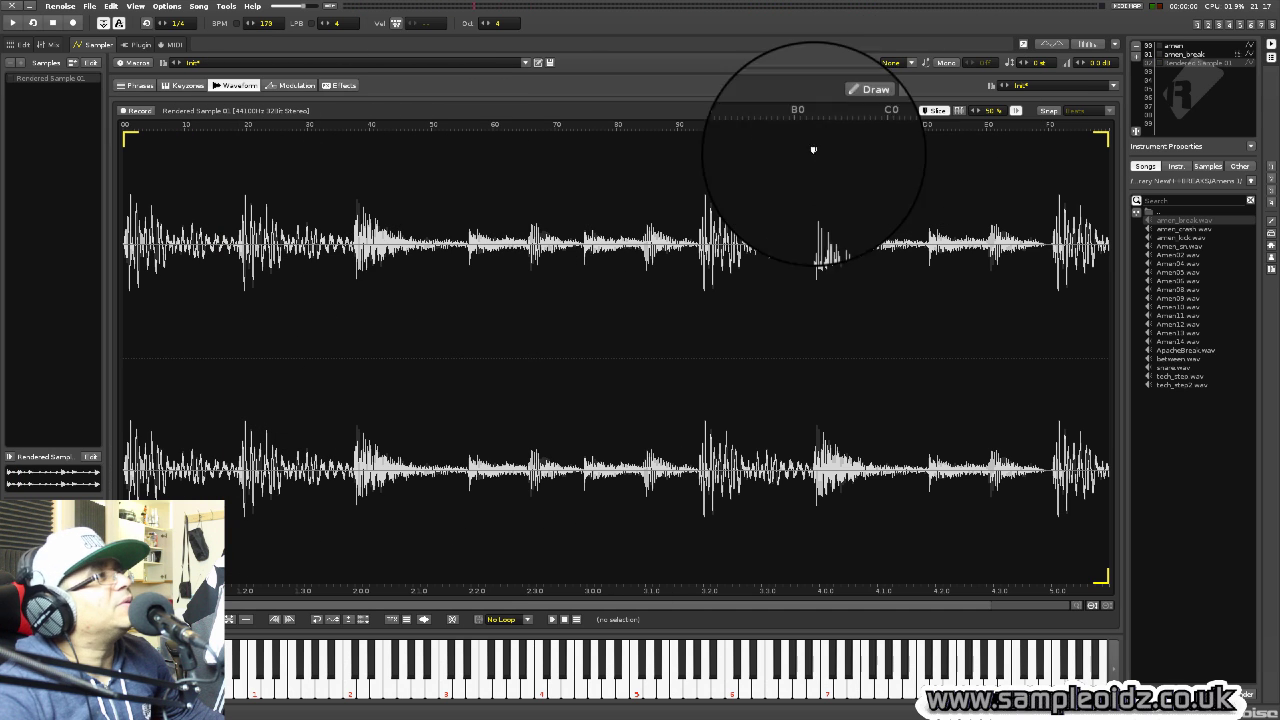
{"action": "key", "text": "z"}
{"action": "key", "text": "z"}
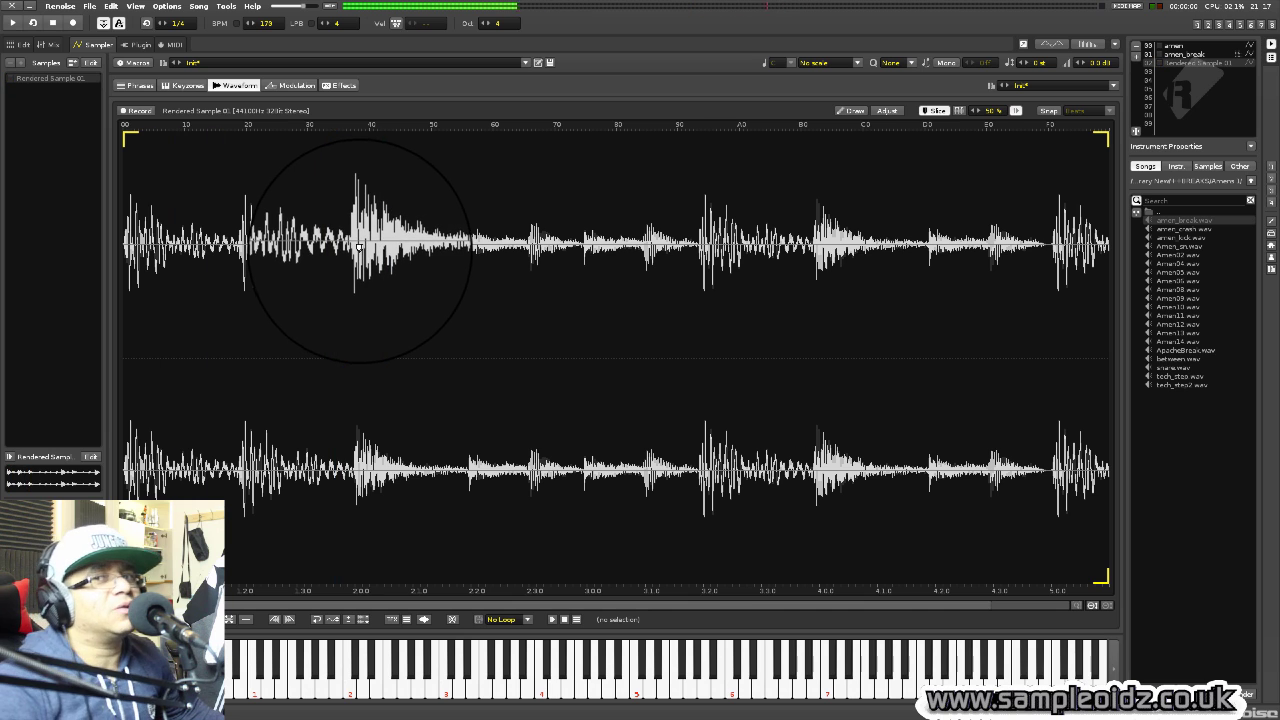
{"action": "key", "text": "z"}
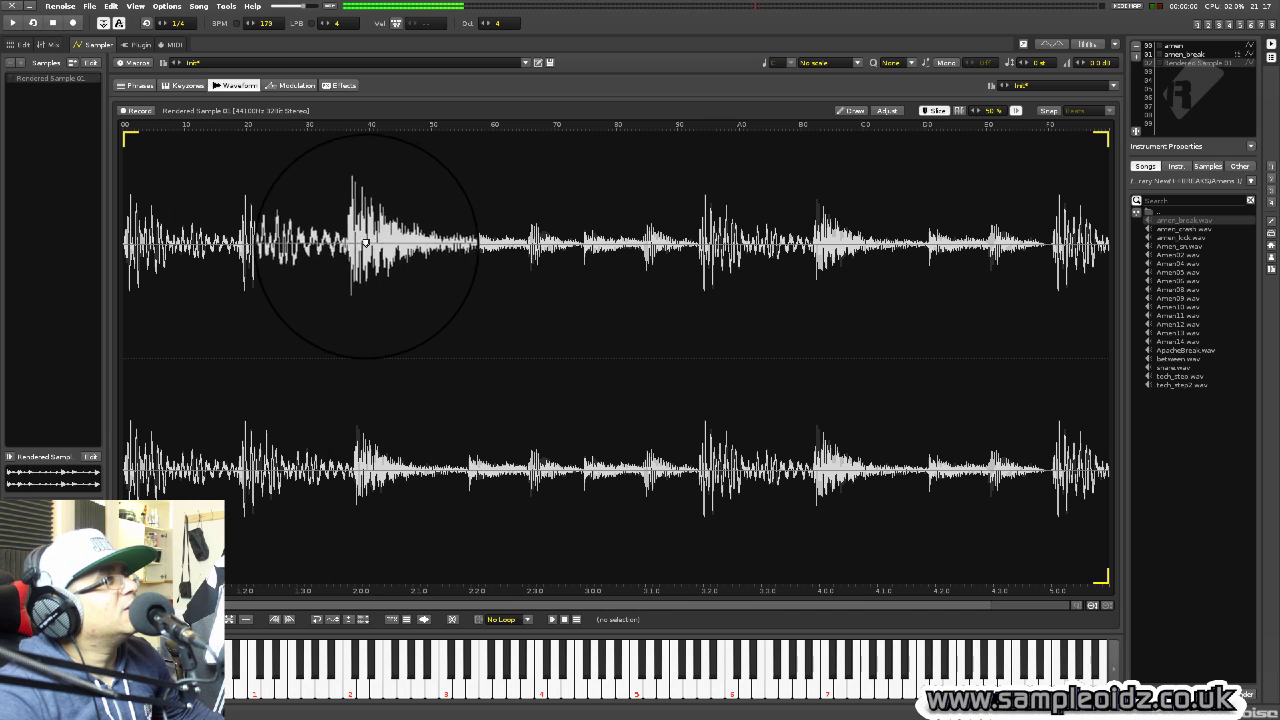
{"action": "key", "text": "z"}
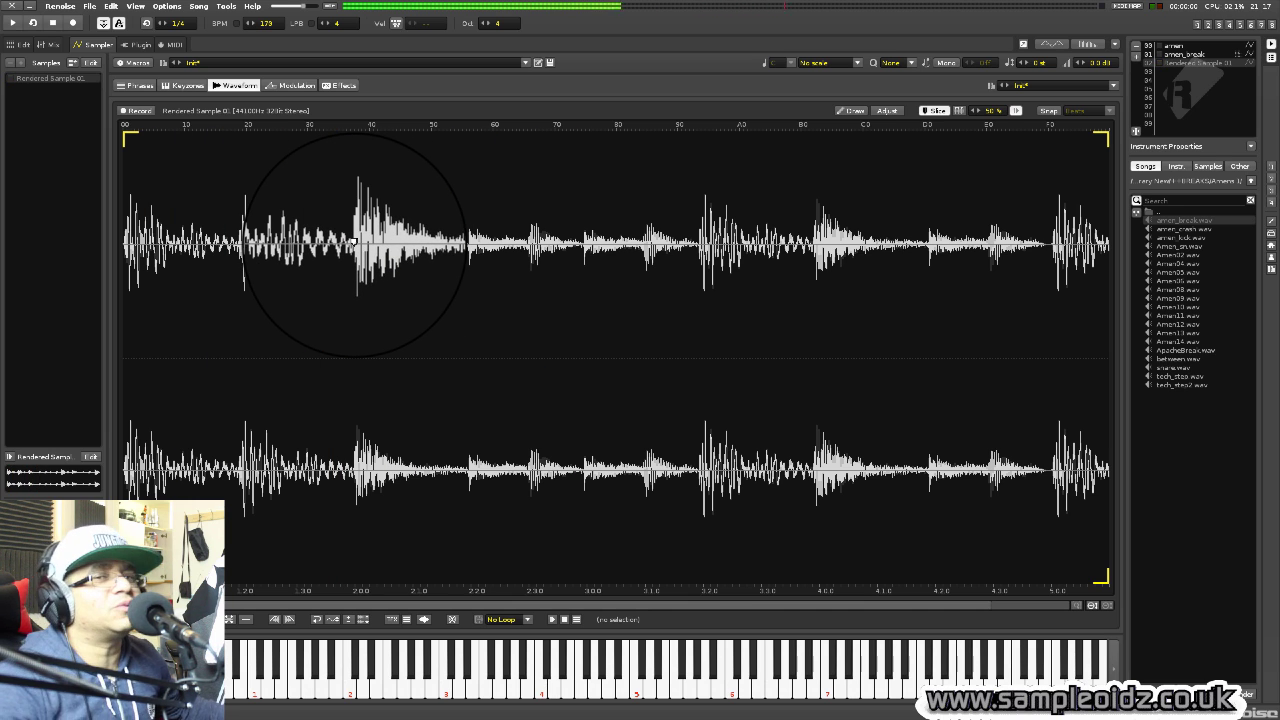
{"action": "key", "text": "z"}
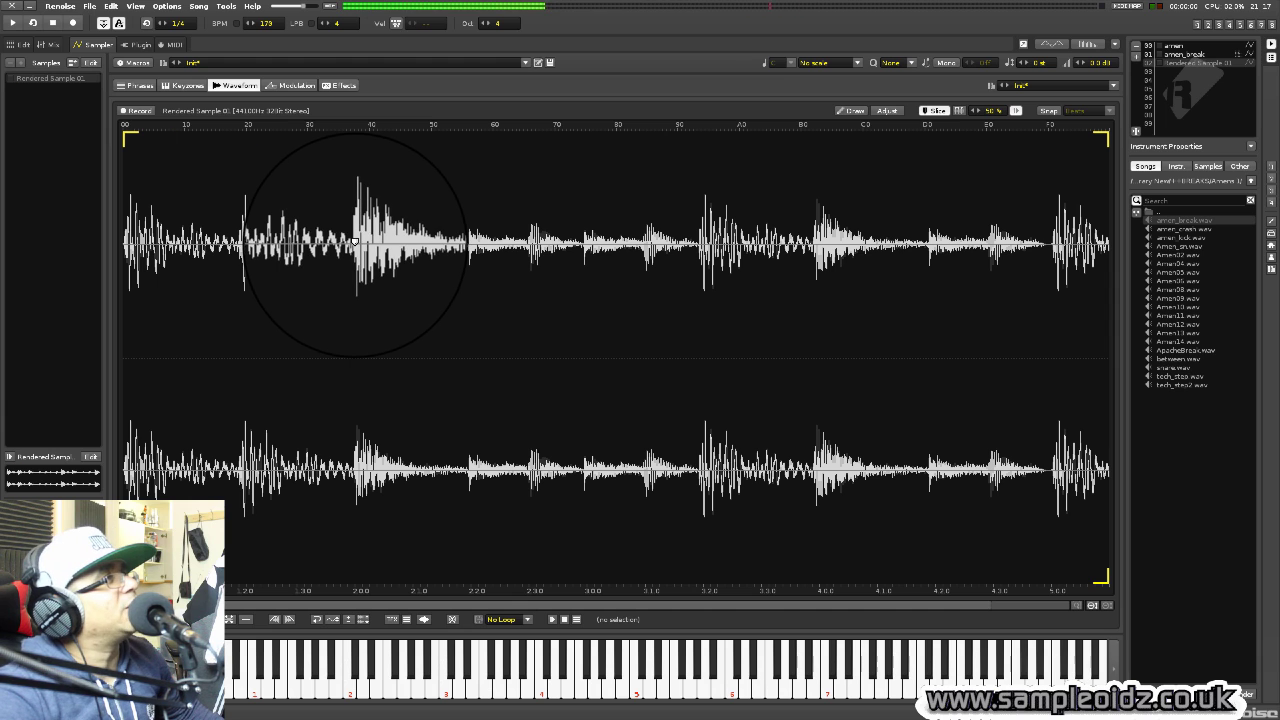
{"action": "double_click", "coordinate": [355, 242]}
{"action": "key", "text": "z"}
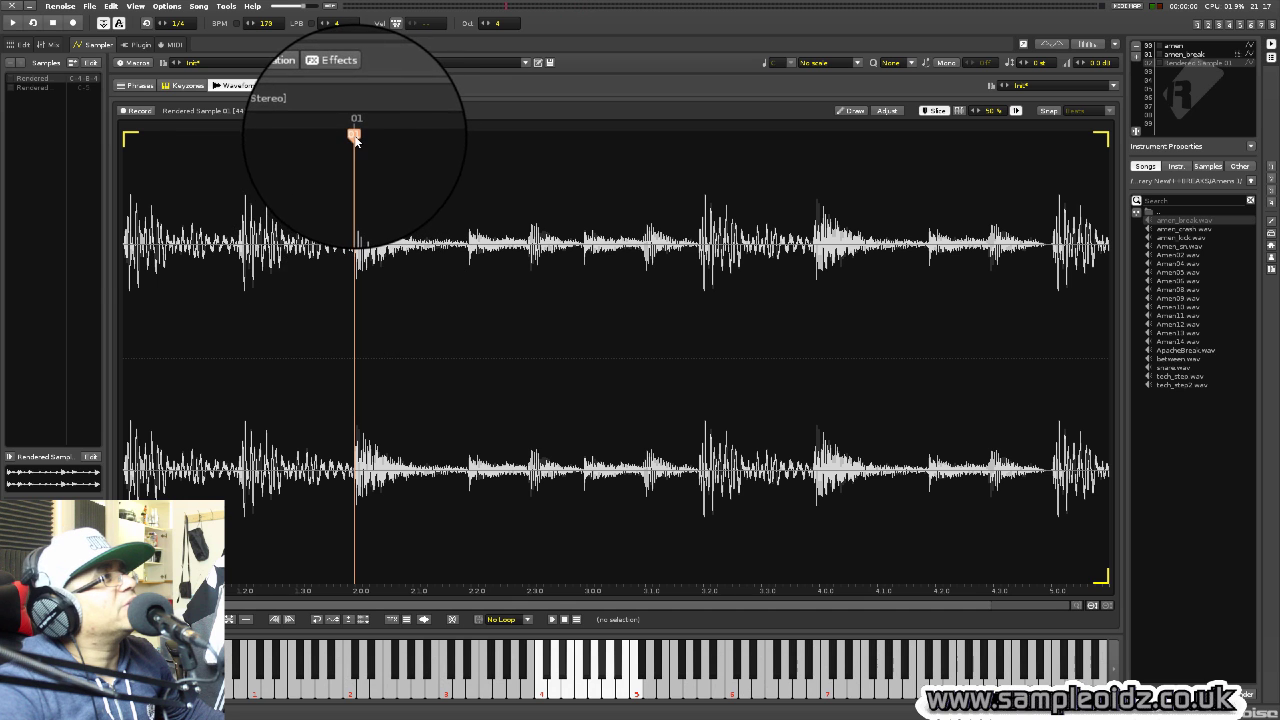
Add slice markers at the rendered sample's start and at three hits in its second half, and audition the slices.
{"action": "left_click_drag", "start_coordinate": [353, 126], "coordinate": [110, 187]}
{"action": "key", "text": "q"}
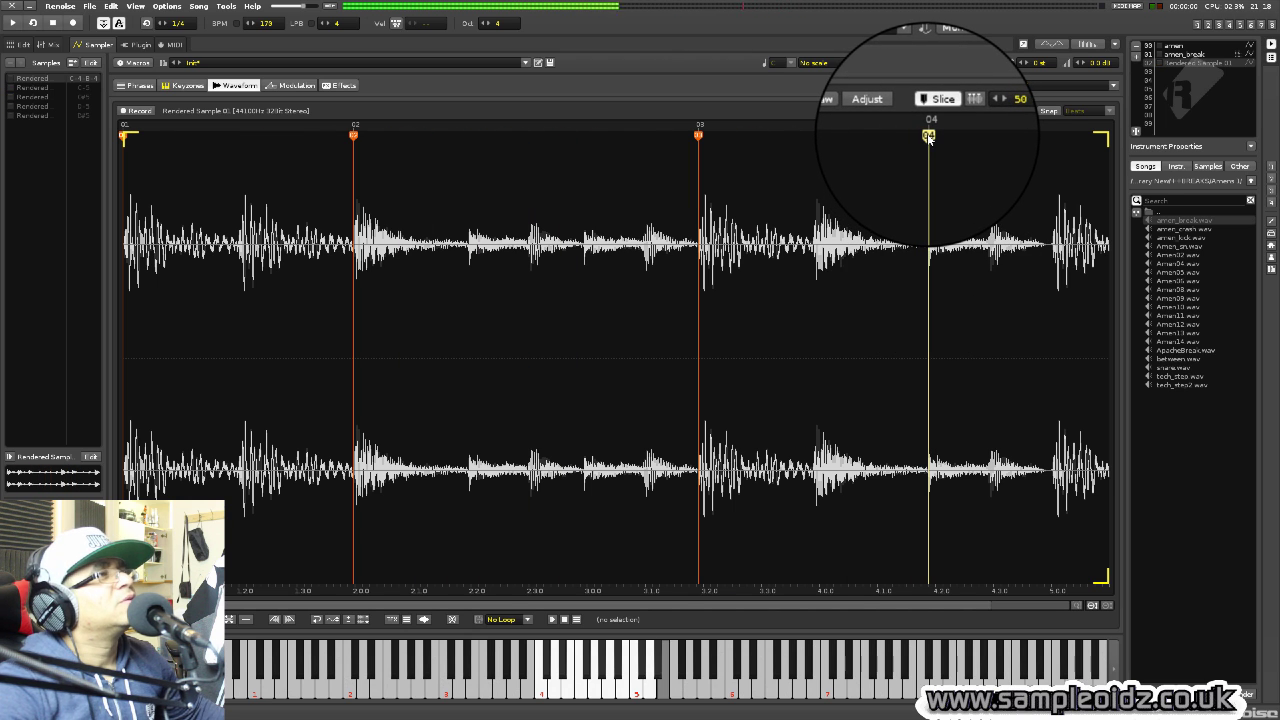
{"action": "key", "text": "3"}
{"action": "key", "text": "3"}
{"action": "key", "text": "3"}
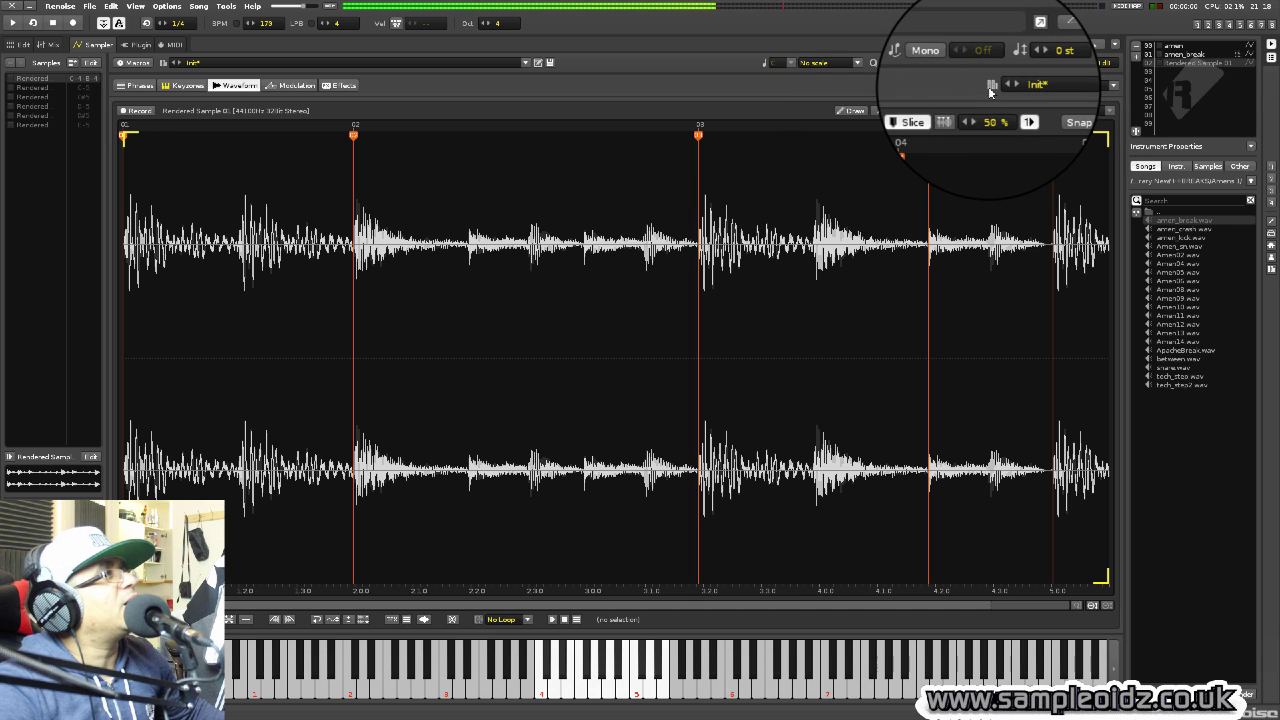
In the pattern editor, replace the note on line 00 of Track 01 with C-5 for instrument 02.
{"action": "left_click", "coordinate": [1197, 24]}
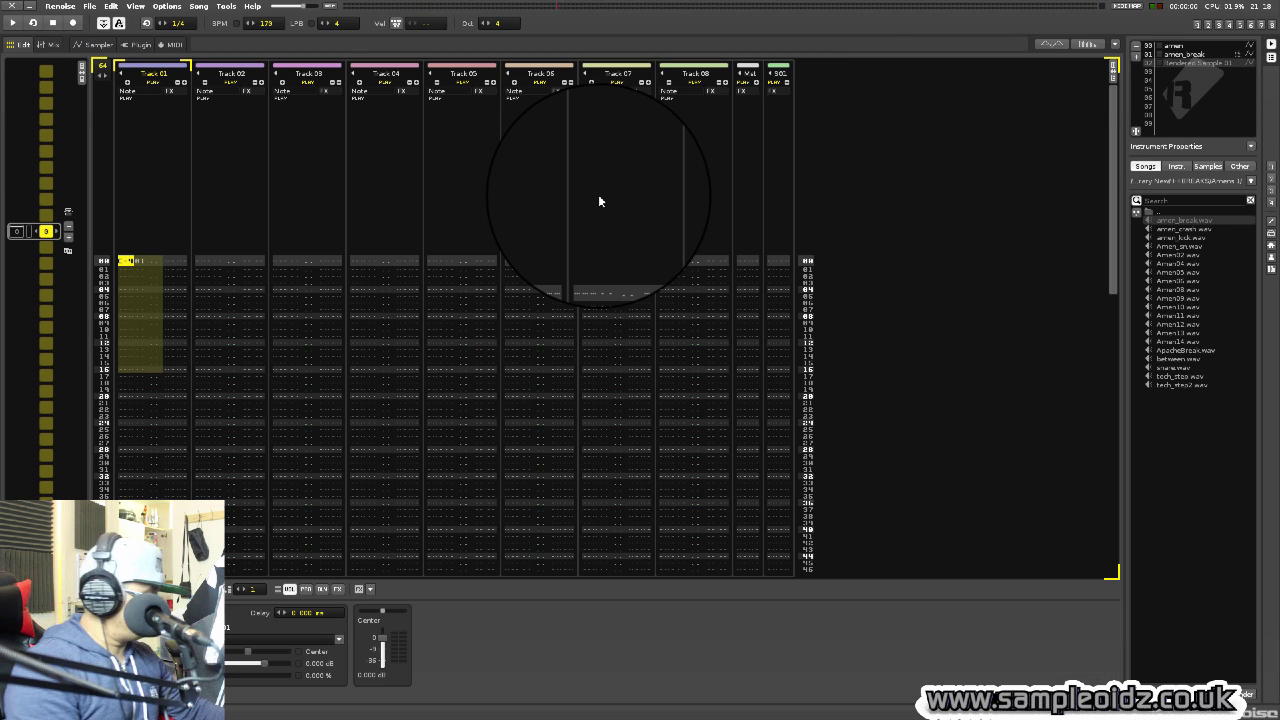
{"action": "key", "text": "Escape"}
{"action": "key", "text": "space"}
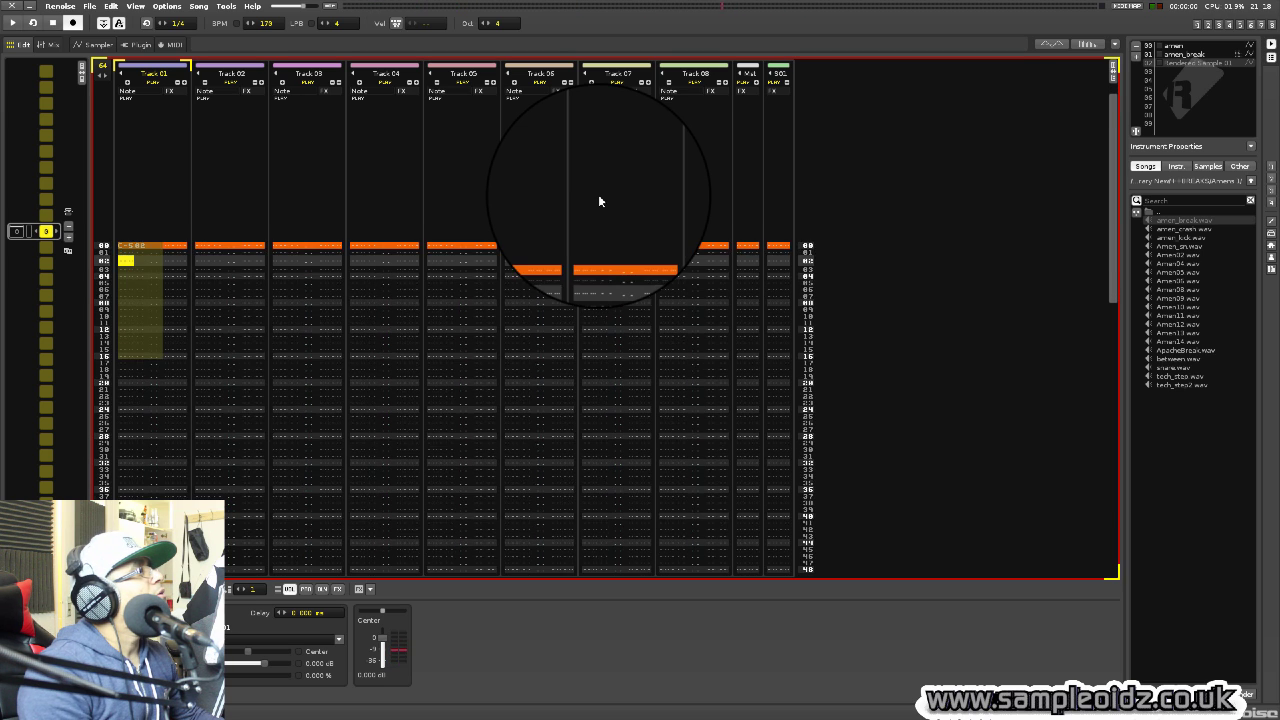
{"action": "key", "text": "space"}
{"action": "key", "text": "Escape"}
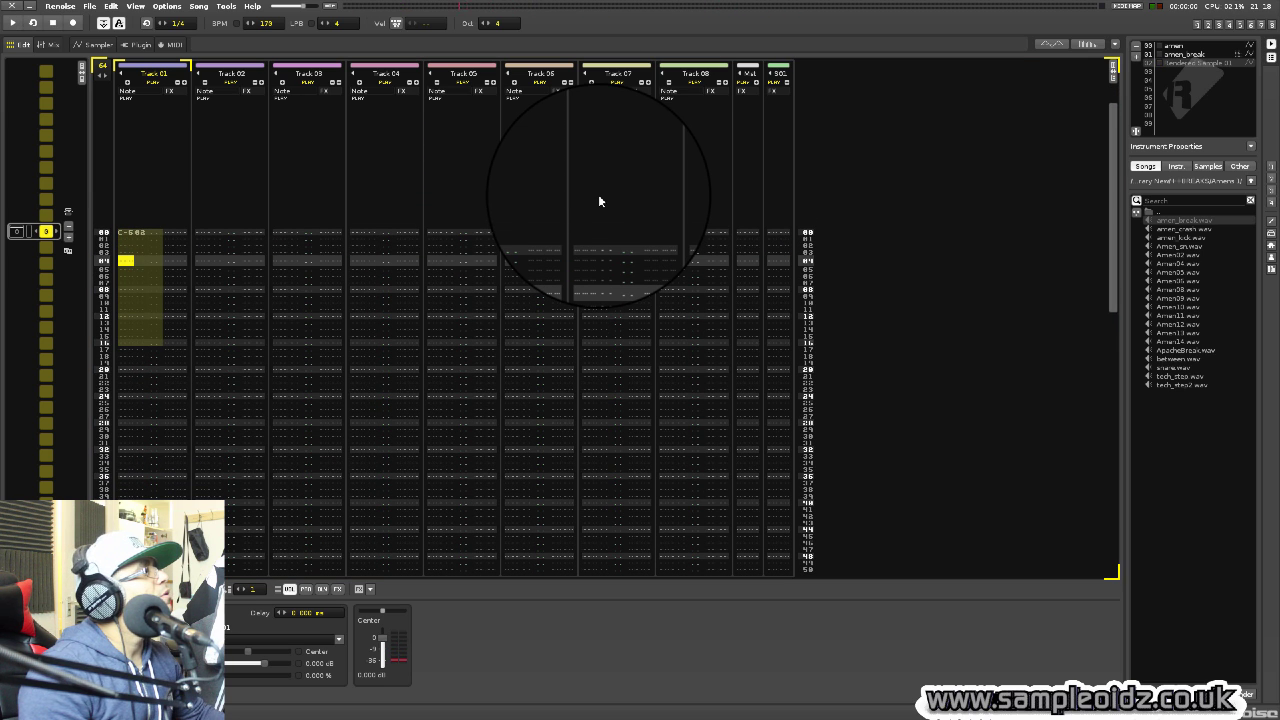
Enter instrument 02 notes in Track 01: C#5 on lines 04 and 08, C-4 on line 06, and slice notes on lines 10 and 12.
{"action": "key", "text": "Escape"}
{"action": "key", "text": "space"}
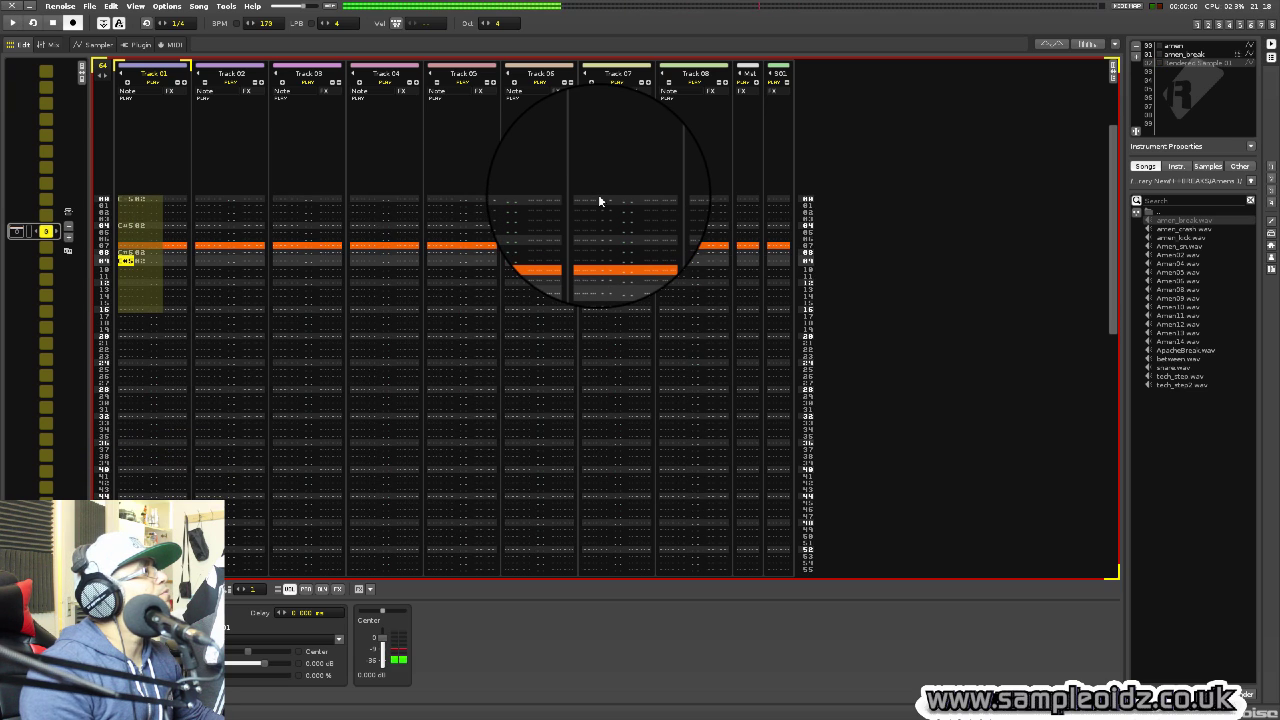
{"action": "key", "text": "space"}
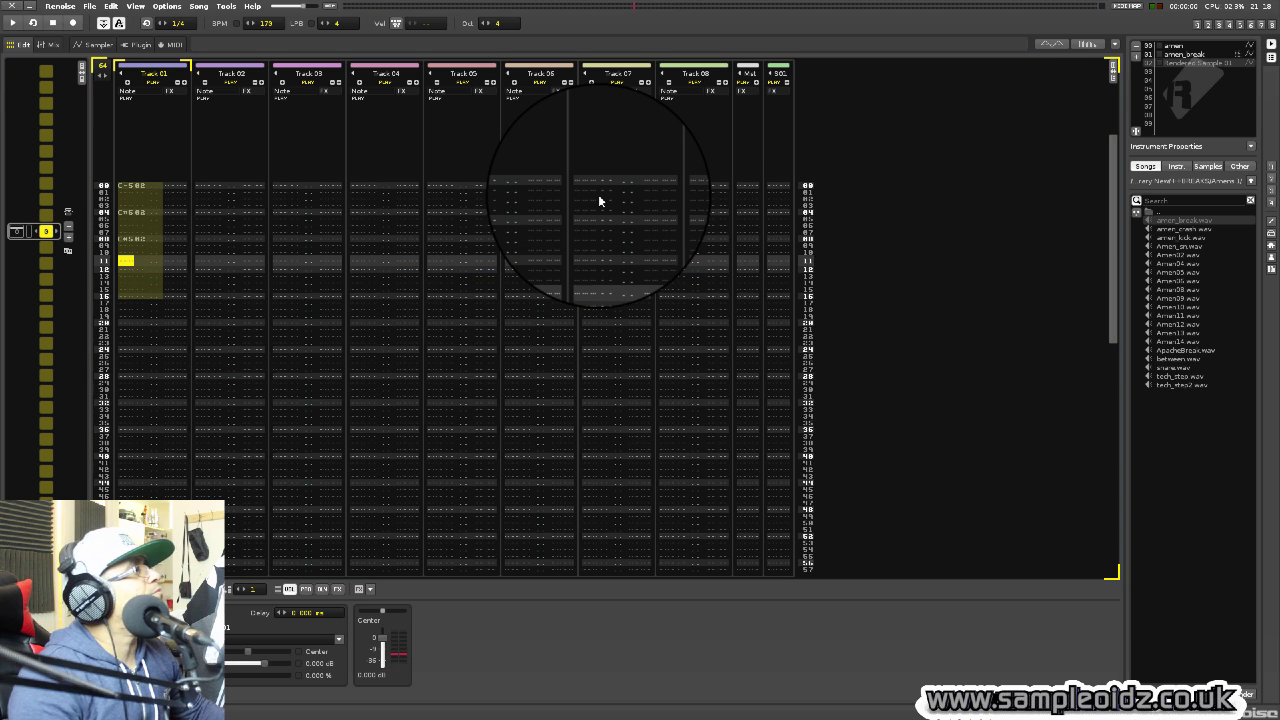
{"action": "key", "text": "space"}
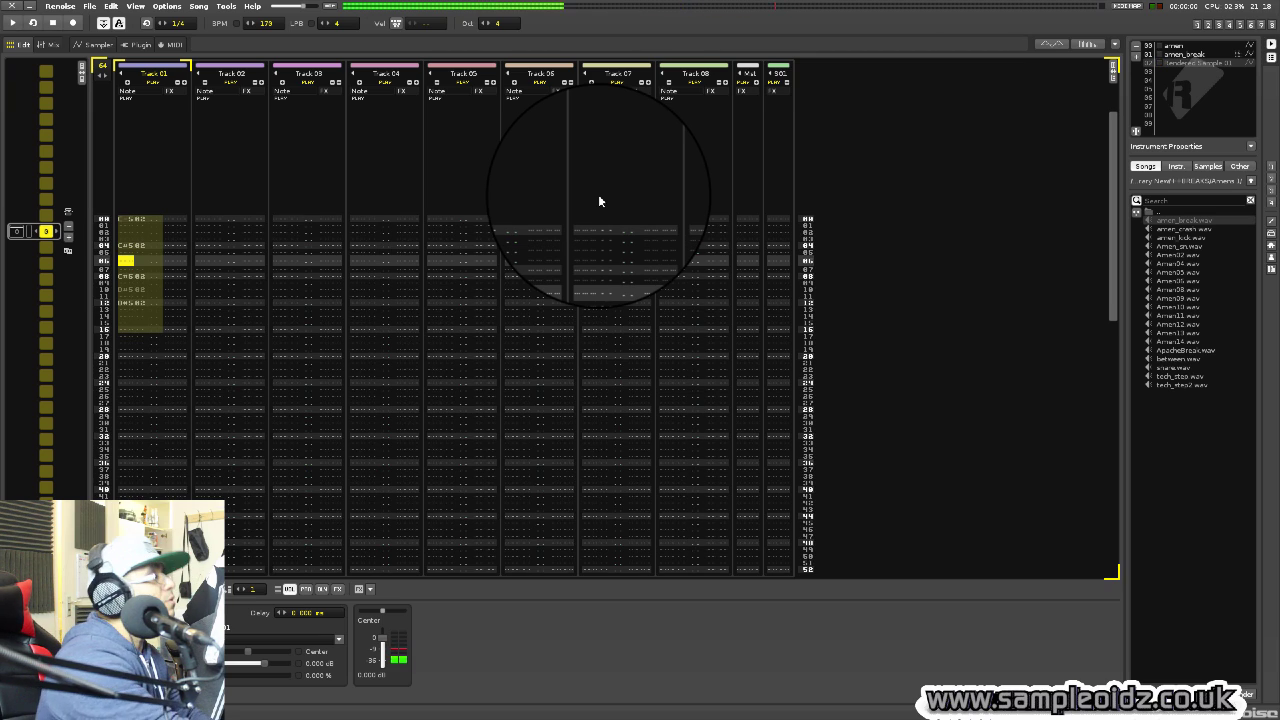
{"action": "key", "text": "Escape"}
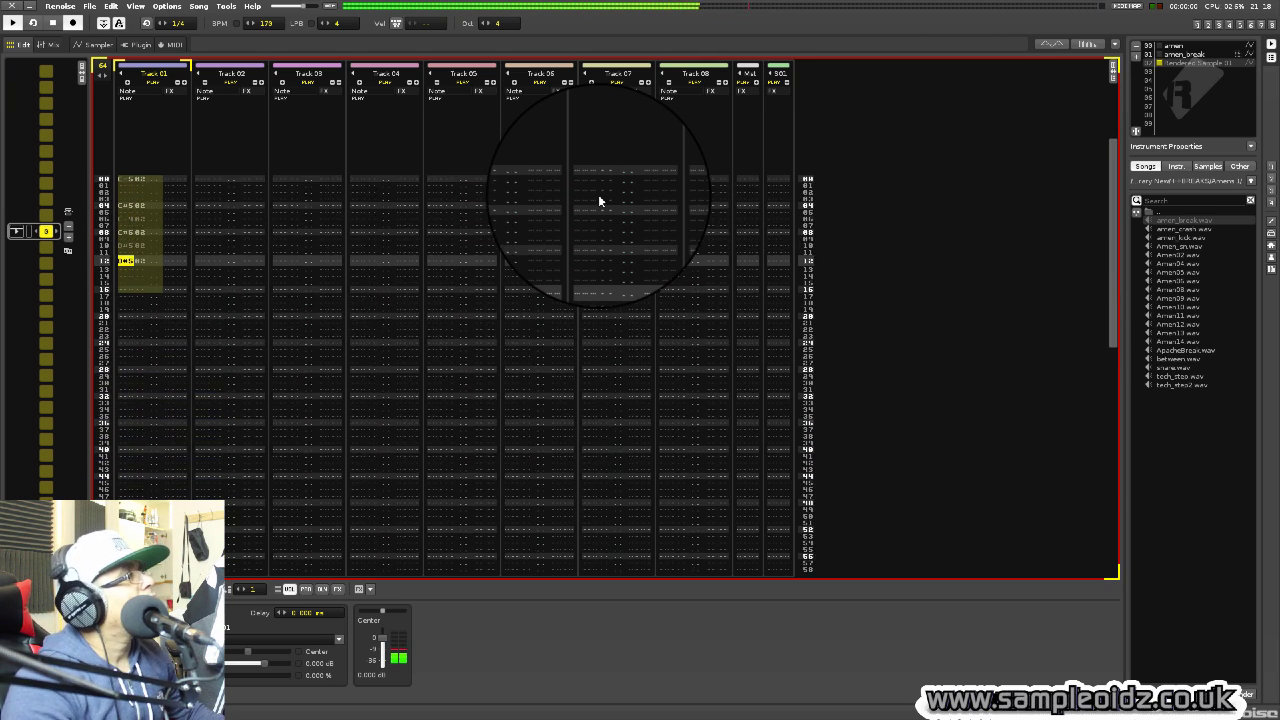
Try C-4 notes for instrument 02 on lines 15 to 17 of Track 01 while the pattern plays.
{"action": "key", "text": "z"}
{"action": "key", "text": "space"}
{"action": "key", "text": "Up"}
{"action": "key", "text": "Up"}
{"action": "key", "text": "Up"}
{"action": "key", "text": "Down"}
{"action": "key", "text": "z"}
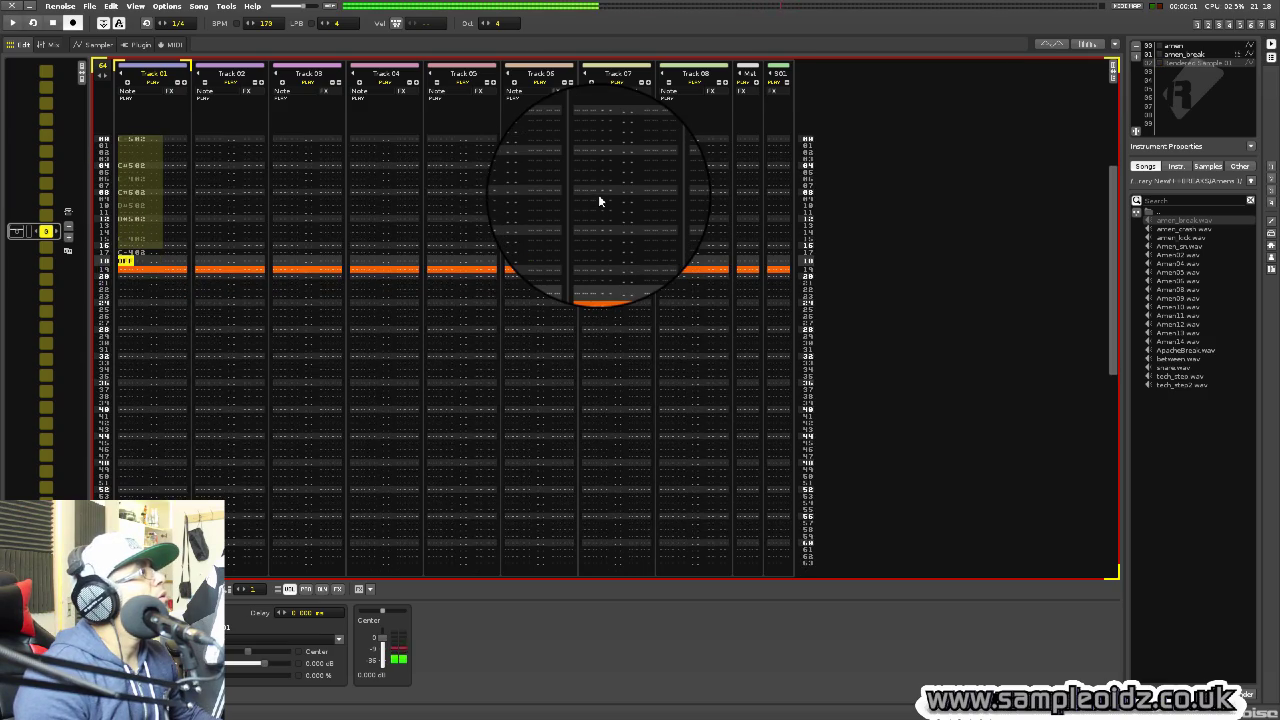
{"action": "key", "text": "Down"}
{"action": "key", "text": "Up"}
{"action": "key", "text": "Up"}
{"action": "key", "text": "Up"}
{"action": "key", "text": "z"}
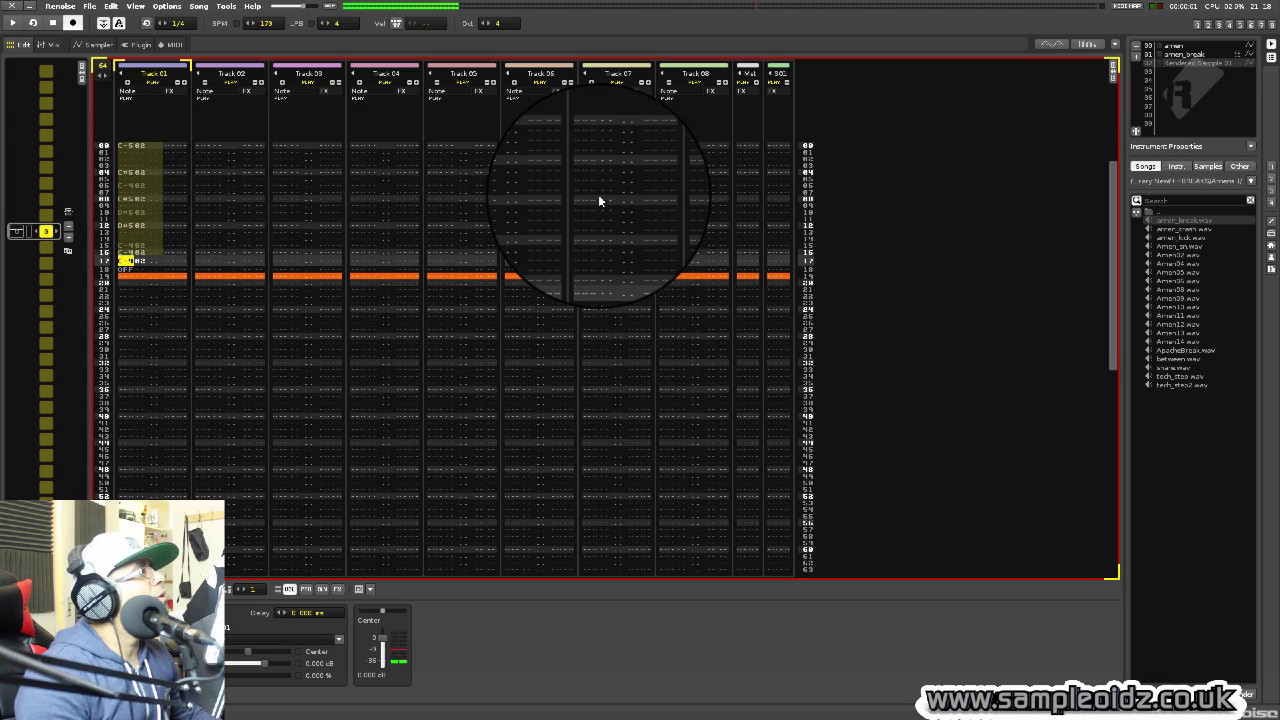
Delete the extra notes and the note-off around line 16 of Track 01, keep C-4 on line 16, and stop recording.
{"action": "key", "text": "Delete"}
{"action": "key", "text": "Delete"}
{"action": "key", "text": "Up"}
{"action": "key", "text": "Up"}
{"action": "key", "text": "Up"}
{"action": "key", "text": "Up"}
{"action": "key", "text": "Delete"}
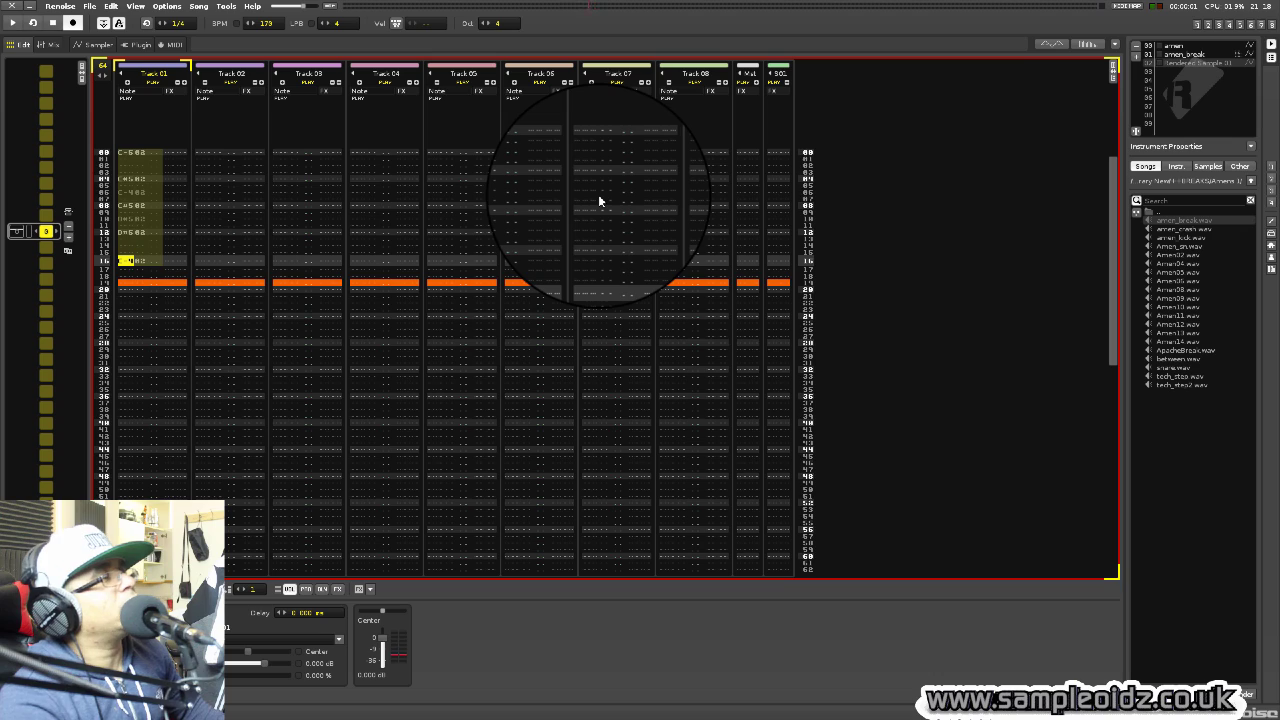
{"action": "key", "text": "space"}
{"action": "key", "text": "Escape"}
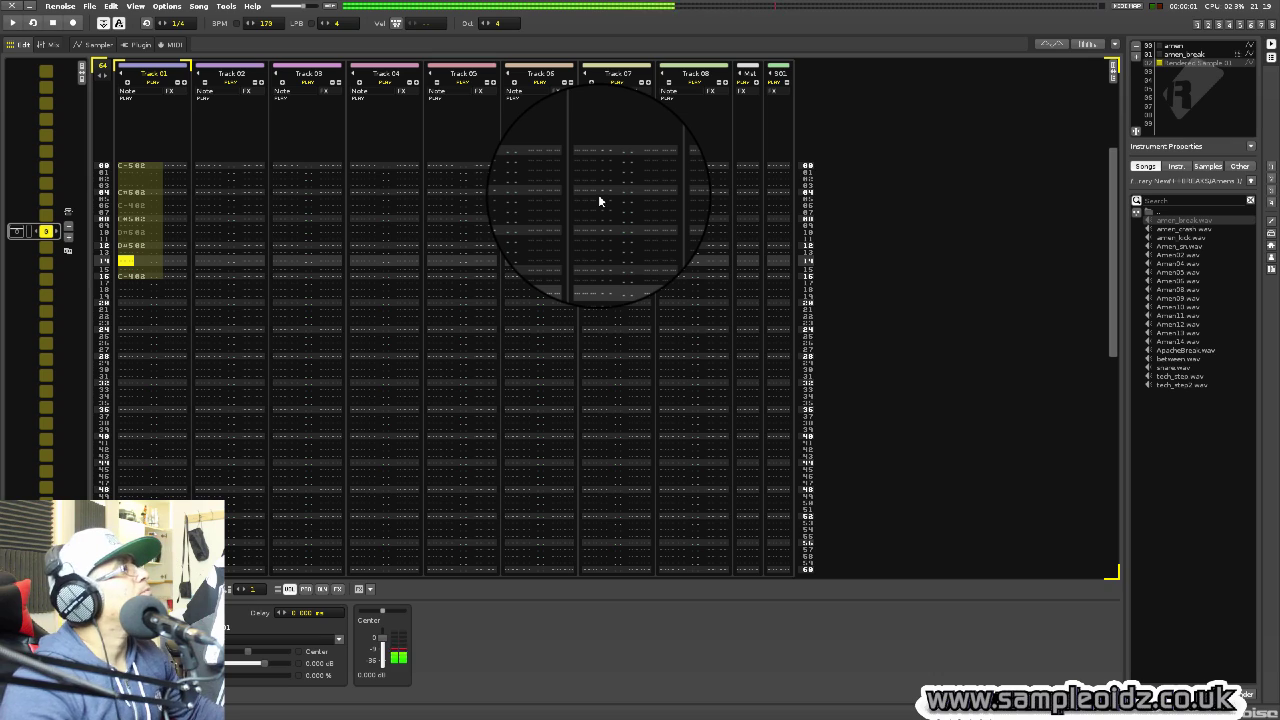
Enter C#5 for instrument 02 on lines 16 and 20 of Track 01, and play the pattern with lines 00 to 15 looped.
{"action": "key", "text": "Escape"}
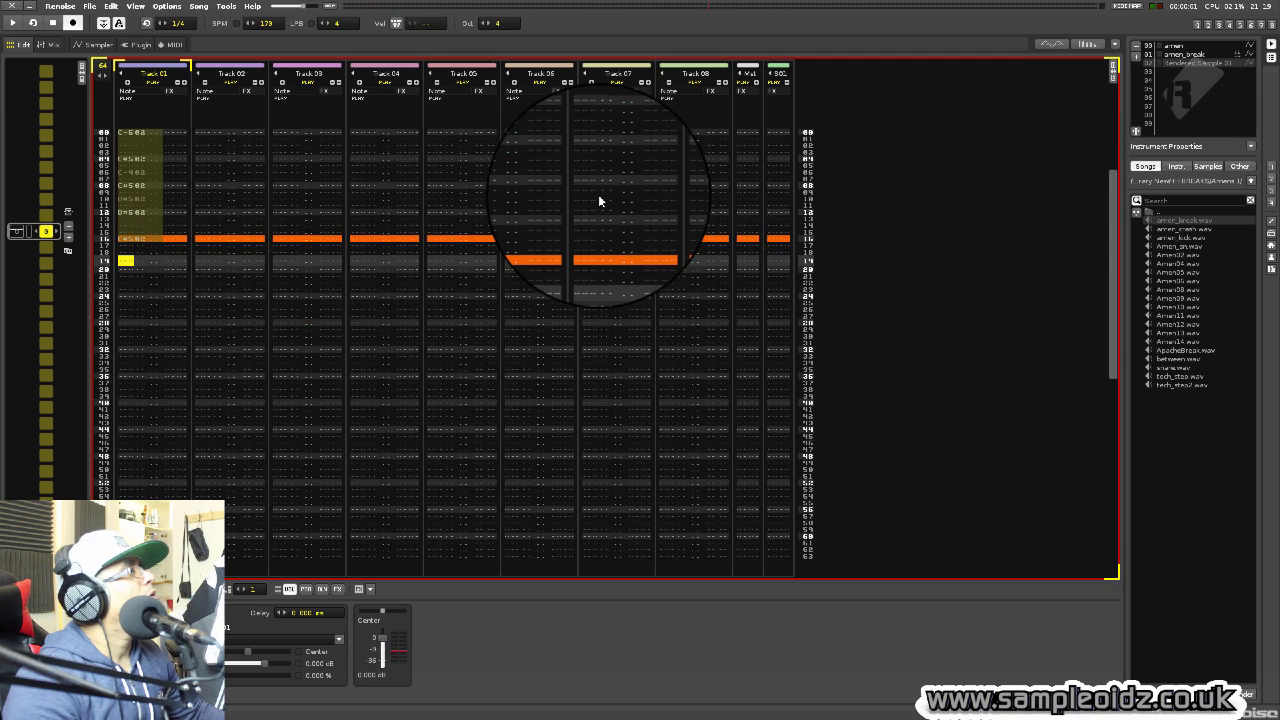
{"action": "key", "text": "q"}
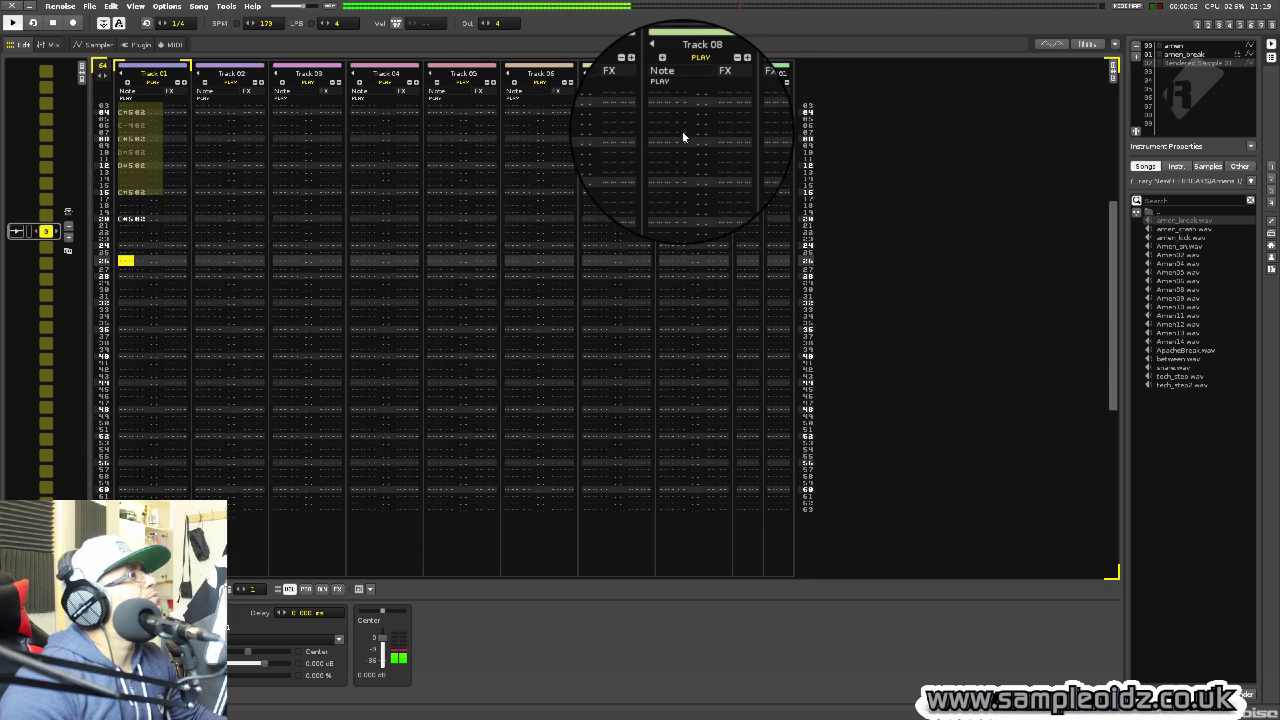
{"action": "key", "text": "KP_Enter"}
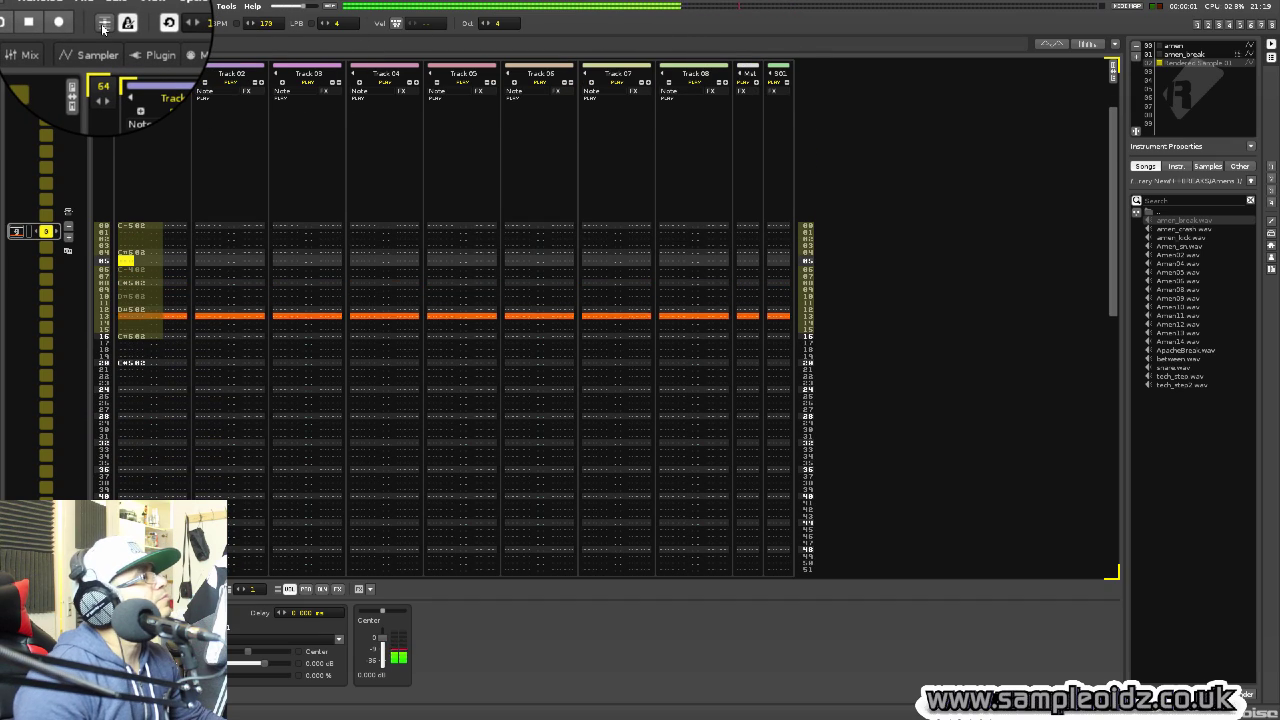
{"action": "key", "text": "space"}
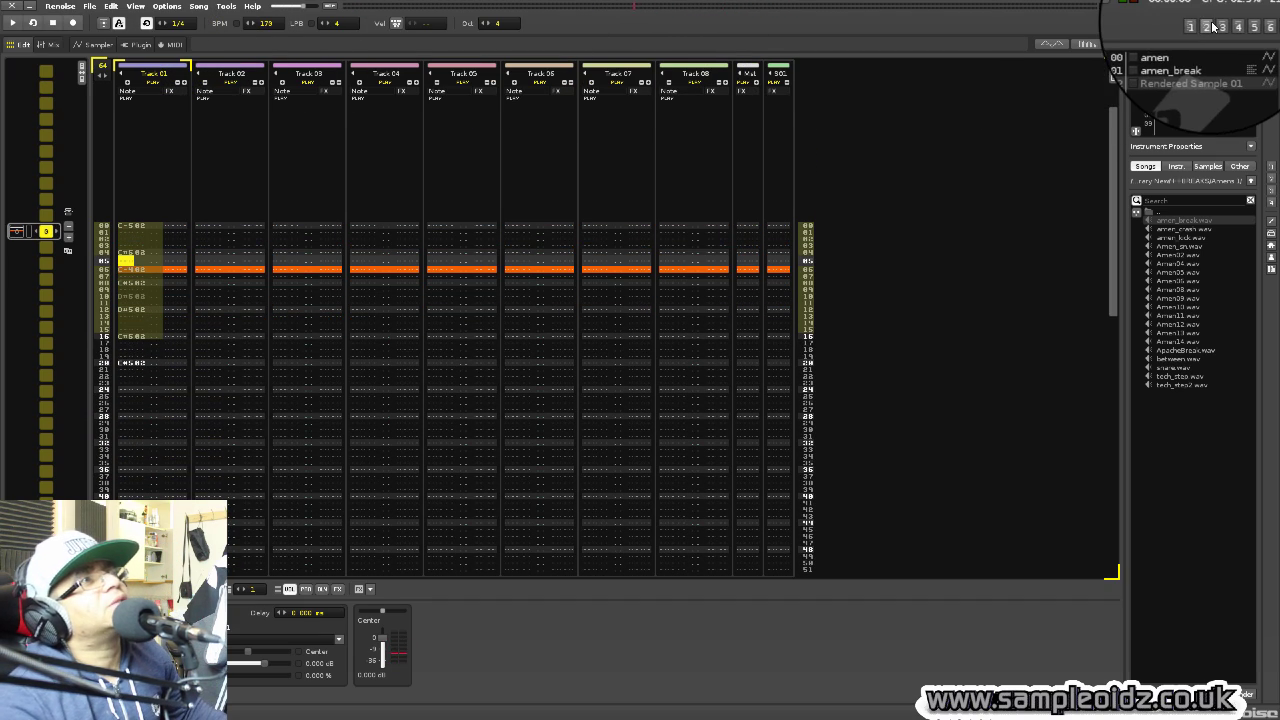
Copy slice 02 of Rendered Sample 01, paste it as a sample into empty instrument slot 03, and audition it at octave 3.
{"action": "left_click", "coordinate": [1212, 27]}
{"action": "right_click", "coordinate": [485, 290]}
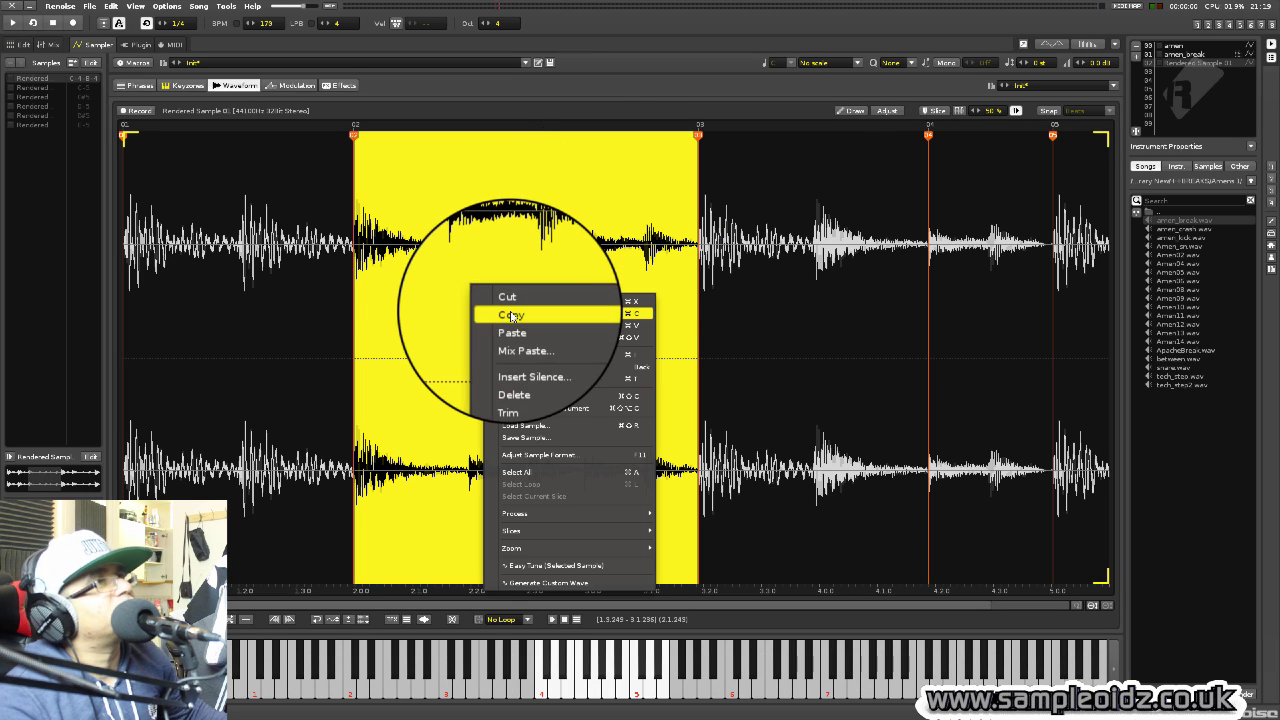
{"action": "left_click", "coordinate": [511, 316]}
{"action": "left_click", "coordinate": [1211, 86]}
{"action": "right_click", "coordinate": [655, 226]}
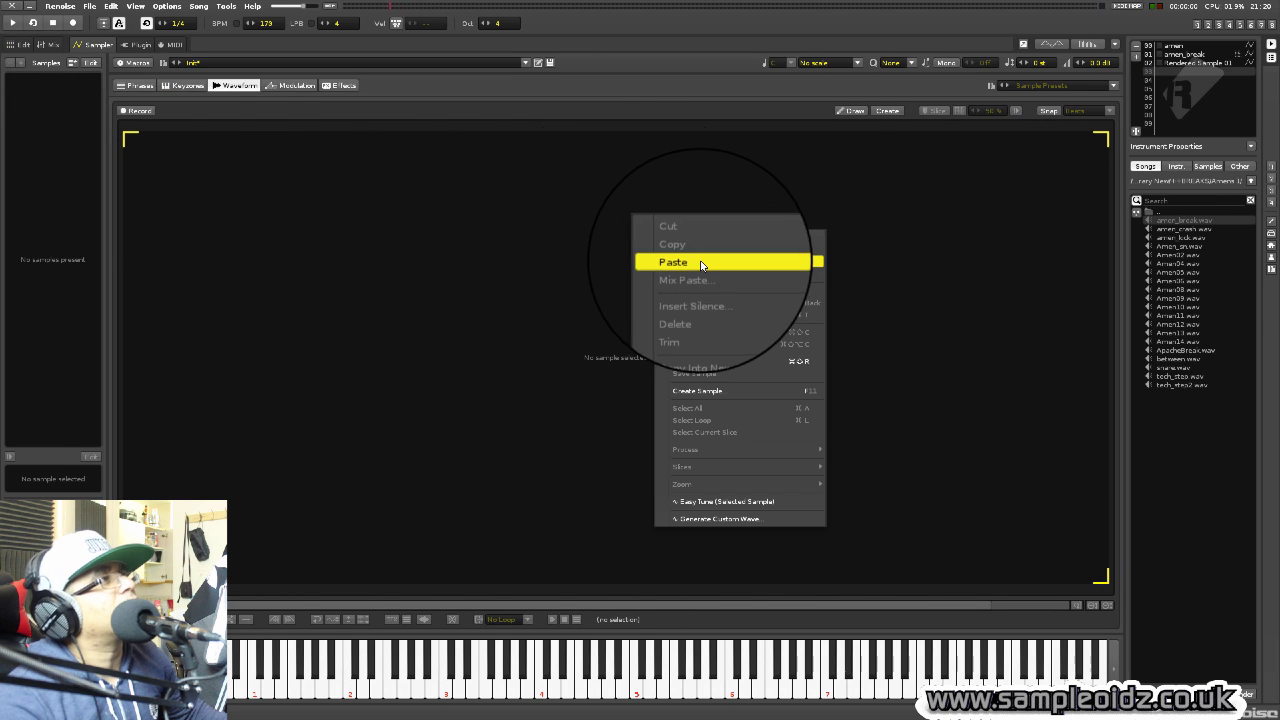
{"action": "left_click", "coordinate": [703, 264]}
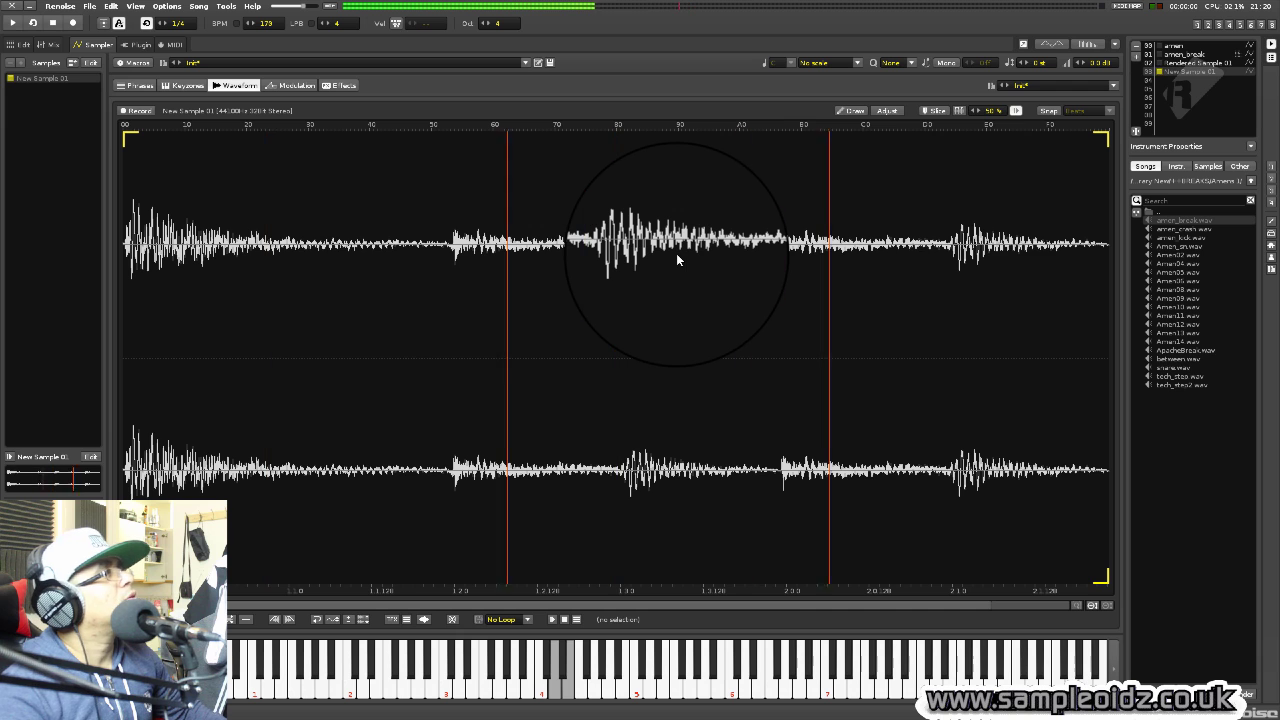
{"action": "key", "text": "z"}
{"action": "key", "text": "z"}
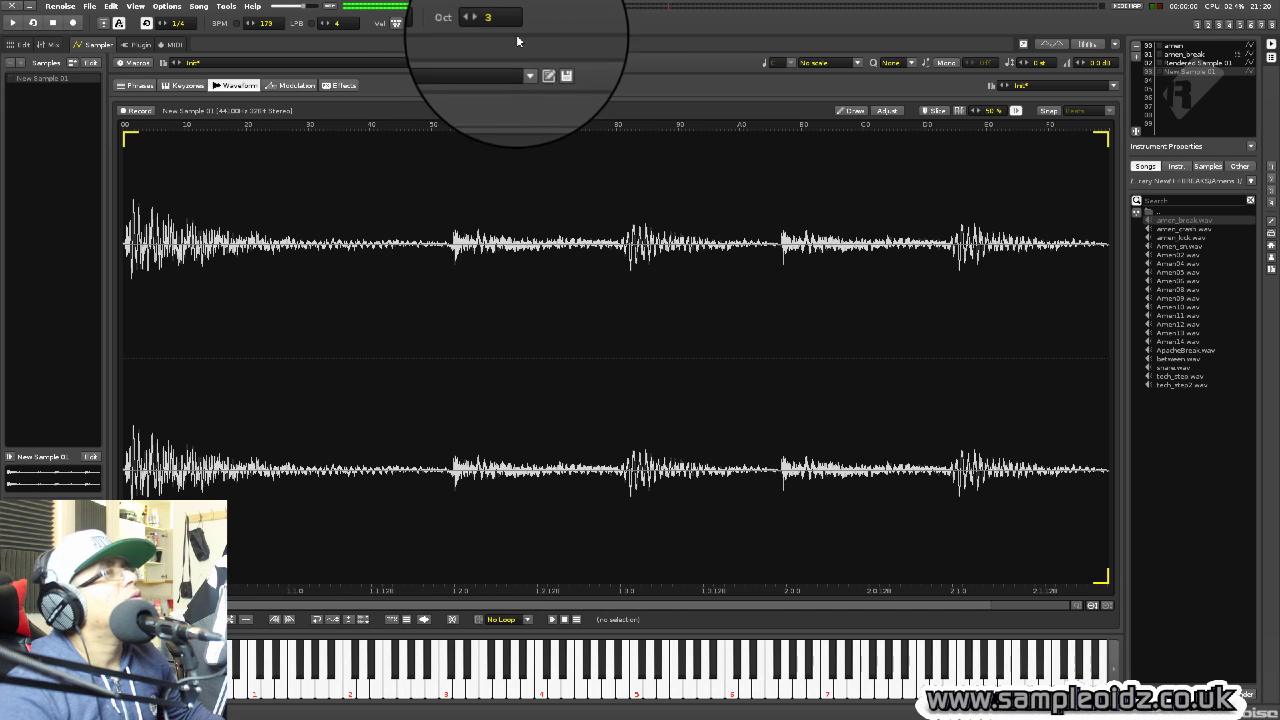
Replace the notes on lines 12 to 14 of Track 01 with instrument 03 notes starting at C-3, and put C-4 for instrument 02 on line 16.
{"action": "left_click", "coordinate": [1196, 25]}
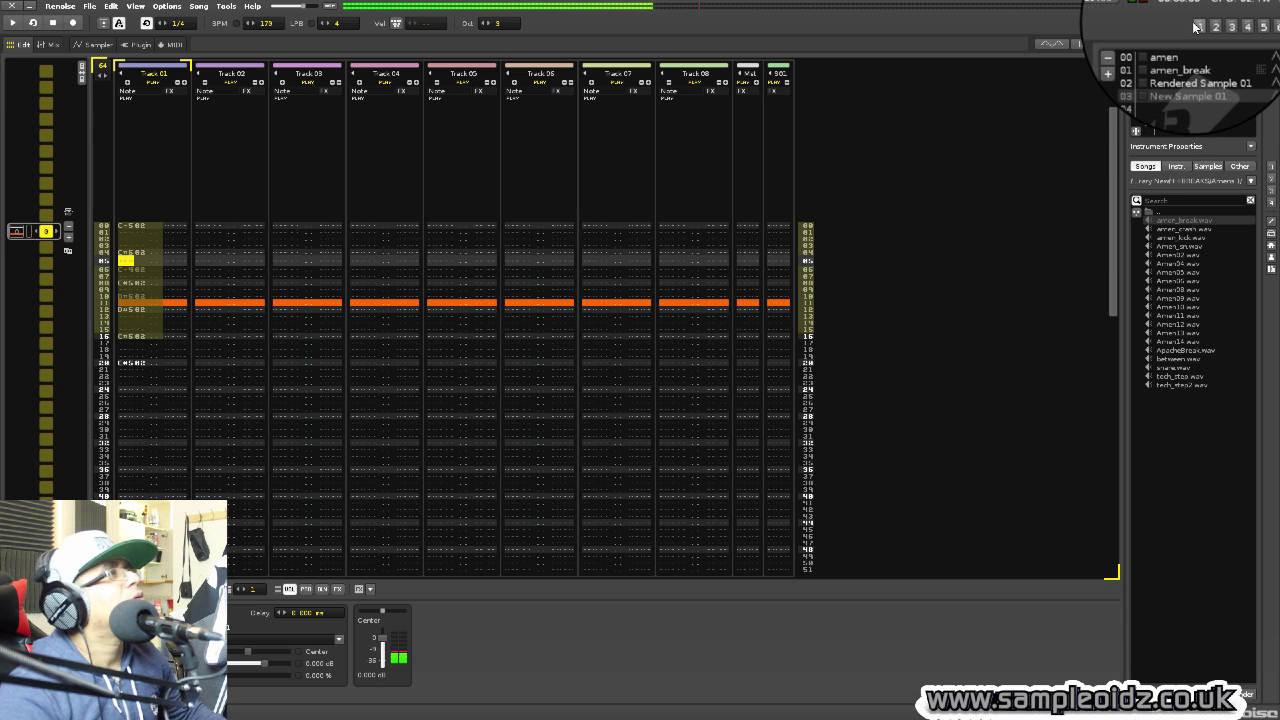
{"action": "key", "text": "space"}
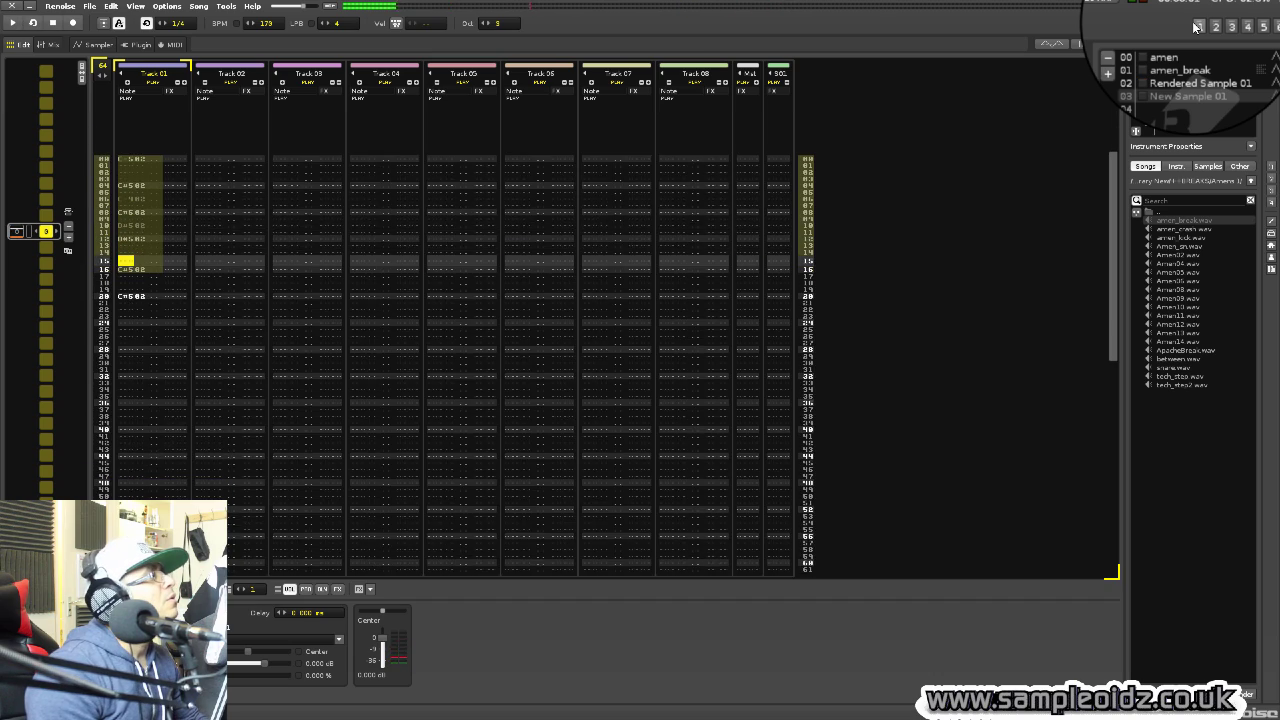
{"action": "key", "text": "Down"}
{"action": "key", "text": "Up"}
{"action": "key", "text": "Up"}
{"action": "key", "text": "Up"}
{"action": "key", "text": "Up"}
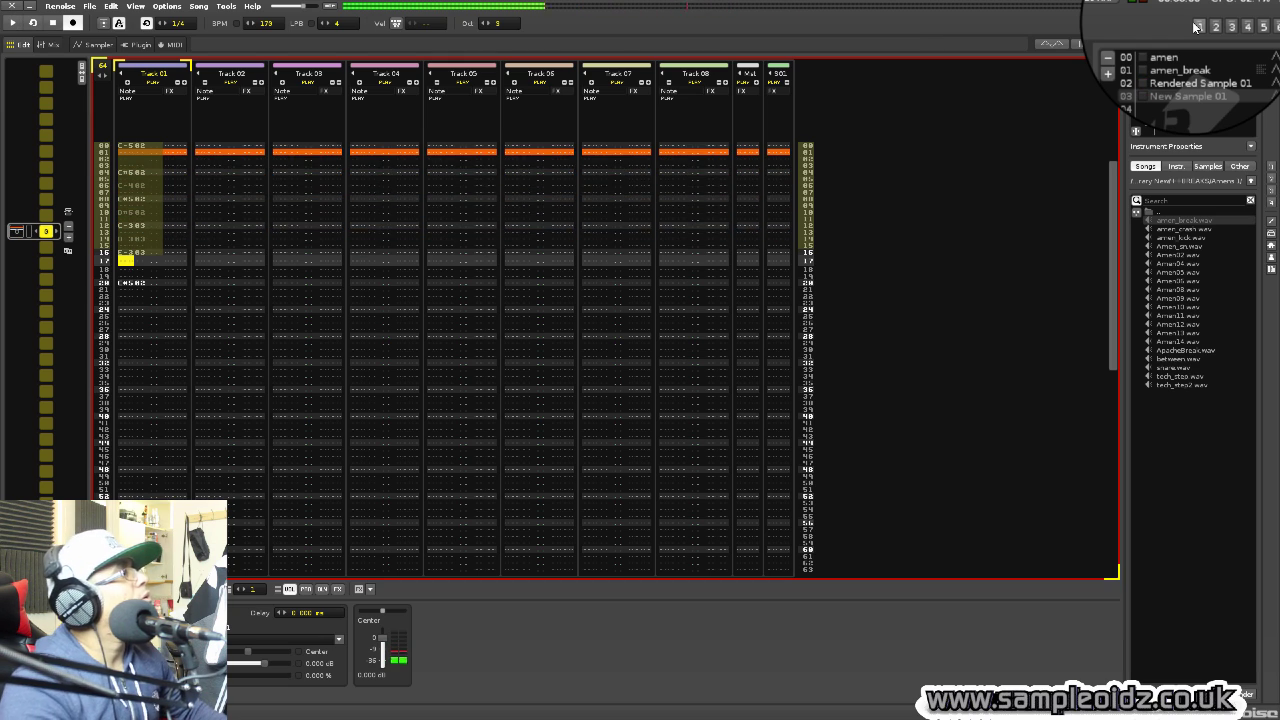
{"action": "key", "text": "space"}
{"action": "key", "text": "Up"}
{"action": "key", "text": "Up"}
{"action": "key", "text": "Up"}
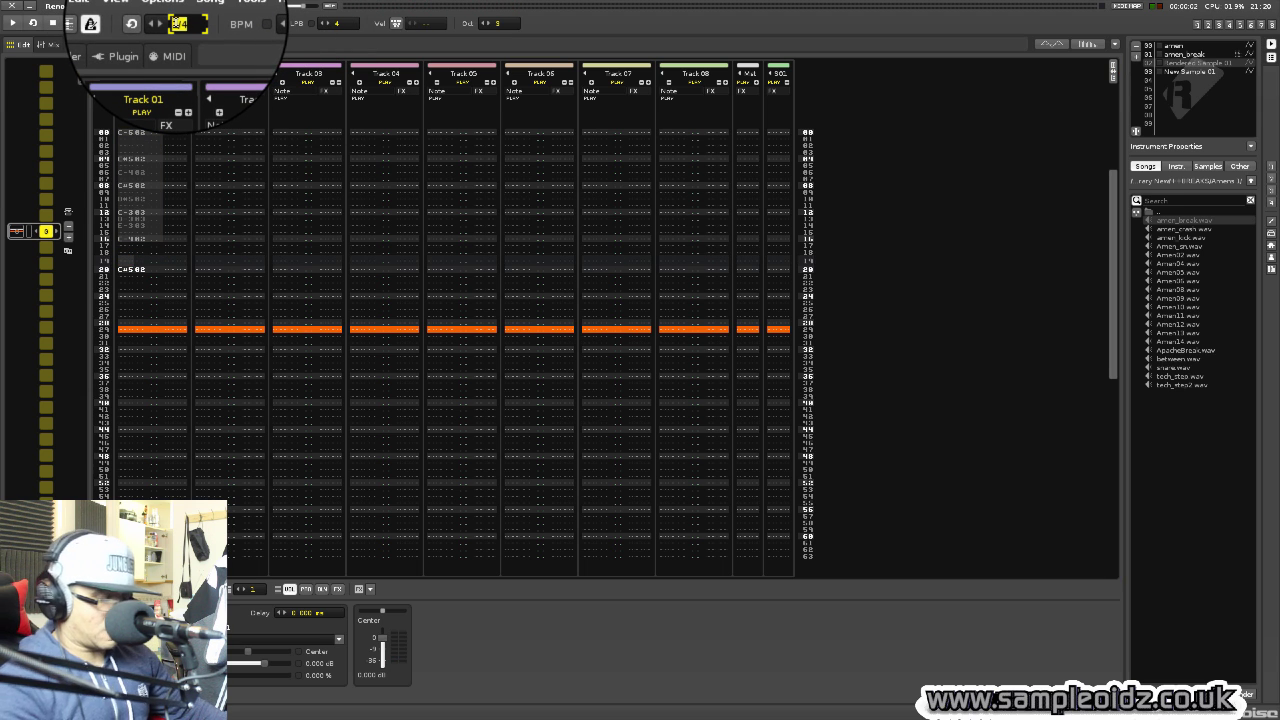
Set the pattern's block loop size to 1/2 and audition the instruments from the list.
{"action": "scroll", "coordinate": [176, 23], "scroll_direction": "up", "scroll_amount": 1}
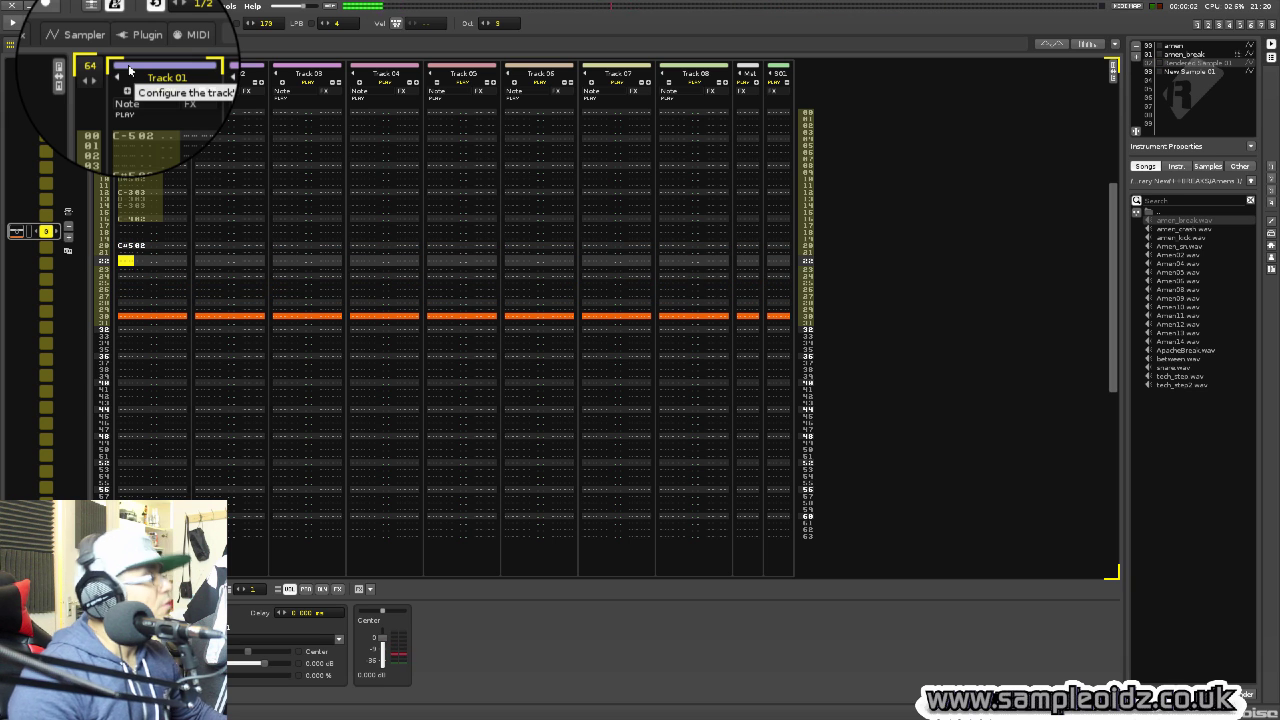
{"action": "left_click", "coordinate": [1207, 63]}
{"action": "key", "text": "alt+Up"}
{"action": "key", "text": "alt+Up"}
{"action": "key", "text": "q"}
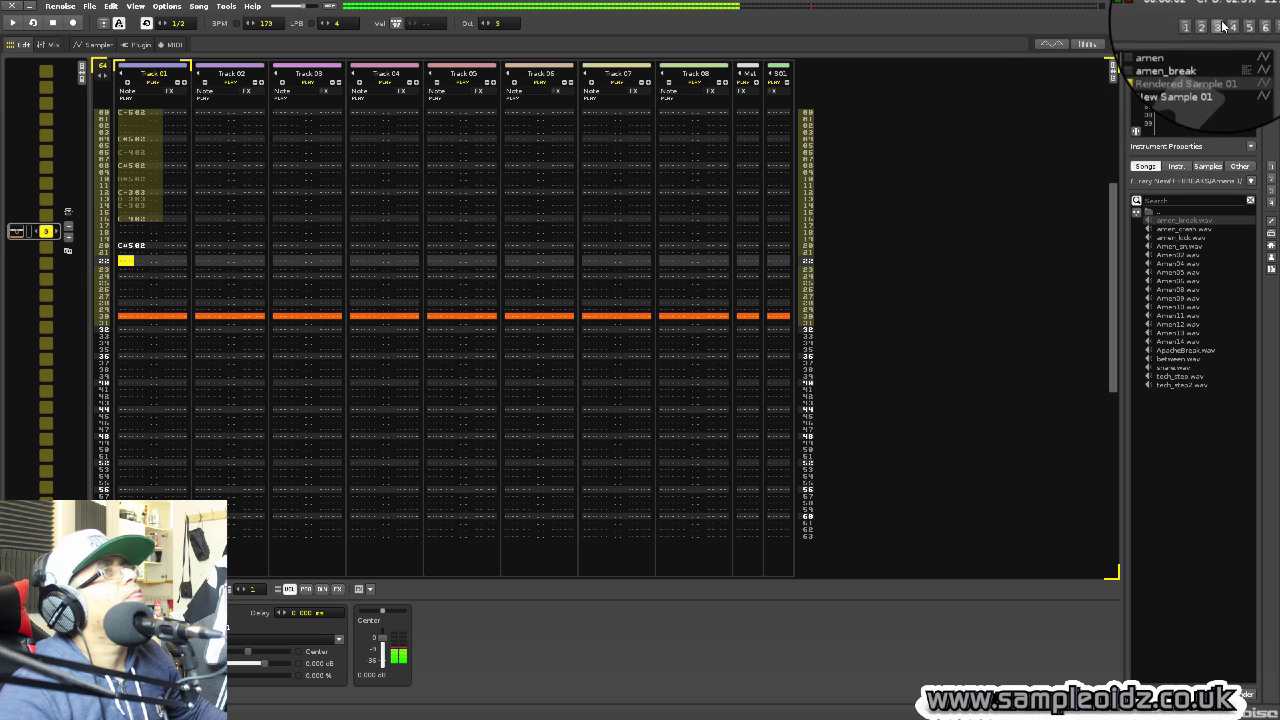
Select Rendered Sample 01, check its slices in the waveform editor, set the keyboard octave to 4, and return to the pattern.
{"action": "left_click", "coordinate": [1190, 75]}
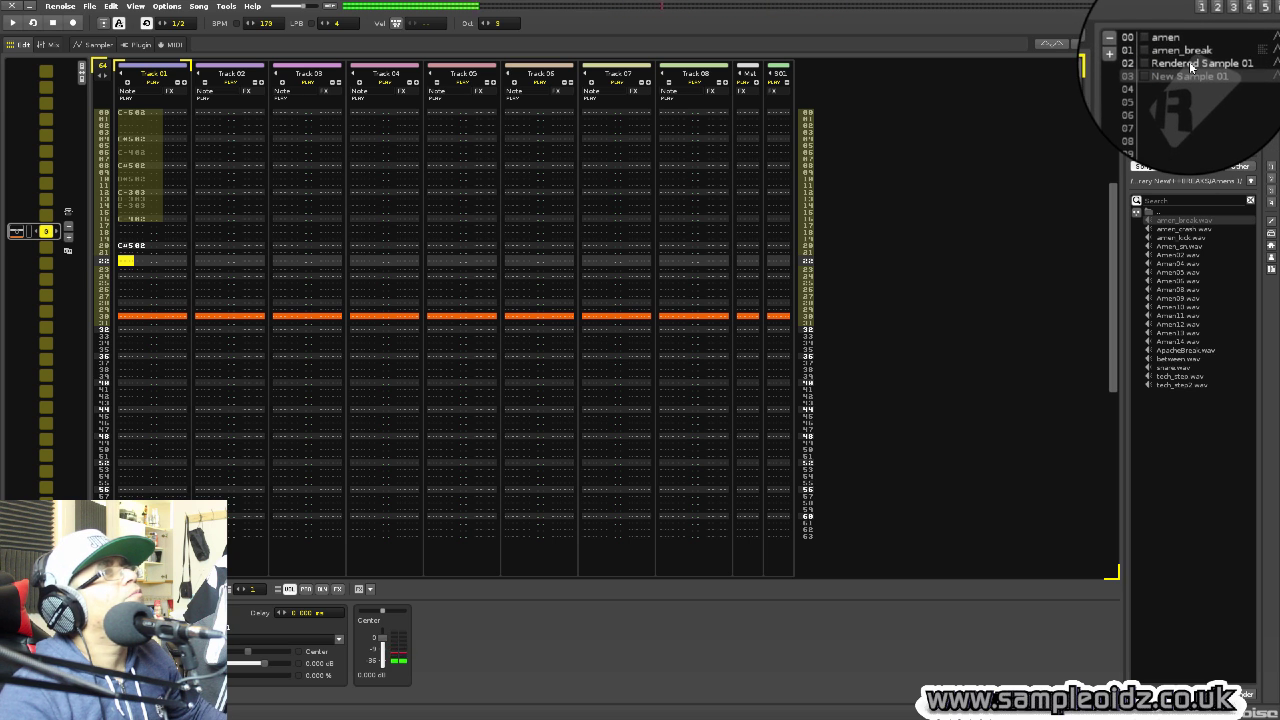
{"action": "left_click", "coordinate": [1200, 27]}
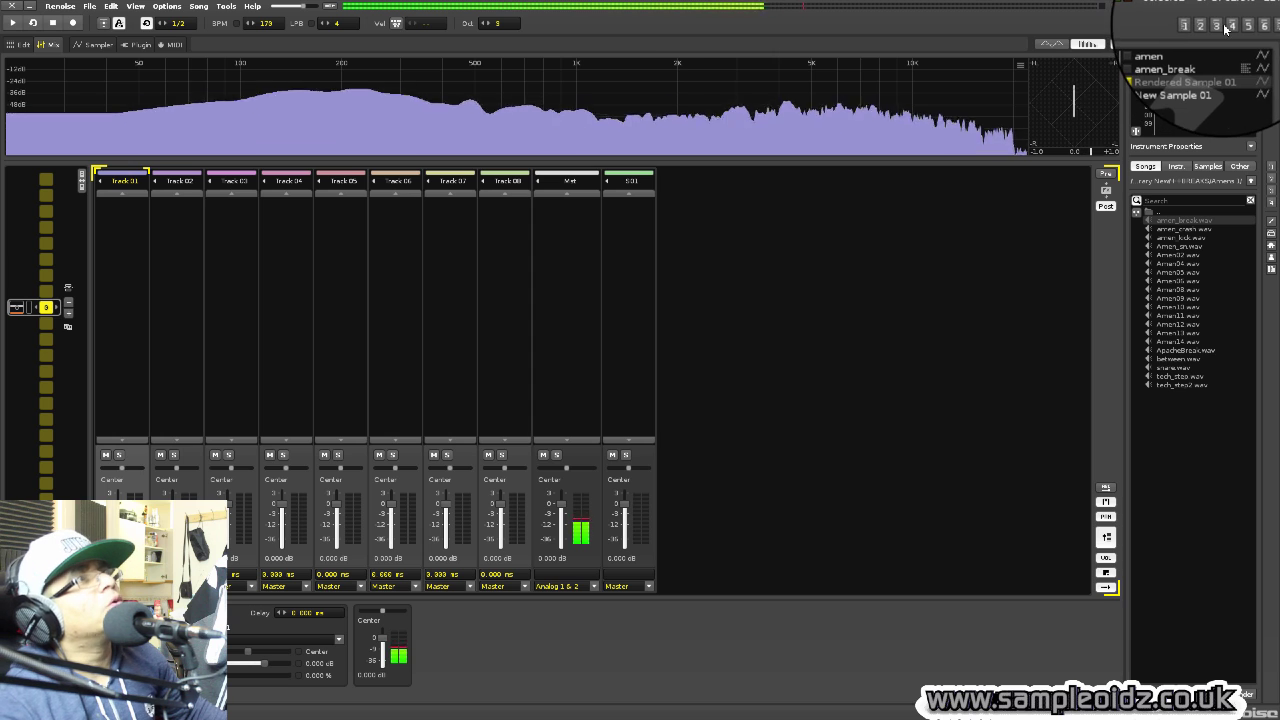
{"action": "left_click", "coordinate": [1219, 28]}
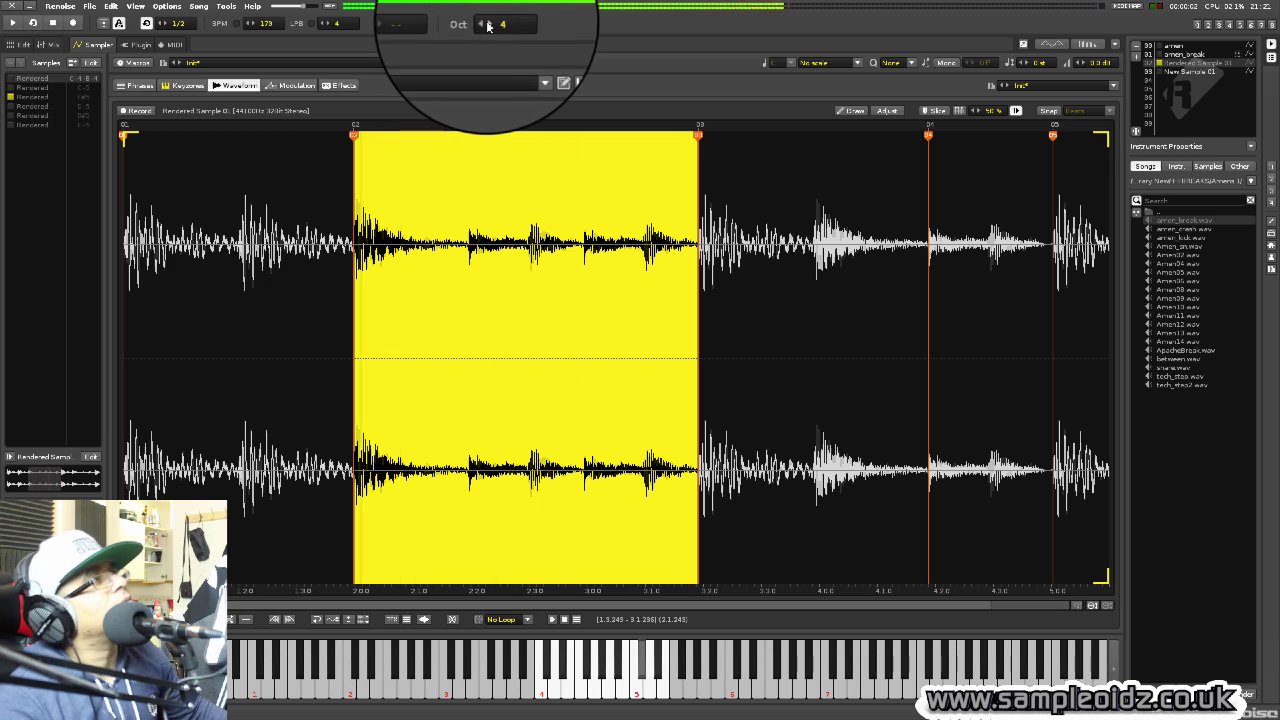
{"action": "left_click", "coordinate": [1197, 30]}
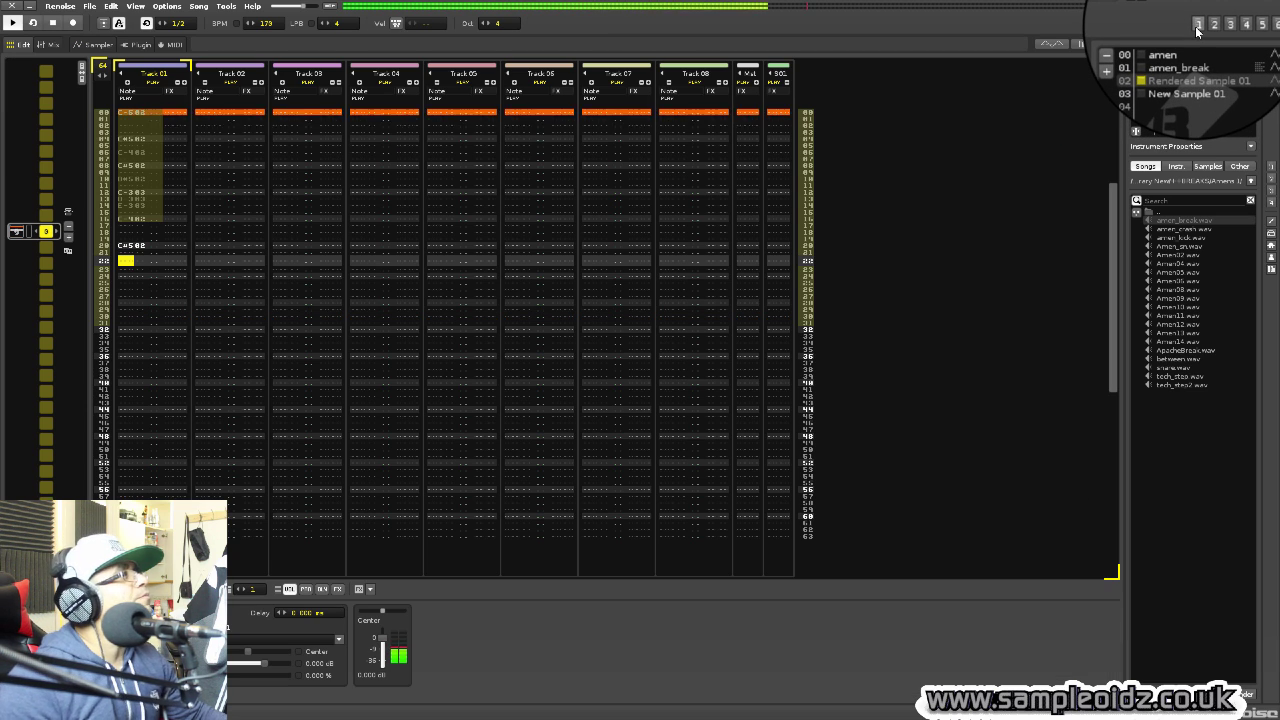
Enter C#5 for instrument 02 on lines 24, 26 and 29 of Track 01 while the pattern plays.
{"action": "key", "text": "Escape"}
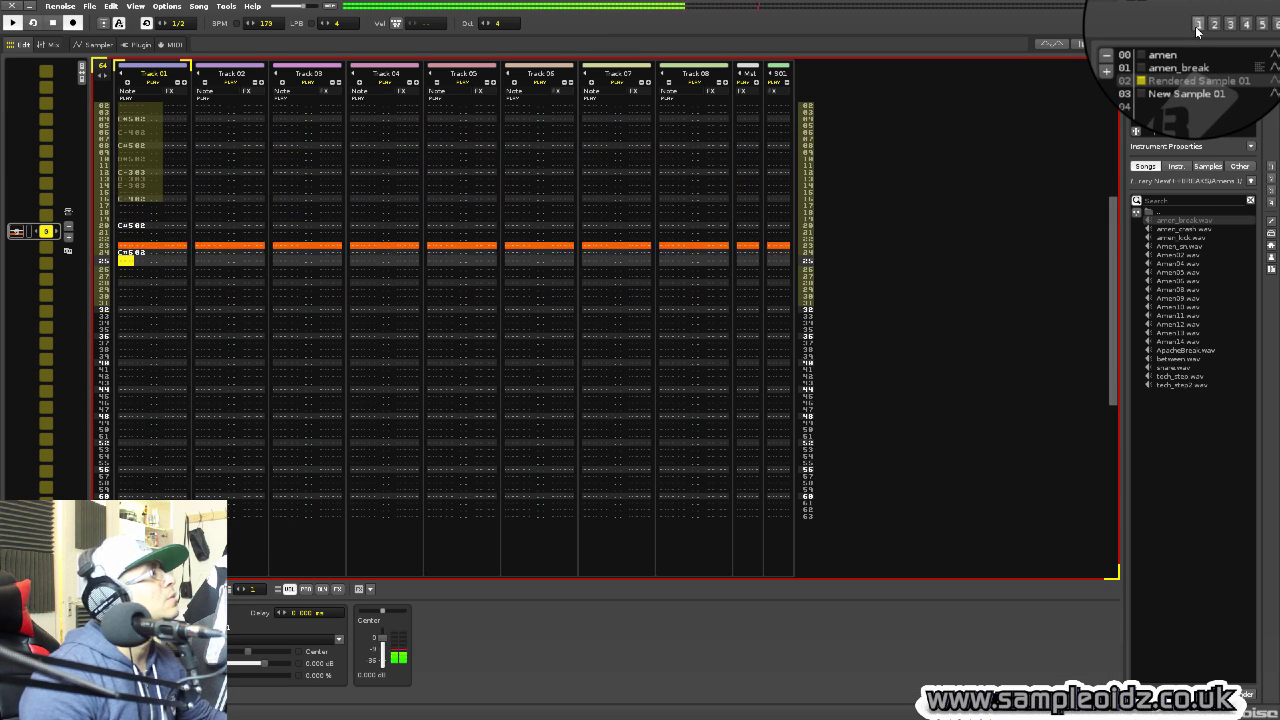
{"action": "key", "text": "Down"}
{"action": "key", "text": "Down"}
{"action": "key", "text": "Up"}
{"action": "key", "text": "2"}
{"action": "key", "text": "Down"}
{"action": "key", "text": "Down"}
{"action": "key", "text": "alt+Down"}
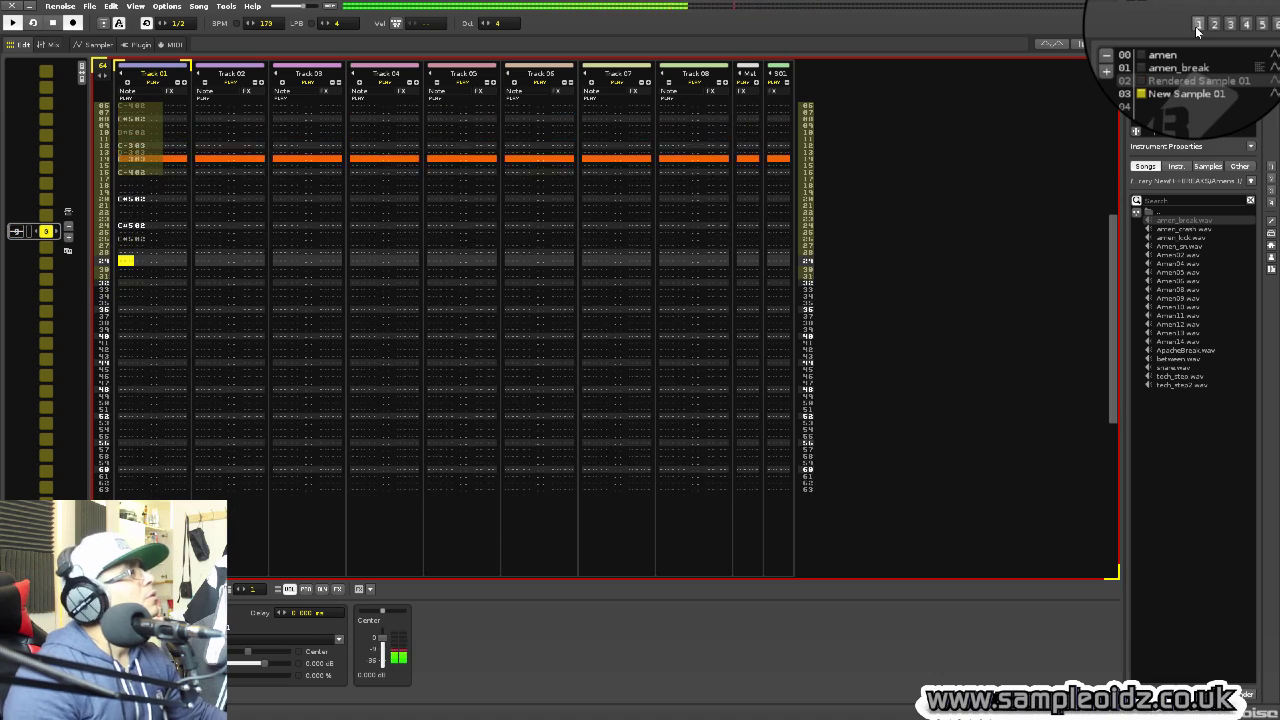
{"action": "key", "text": "Down"}
{"action": "key", "text": "Up"}
{"action": "key", "text": "2"}
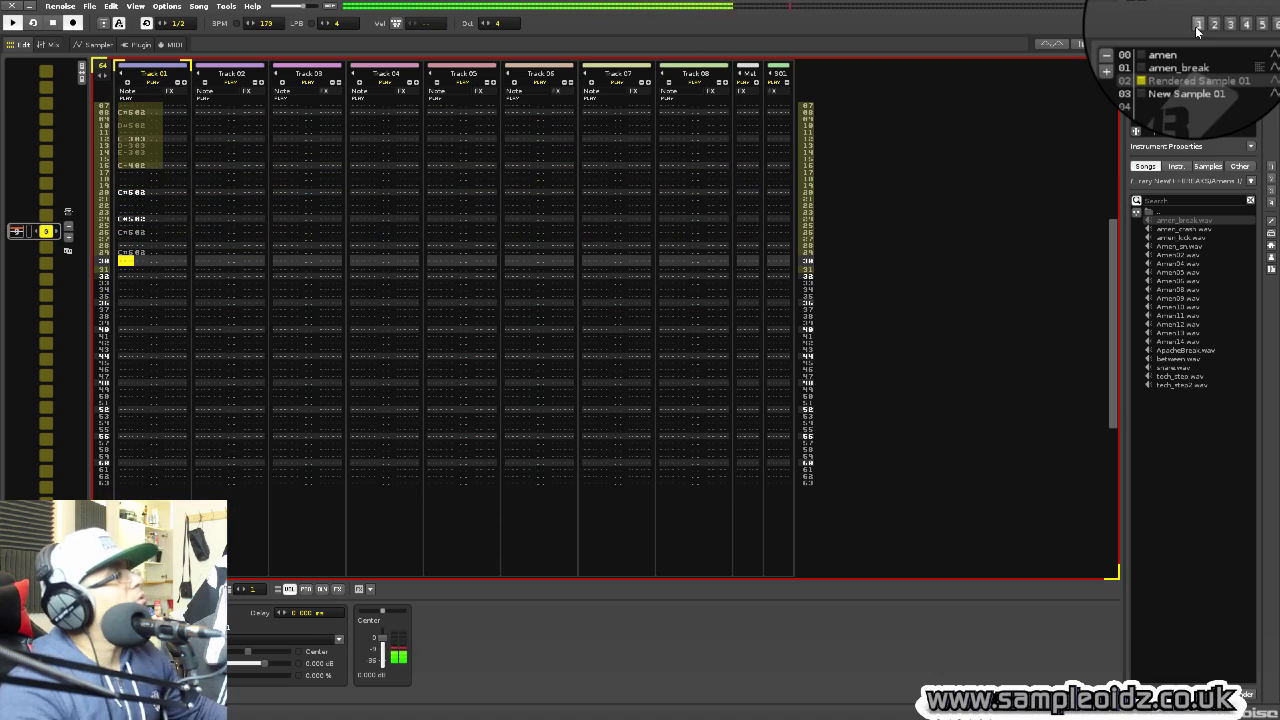
Fill lines 32 to 61 of Track 01 with alternating C-5, C#5 and D#5 slice notes for instrument 02, and end recording.
{"action": "key", "text": "Escape"}
{"action": "key", "text": "Down"}
{"action": "key", "text": "Down"}
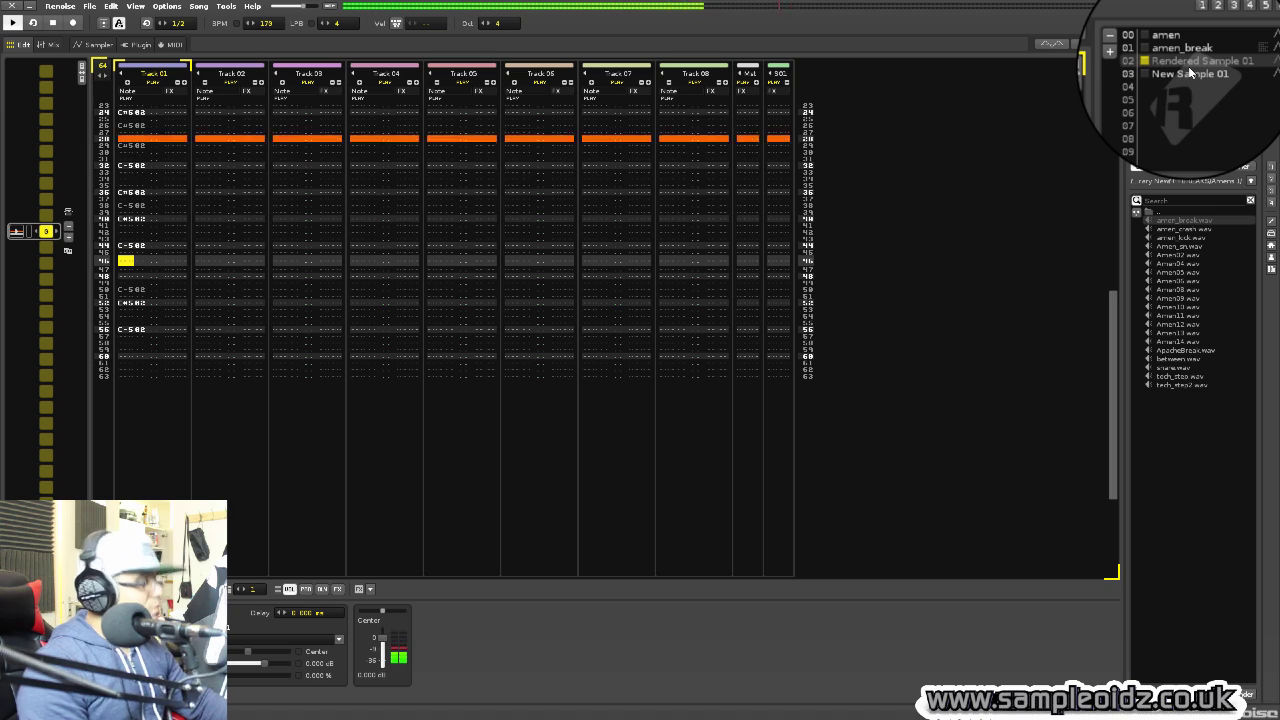
{"action": "key", "text": "Escape"}
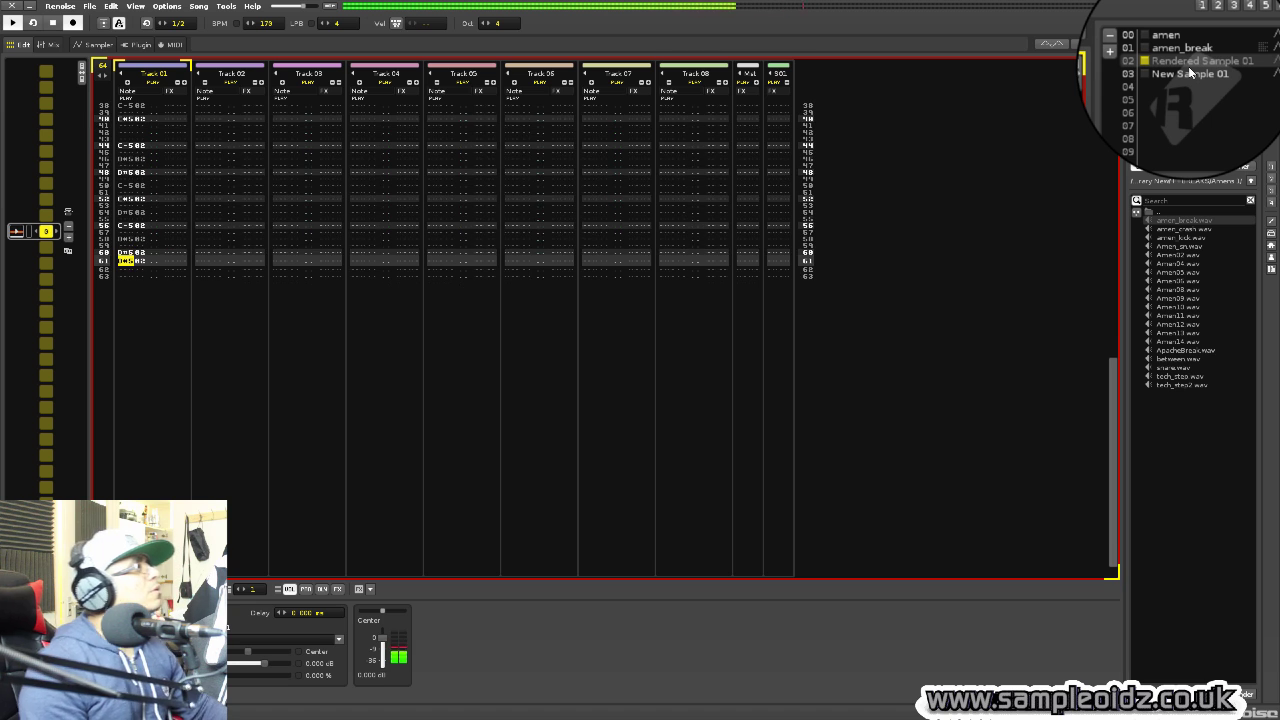
{"action": "key", "text": "Escape"}
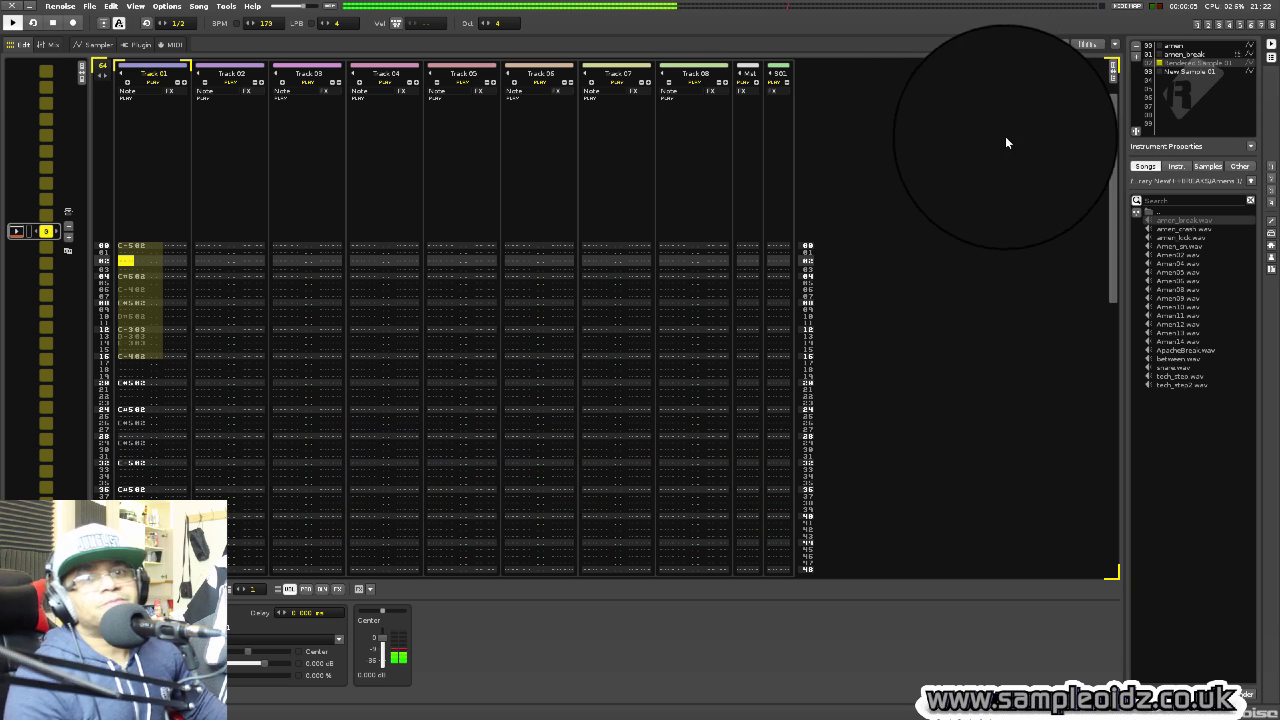
Duplicate pattern 0 in the sequence and vary the copy's Track 01 with C#5 on line 00 and an extra C#5 on line 25.
{"action": "left_click", "coordinate": [69, 250]}
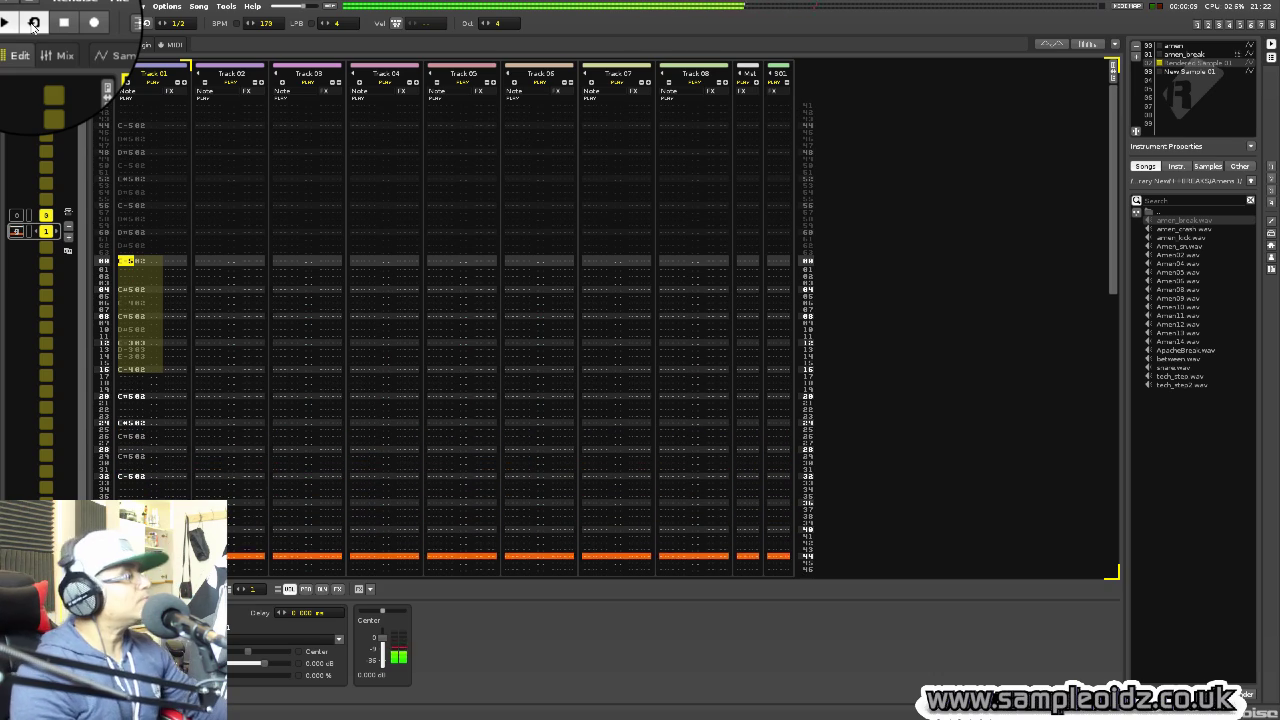
{"action": "key", "text": "Escape"}
{"action": "key", "text": "Down"}
{"action": "key", "text": "Down"}
{"action": "key", "text": "Down"}
{"action": "key", "text": "Down"}
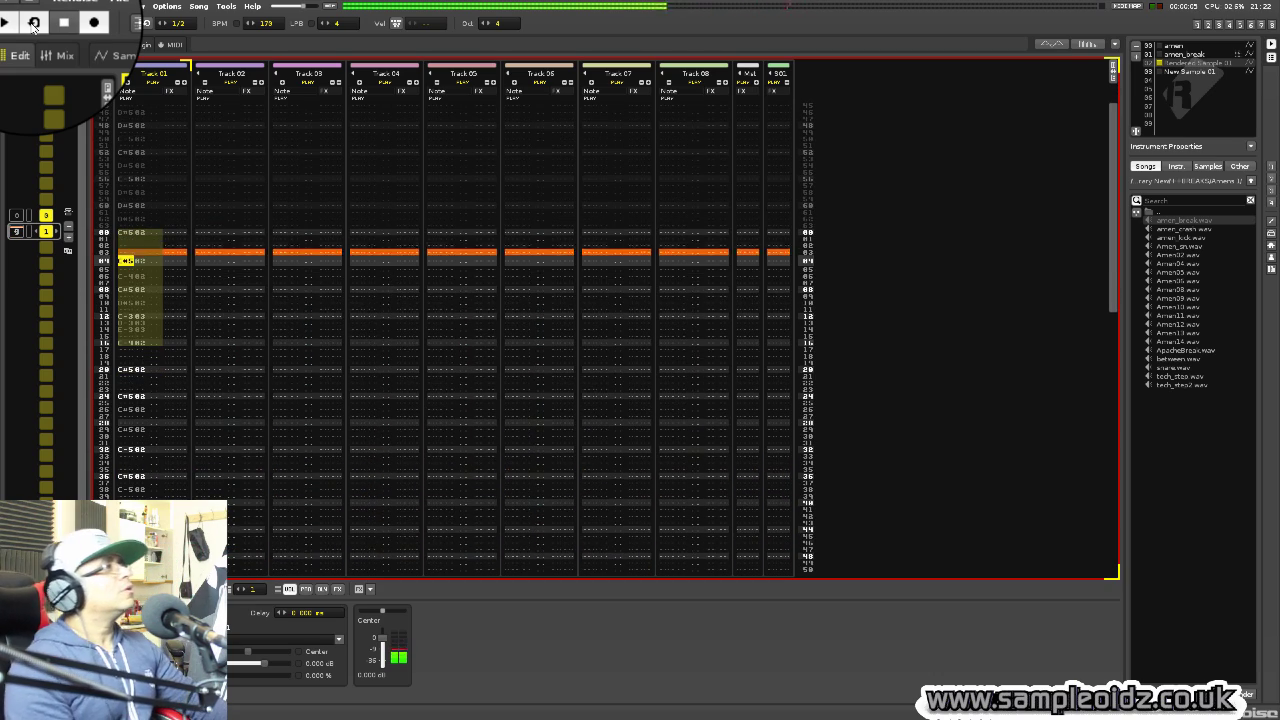
{"action": "key", "text": "alt+Down"}
{"action": "key", "text": "Down"}
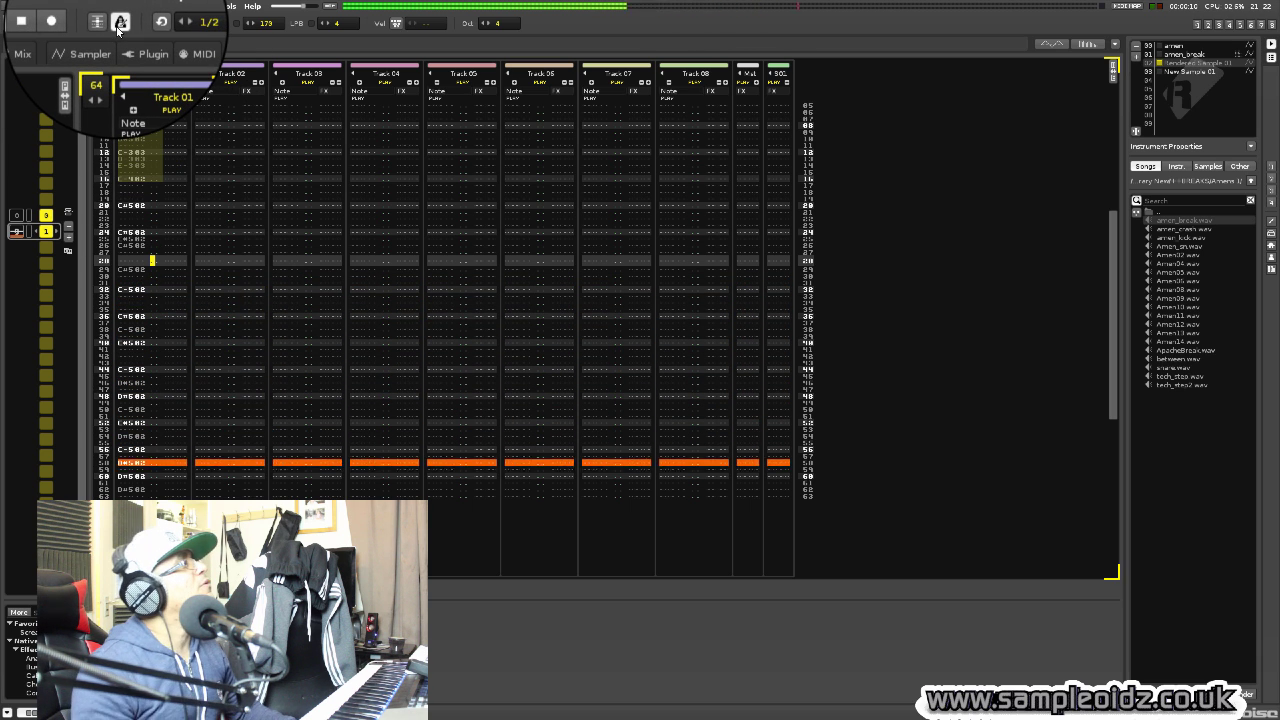
Fill Track 01's effect column with the pitch slide down command (D) from line 32 to line 63 of the second pattern.
{"action": "key", "text": "Escape"}
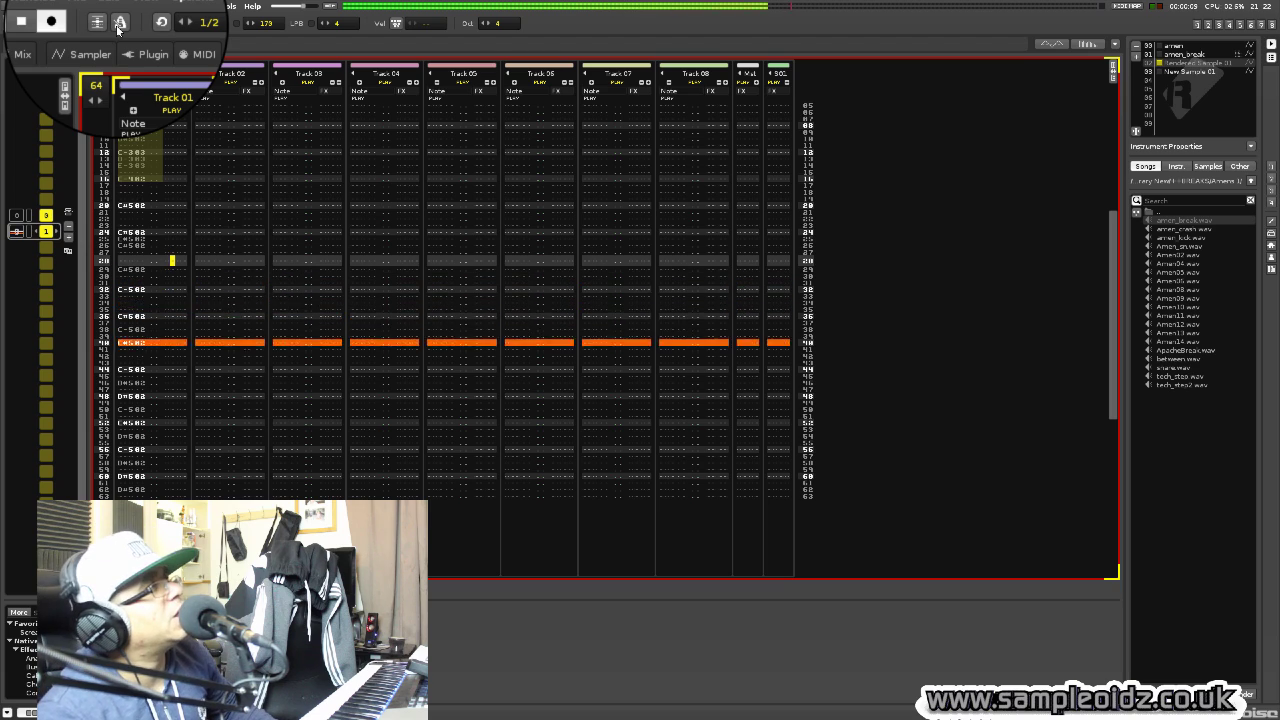
{"action": "key", "text": "Down"}
{"action": "key", "text": "Down"}
{"action": "key", "text": "Down"}
{"action": "key", "text": "Down"}
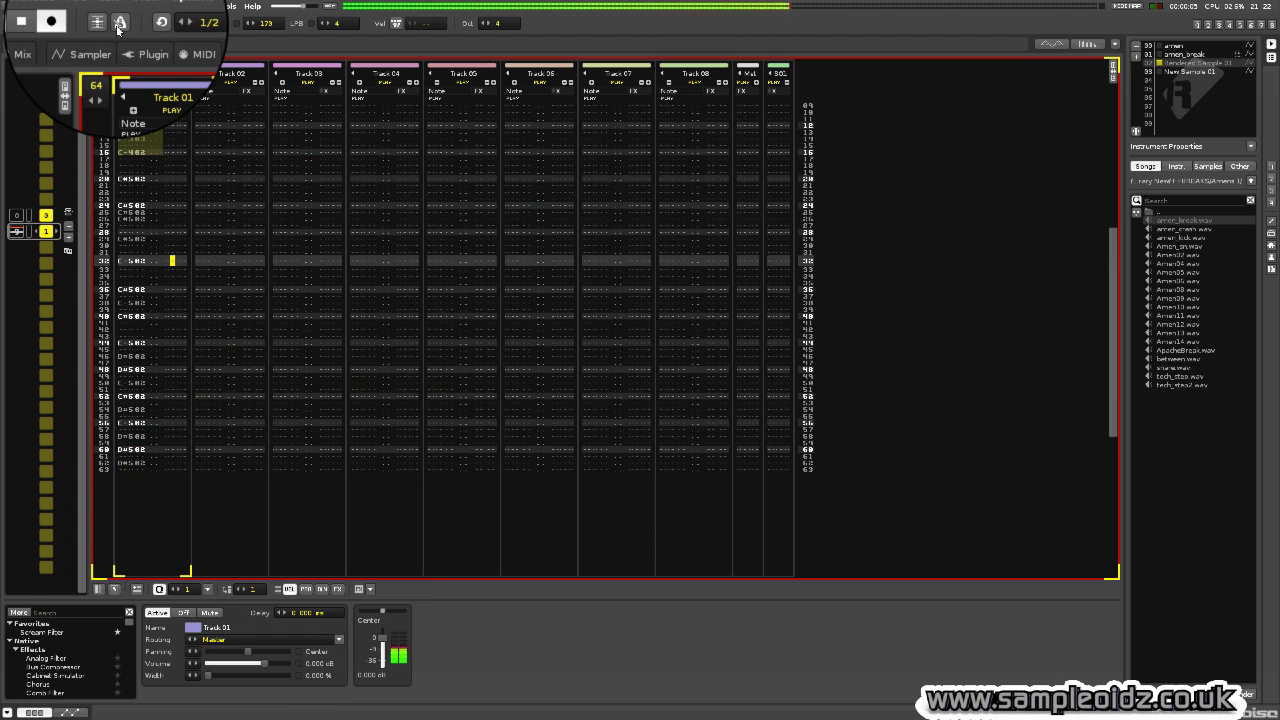
{"action": "type", "text": "dddddddddddddddddddddddddddddddd"}
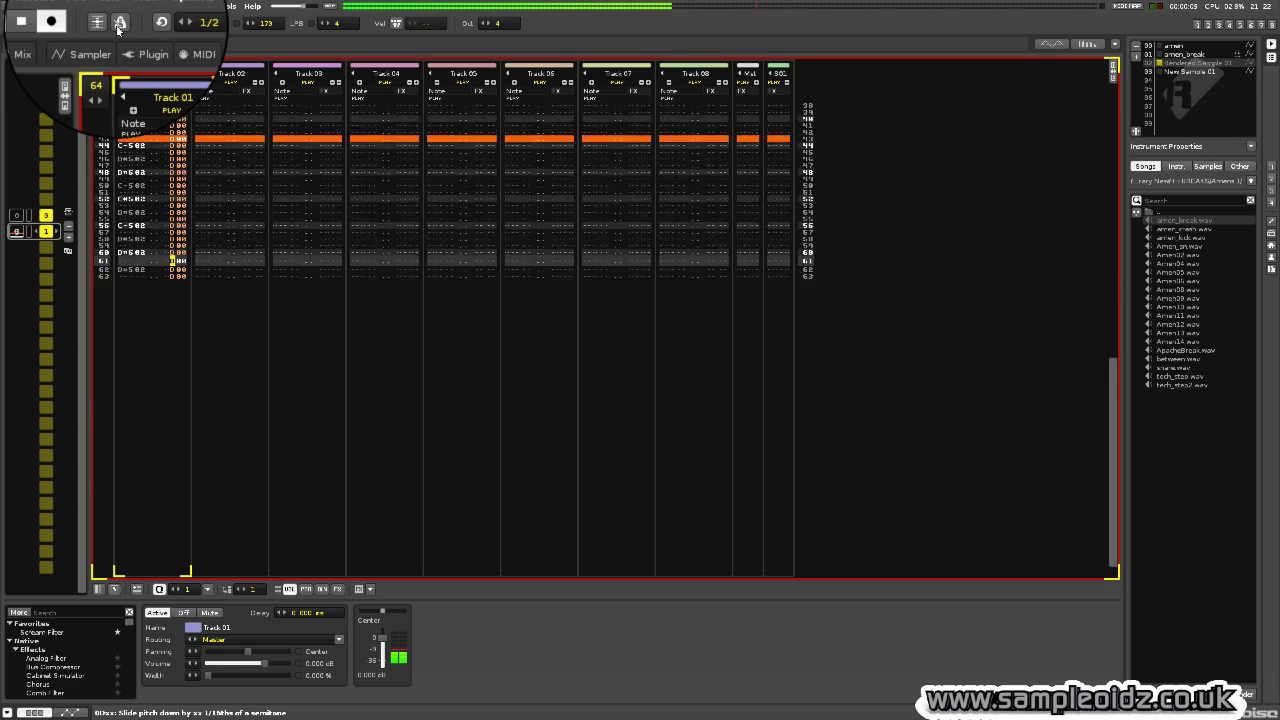
{"action": "key", "text": "space"}
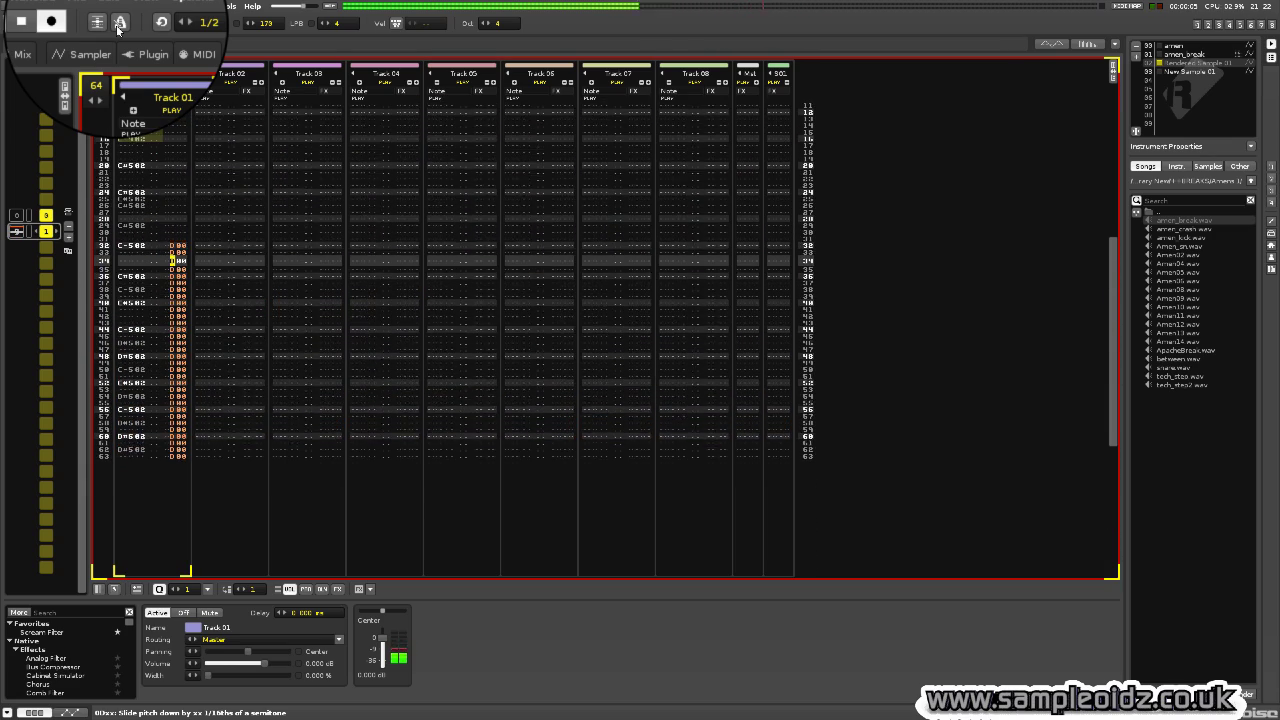
Set the pitch slide down value to 10 on lines 32 to 63 of Track 01, and stop playback.
{"action": "key", "text": "1"}
{"action": "key", "text": "1"}
{"action": "key", "text": "1"}
{"action": "key", "text": "1"}
{"action": "key", "text": "1"}
{"action": "key", "text": "1"}
{"action": "key", "text": "1"}
{"action": "key", "text": "1"}
{"action": "key", "text": "1"}
{"action": "key", "text": "1"}
{"action": "key", "text": "1"}
{"action": "key", "text": "1"}
{"action": "key", "text": "1"}
{"action": "key", "text": "1"}
{"action": "key", "text": "1"}
{"action": "key", "text": "1"}
{"action": "key", "text": "1"}
{"action": "key", "text": "1"}
{"action": "key", "text": "1"}
{"action": "key", "text": "1"}
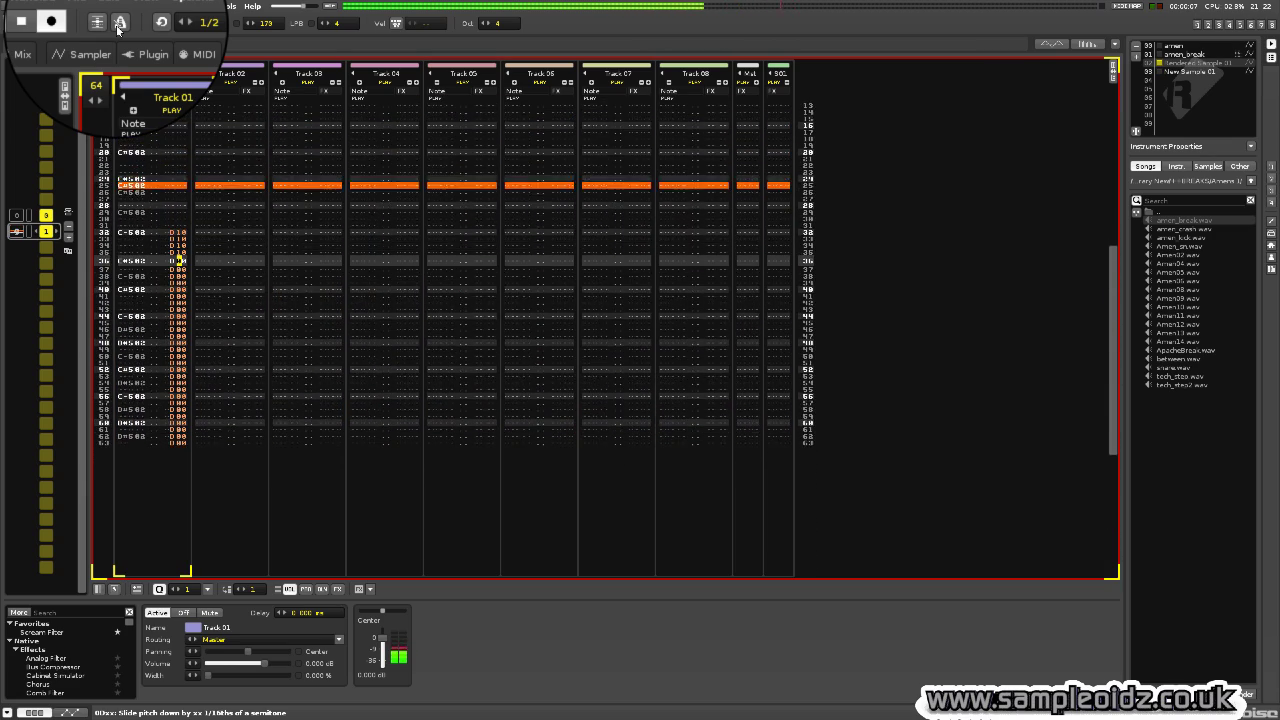
{"action": "key", "text": "1"}
{"action": "key", "text": "1"}
{"action": "key", "text": "1"}
{"action": "key", "text": "1"}
{"action": "key", "text": "1"}
{"action": "key", "text": "1"}
{"action": "key", "text": "1"}
{"action": "key", "text": "1"}
{"action": "key", "text": "1"}
{"action": "key", "text": "1"}
{"action": "key", "text": "1"}
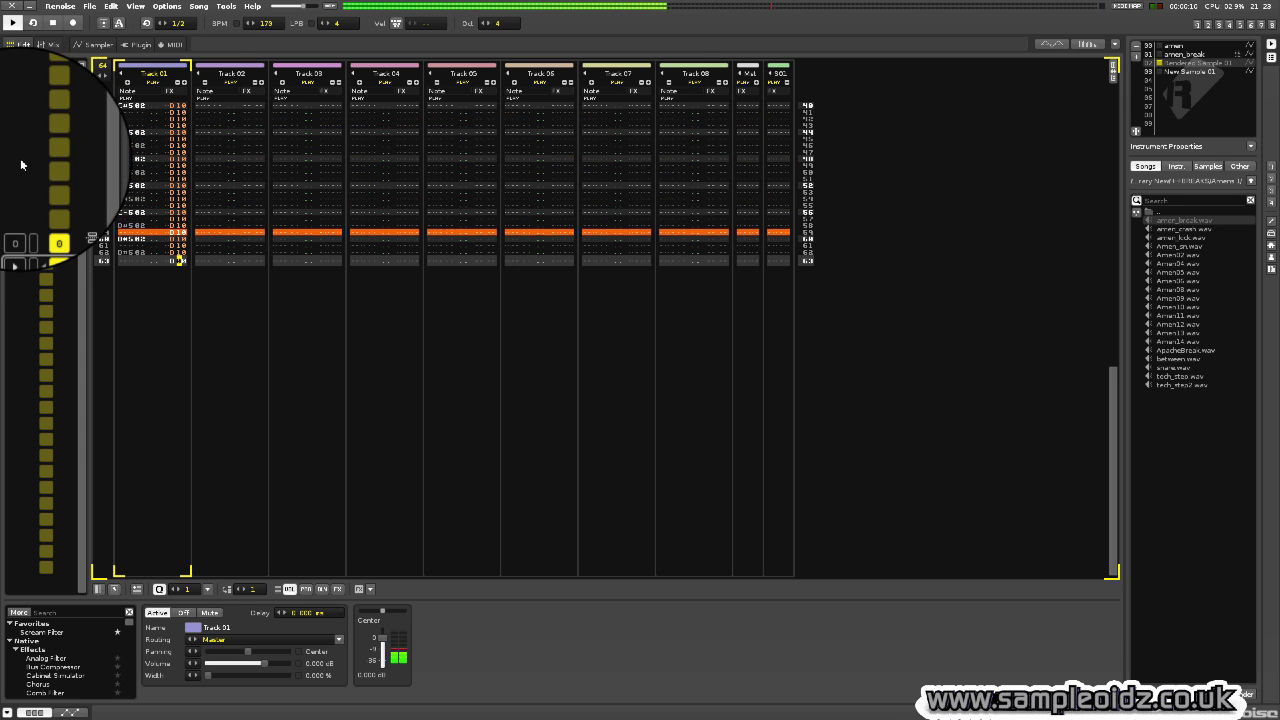
{"action": "key", "text": "space"}
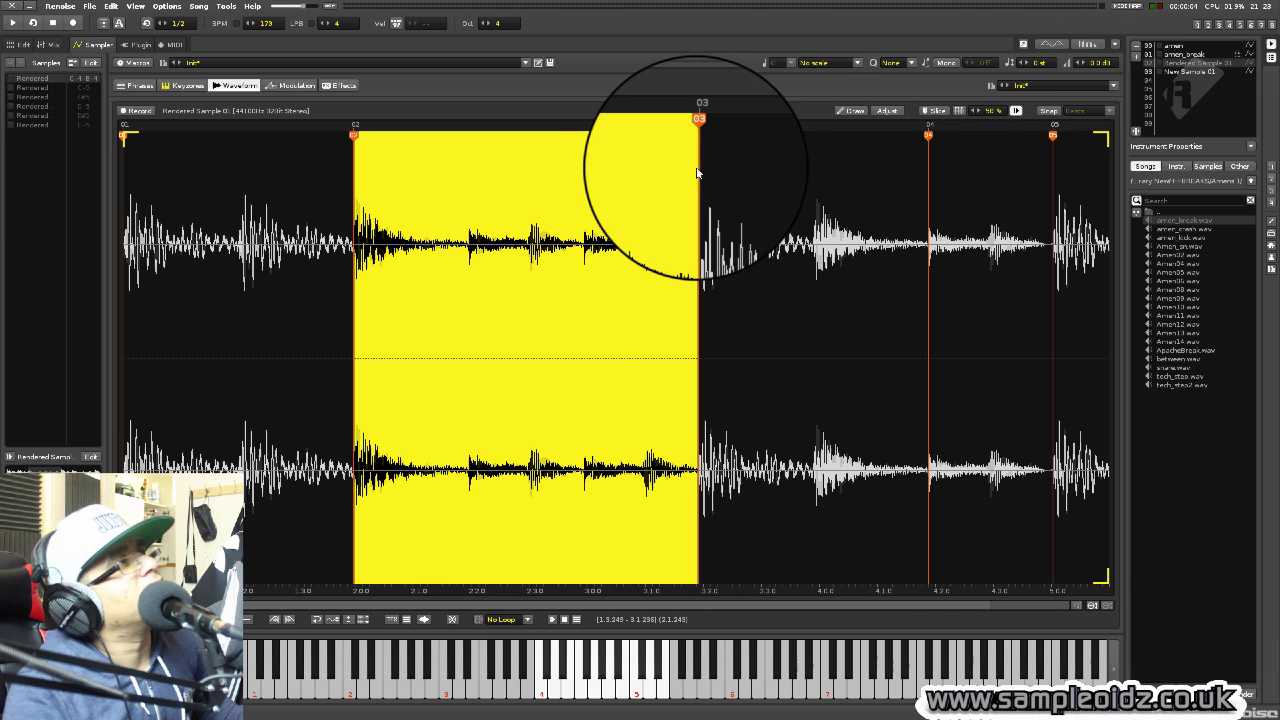
Copy the middle section of slice 02 from Rendered Sample 01 and paste it as a sample into empty instrument slot 04.
{"action": "left_click", "coordinate": [530, 275]}
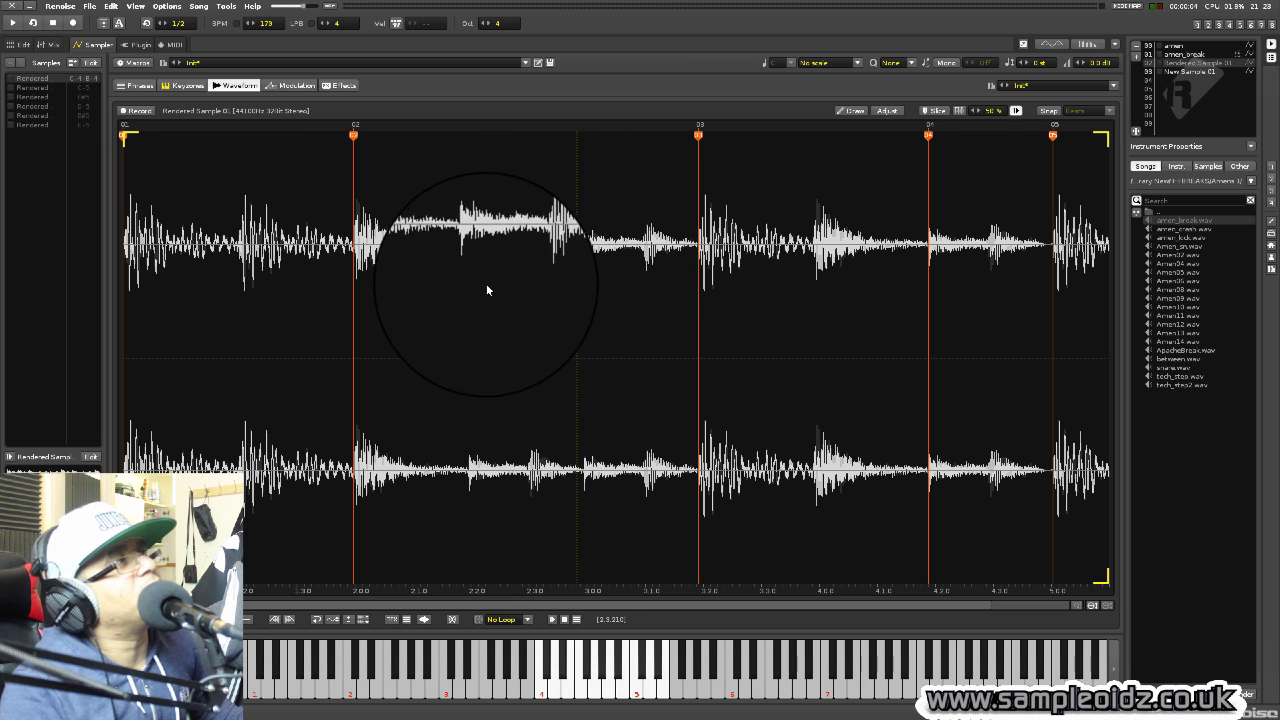
{"action": "mouse_move", "coordinate": [470, 288]}
{"action": "left_mouse_down"}
{"action": "mouse_move", "coordinate": [590, 315]}
{"action": "mouse_move", "coordinate": [467, 286]}
{"action": "left_mouse_up"}
{"action": "left_click", "coordinate": [585, 278]}
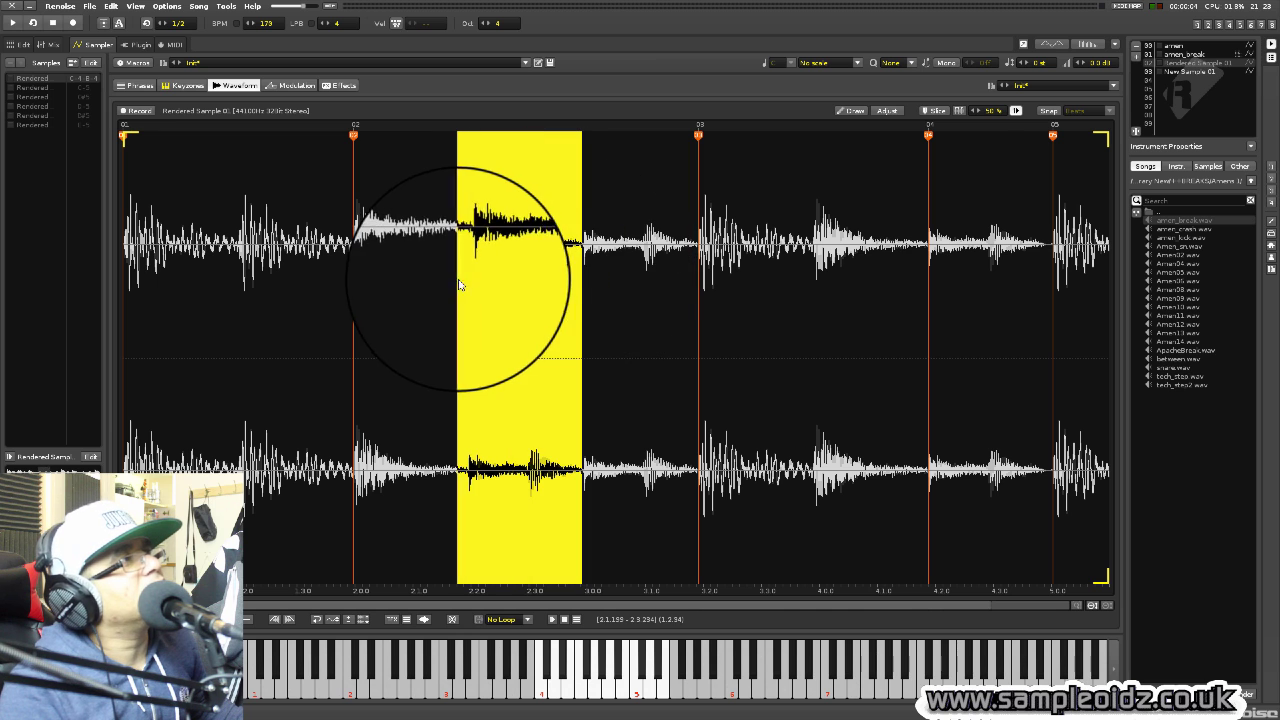
{"action": "right_click", "coordinate": [512, 262]}
{"action": "left_click", "coordinate": [543, 286]}
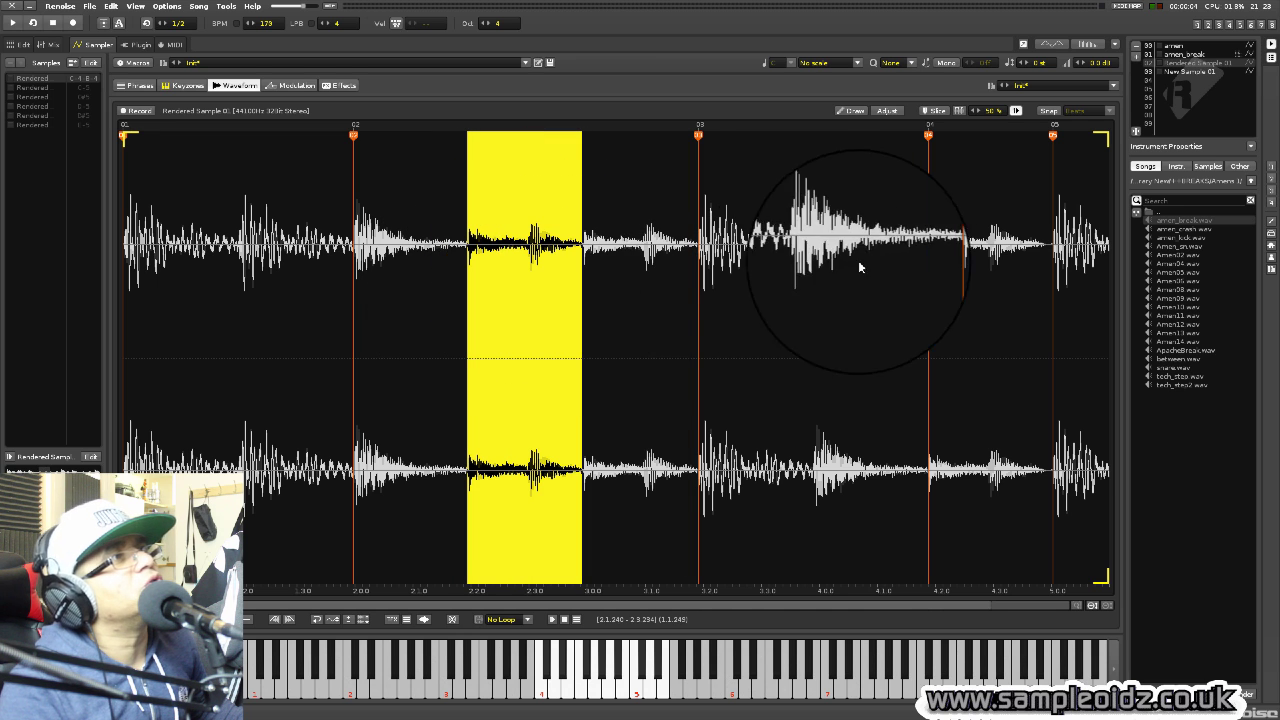
{"action": "left_click", "coordinate": [1193, 80]}
{"action": "right_click", "coordinate": [414, 228]}
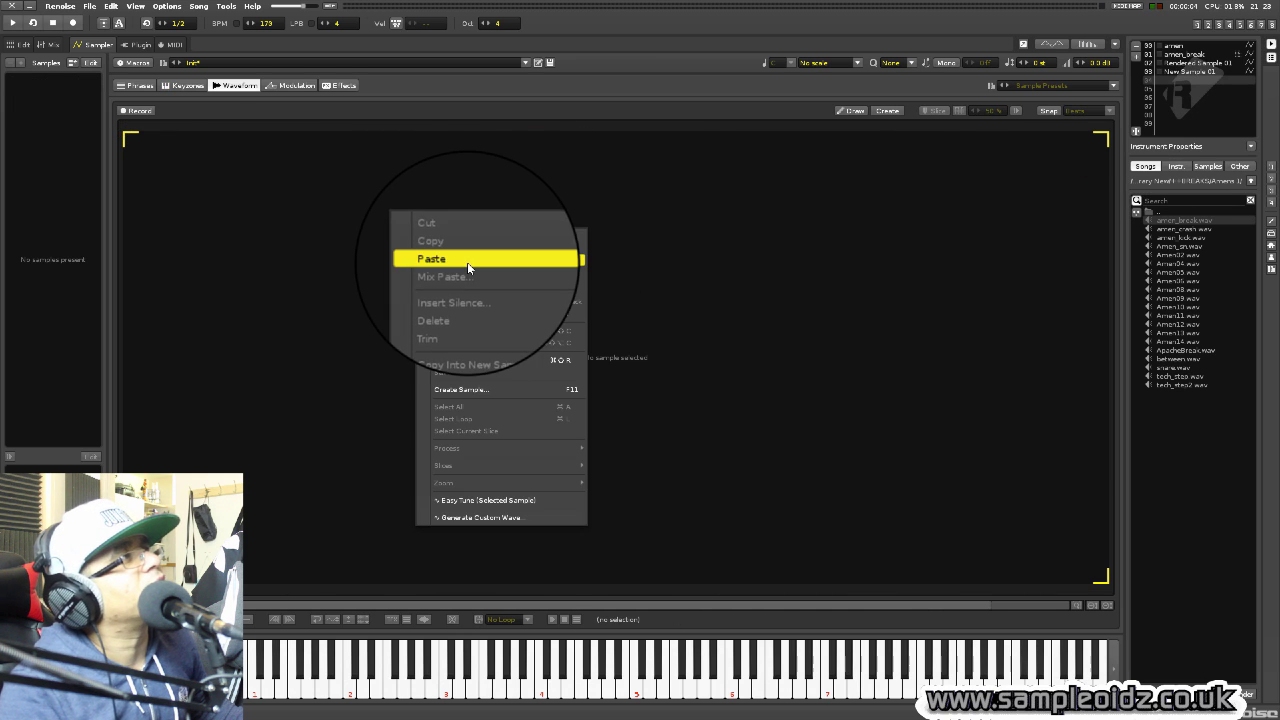
{"action": "left_click", "coordinate": [467, 262]}
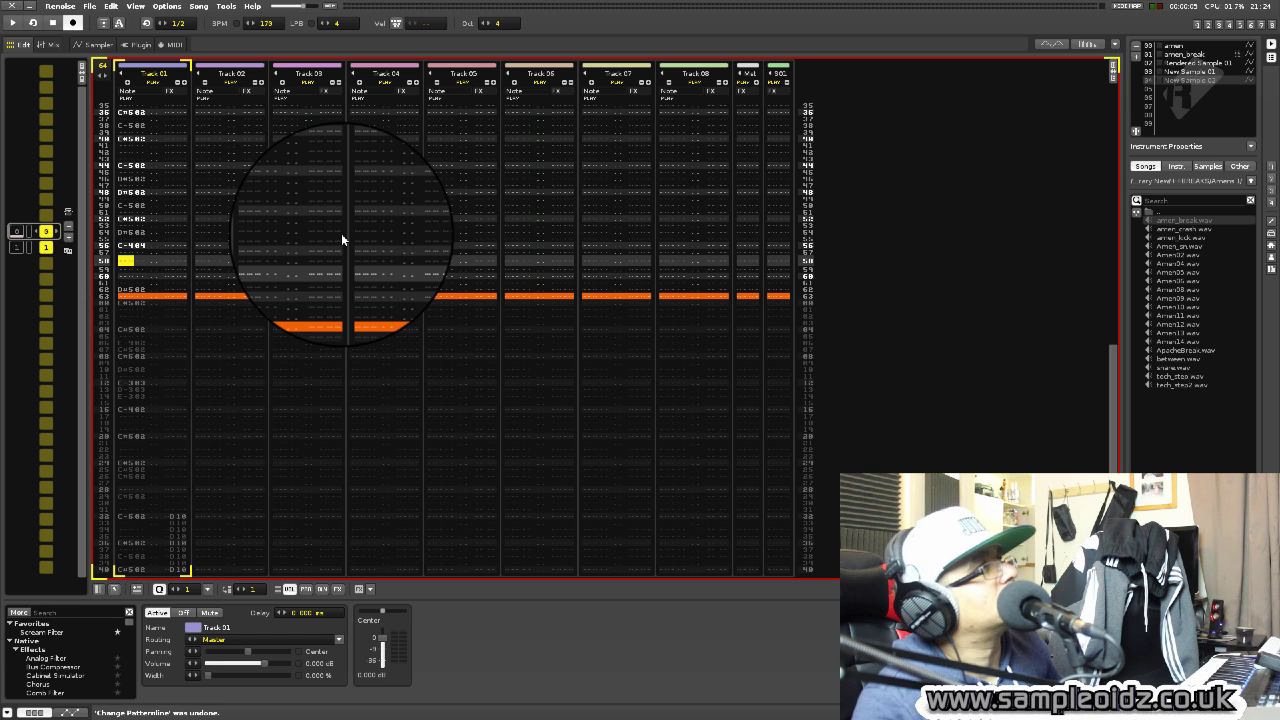
Undo the last note changes on Track 01 from line 56 onward, restoring the original notes.
{"action": "key", "text": "ctrl+z"}
{"action": "key", "text": "ctrl+z"}
{"action": "key", "text": "ctrl+z"}
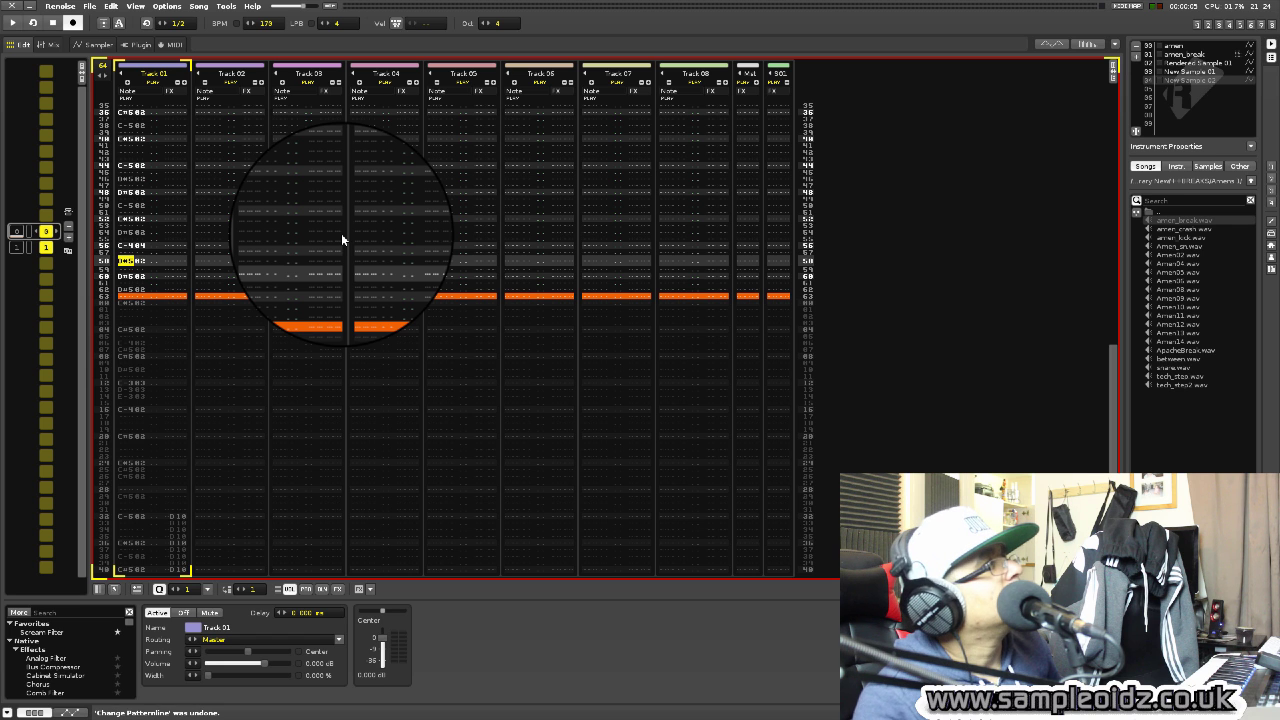
{"action": "key", "text": "space"}
{"action": "key", "text": "space"}
Render lines 56 to 63 of Track 01 in the first pattern to a new sample.
{"action": "left_click_drag", "start_coordinate": [129, 247], "coordinate": [130, 311]}
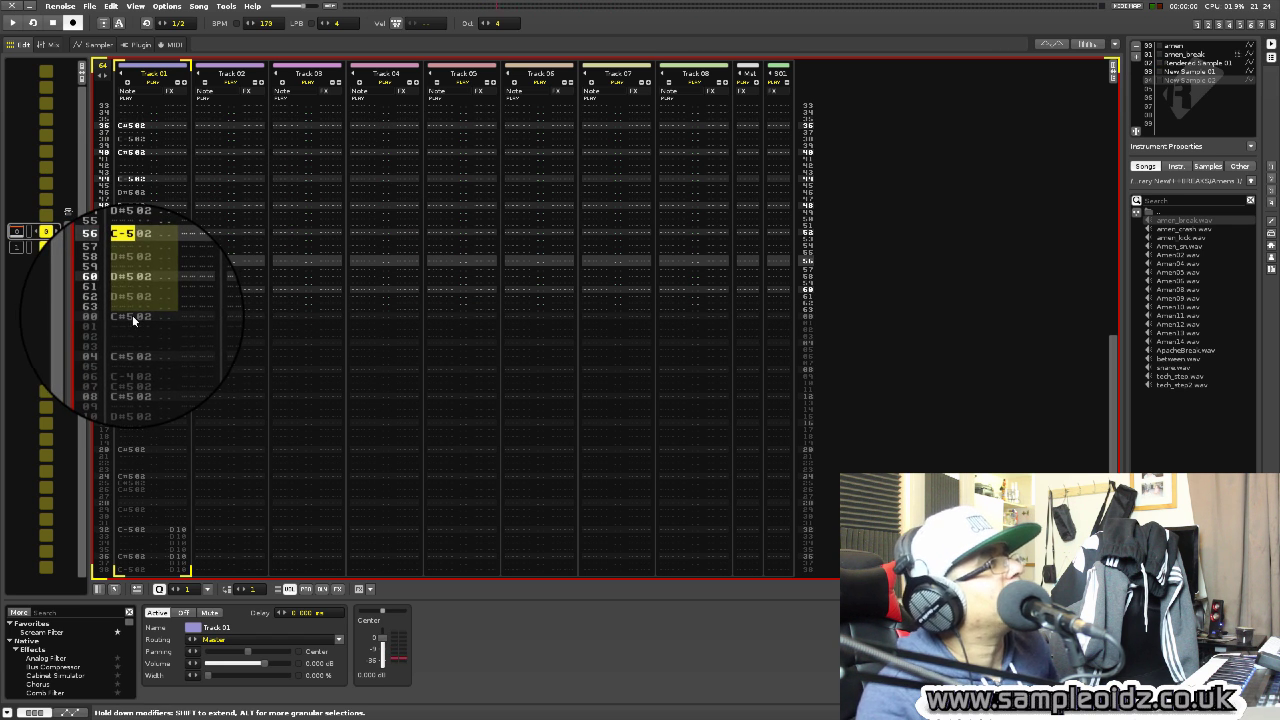
{"action": "right_click", "coordinate": [129, 263]}
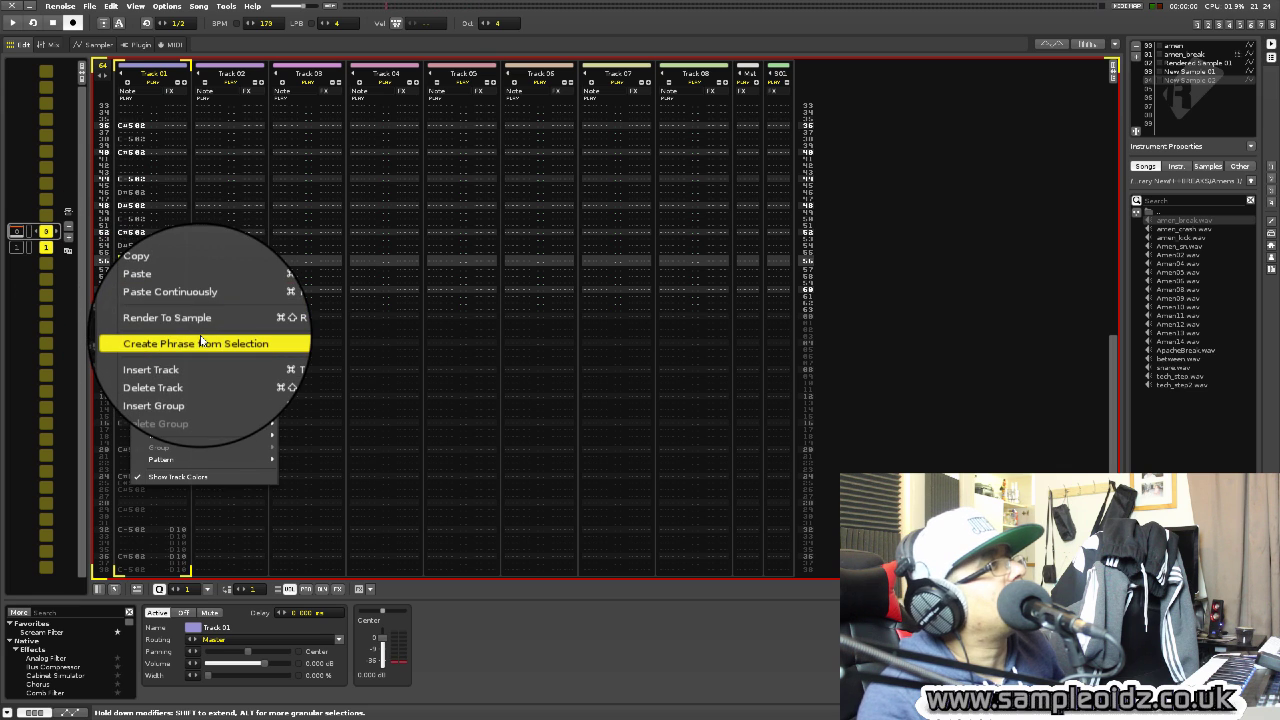
{"action": "left_click", "coordinate": [203, 321]}
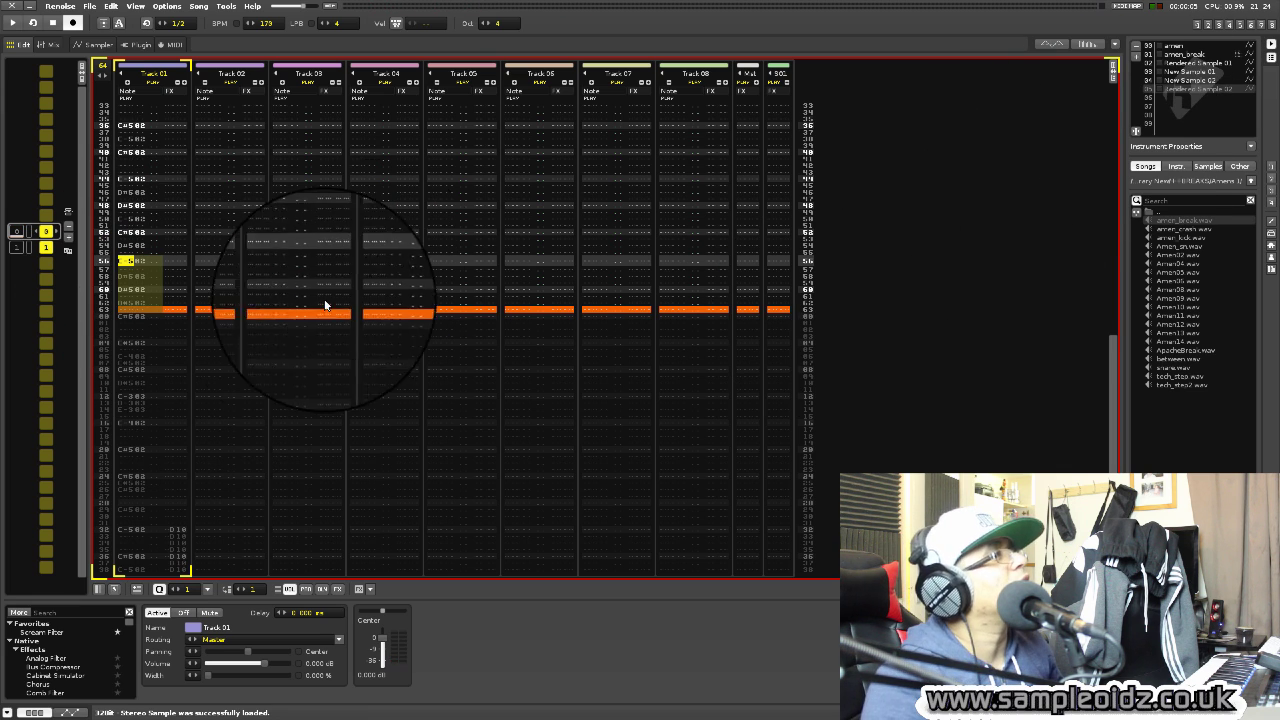
Clear the notes on lines 56 to 63 of Track 01.
{"action": "key", "text": "Delete"}
{"action": "key", "text": "Delete"}
{"action": "key", "text": "Delete"}
{"action": "key", "text": "Delete"}
{"action": "key", "text": "Delete"}
{"action": "key", "text": "Delete"}
{"action": "key", "text": "Delete"}
{"action": "key", "text": "Delete"}
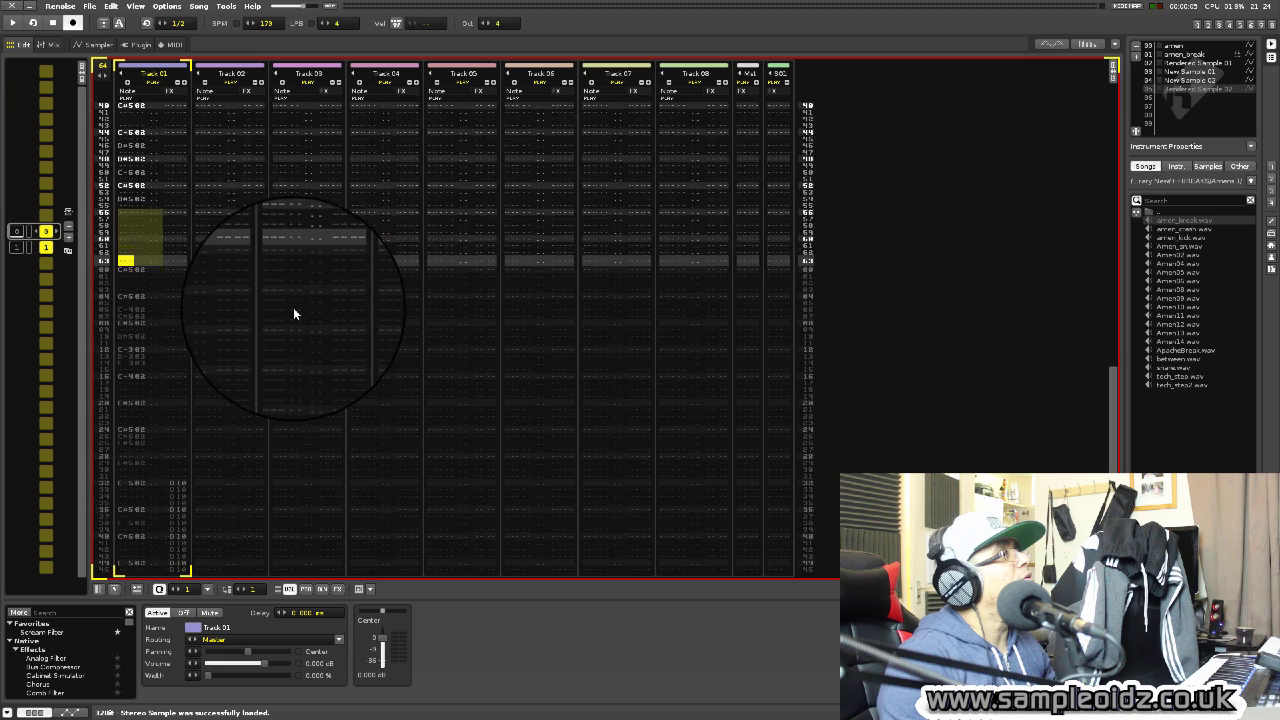
Enter C-4 with instrument 05 on line 56 of Track 01 and start playback.
{"action": "key", "text": "Up"}
{"action": "key", "text": "Up"}
{"action": "key", "text": "Up"}
{"action": "key", "text": "Up"}
{"action": "key", "text": "Up"}
{"action": "key", "text": "Up"}
{"action": "key", "text": "Up"}
{"action": "key", "text": "Up"}
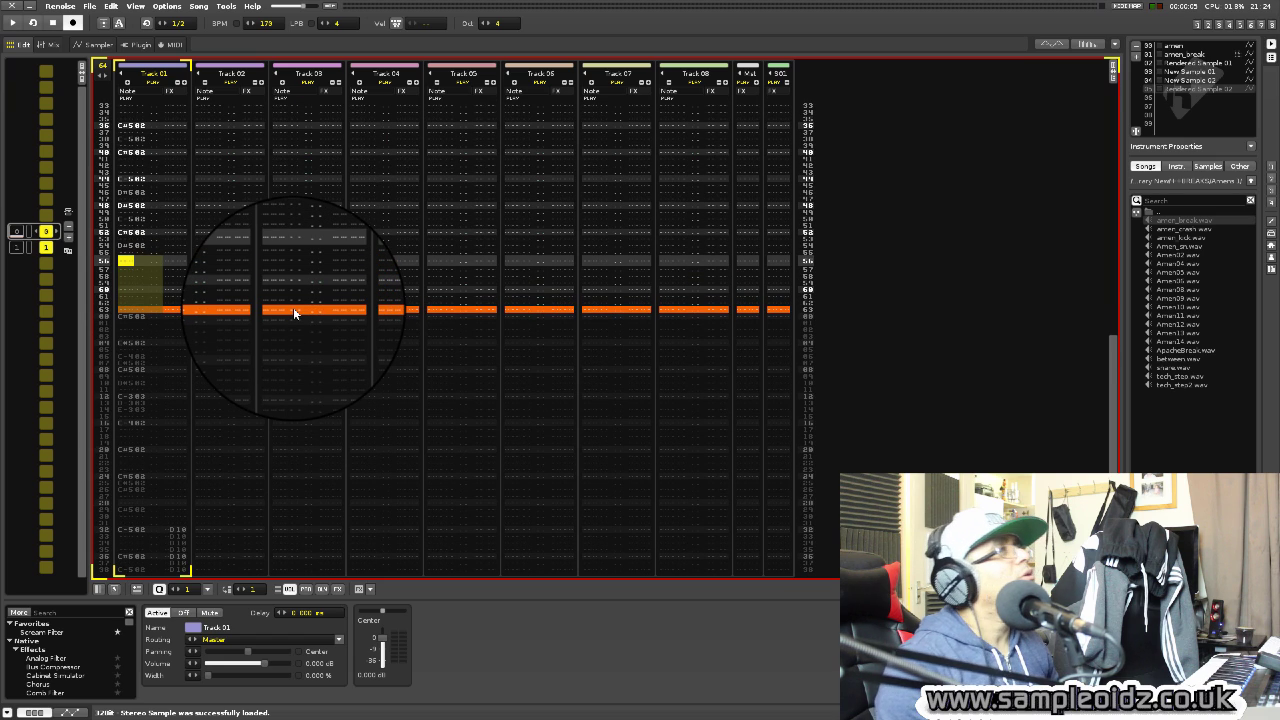
{"action": "key", "text": "Down"}
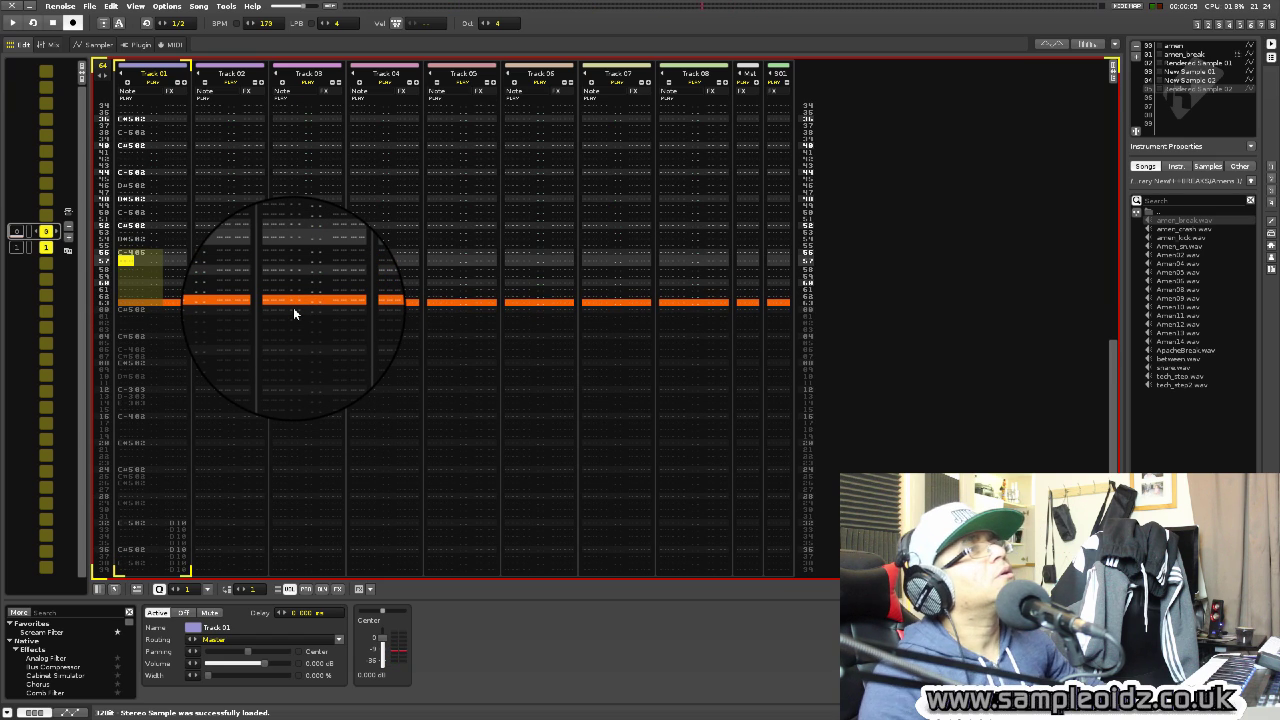
{"action": "key", "text": "space"}
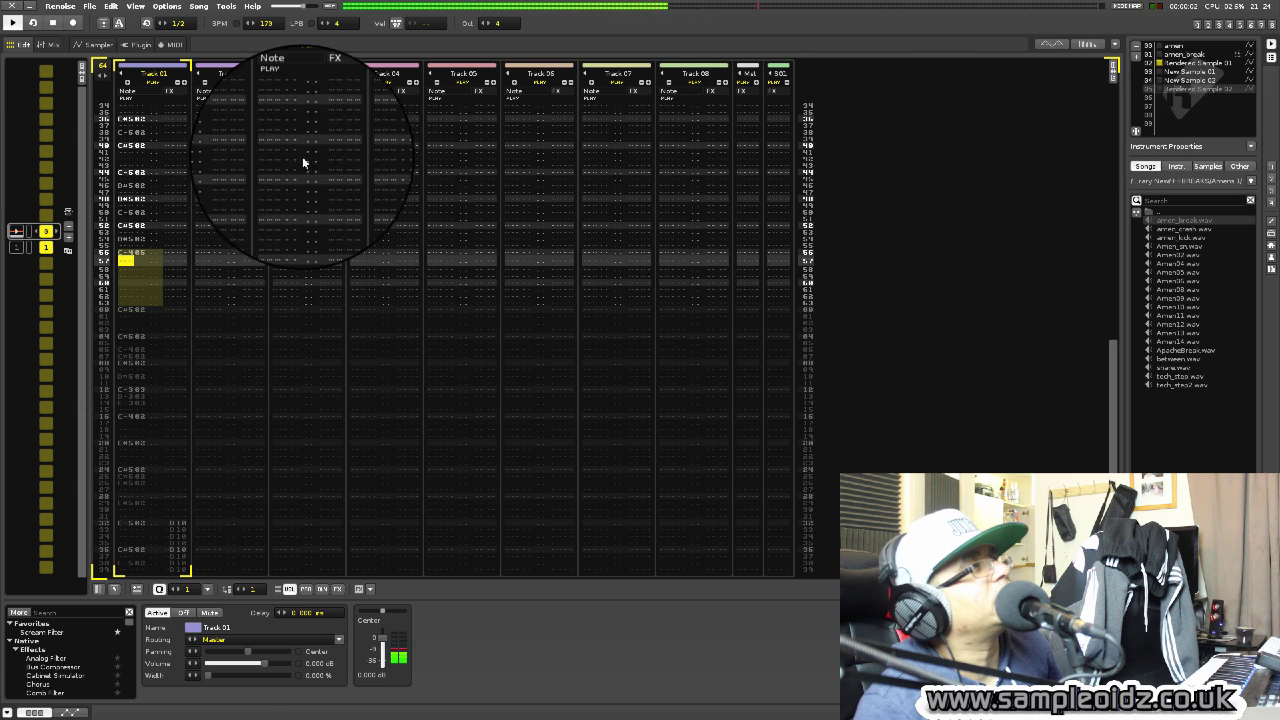
Reverse the entire waveform of Rendered Sample 02 and audition it in the pattern.
{"action": "double_click", "coordinate": [1192, 89]}
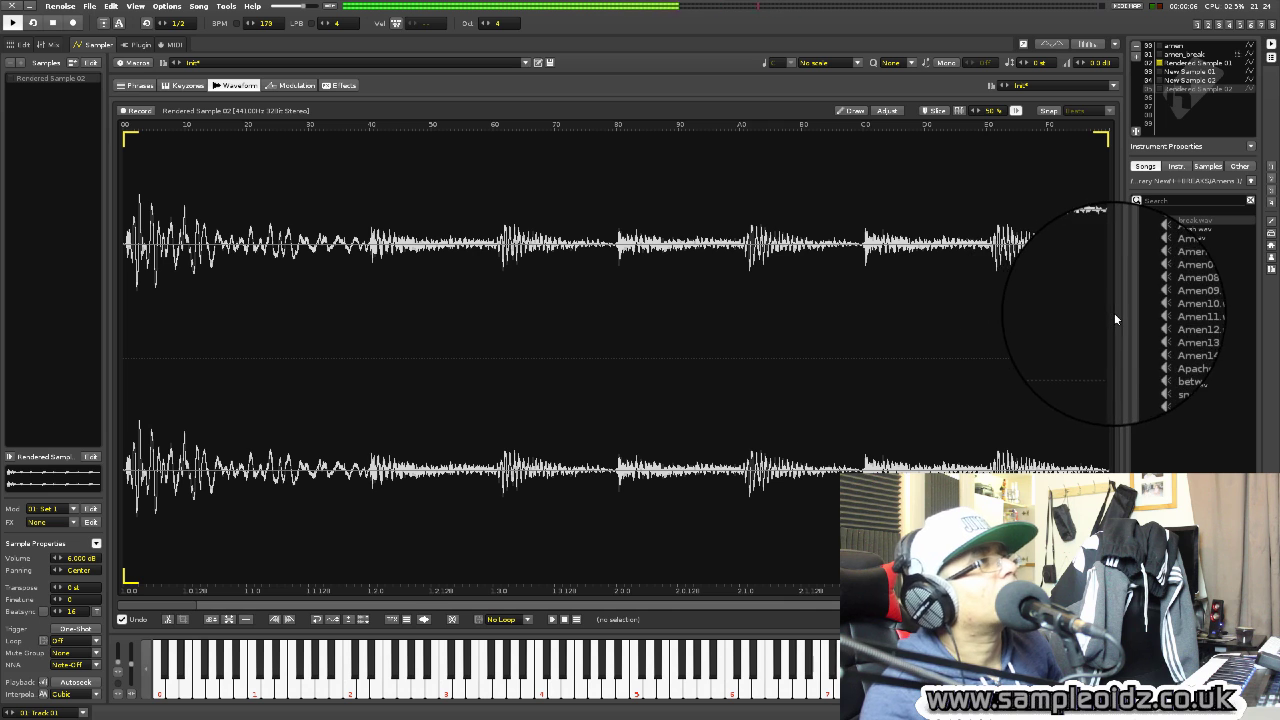
{"action": "key", "text": "ctrl+a"}
{"action": "right_click", "coordinate": [372, 296]}
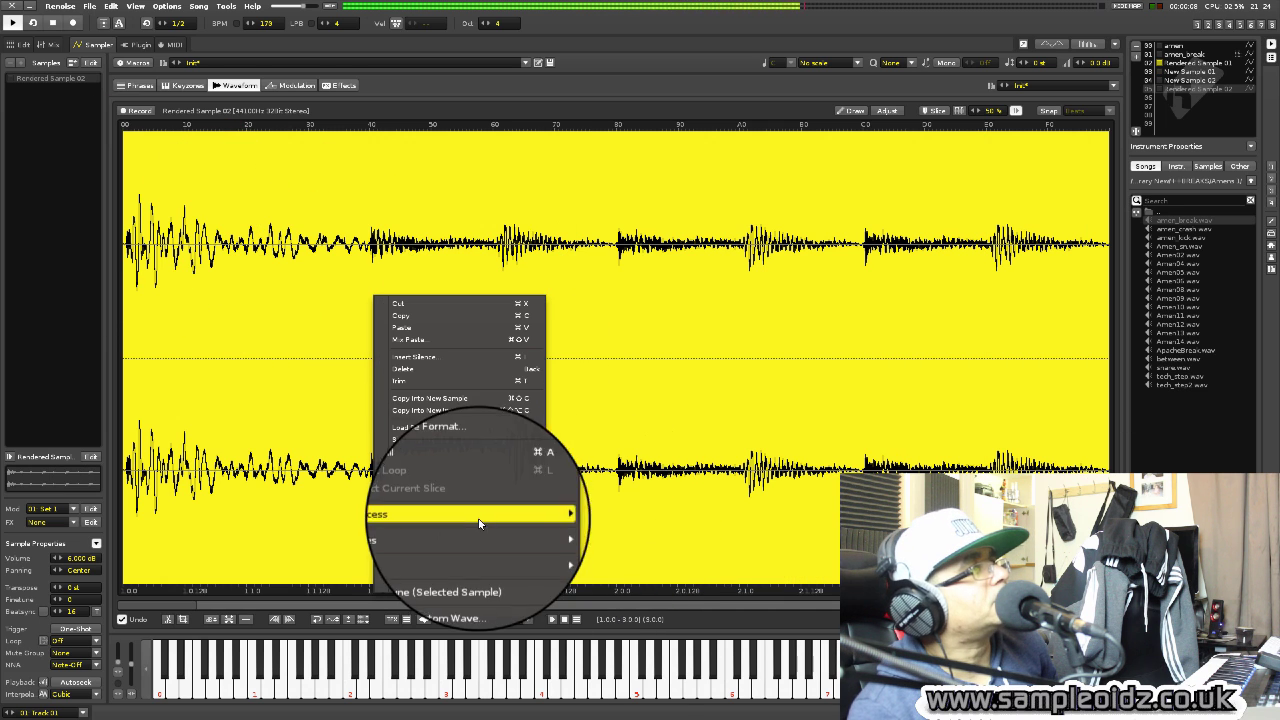
{"action": "mouse_move", "coordinate": [446, 517]}
{"action": "left_click", "coordinate": [575, 553]}
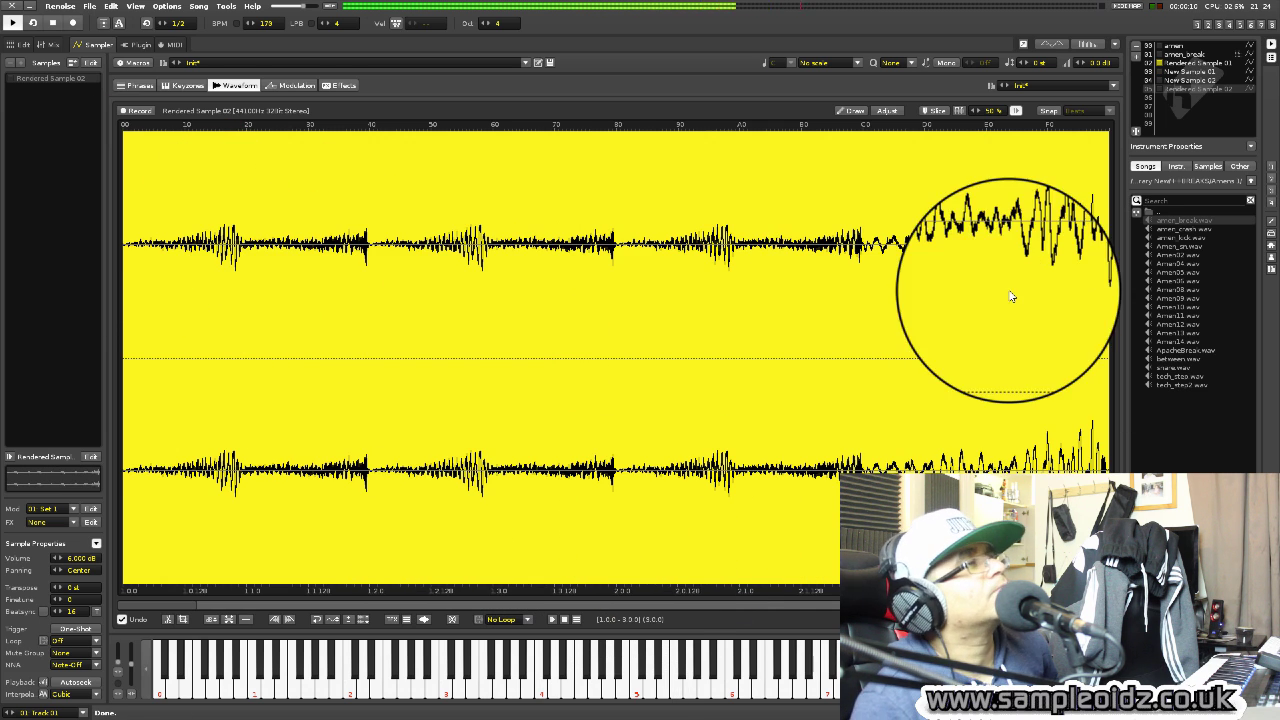
{"action": "left_click", "coordinate": [1198, 24]}
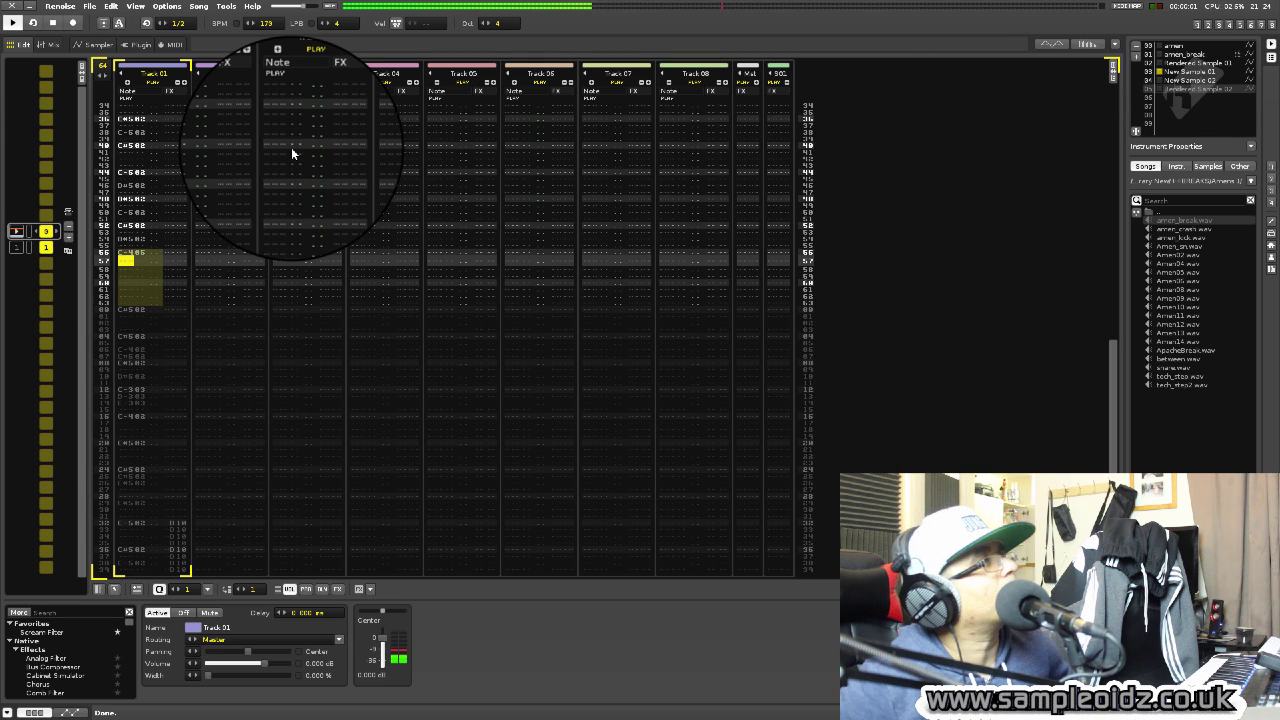
{"action": "key", "text": "space"}
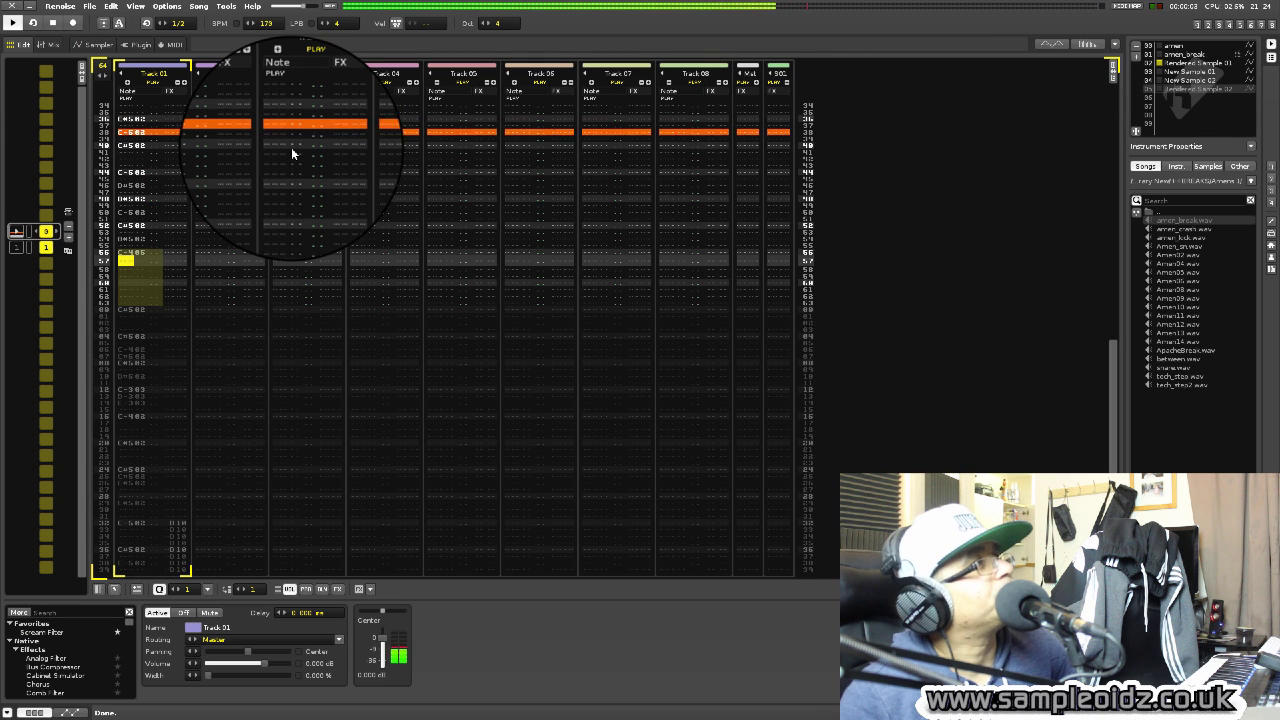